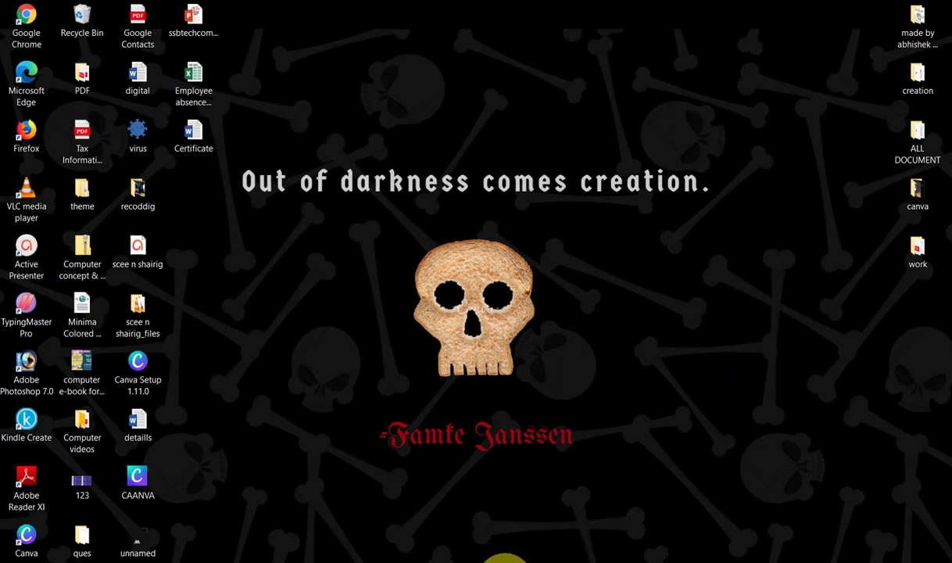
# Switch to the Canva desktop app and browse the More design types through to Phone Wallpaper
pyautogui.moveTo(500, 560)
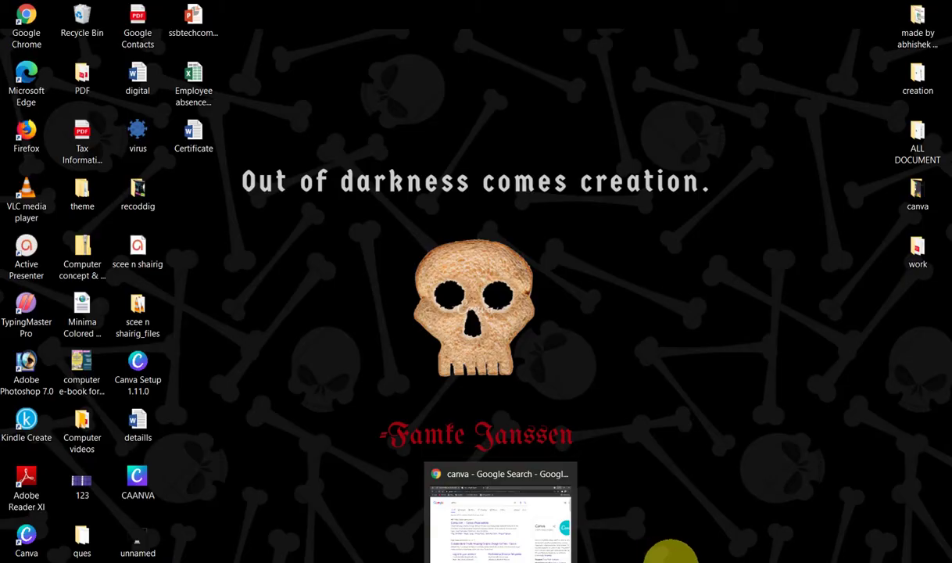
pyautogui.click(735, 559)
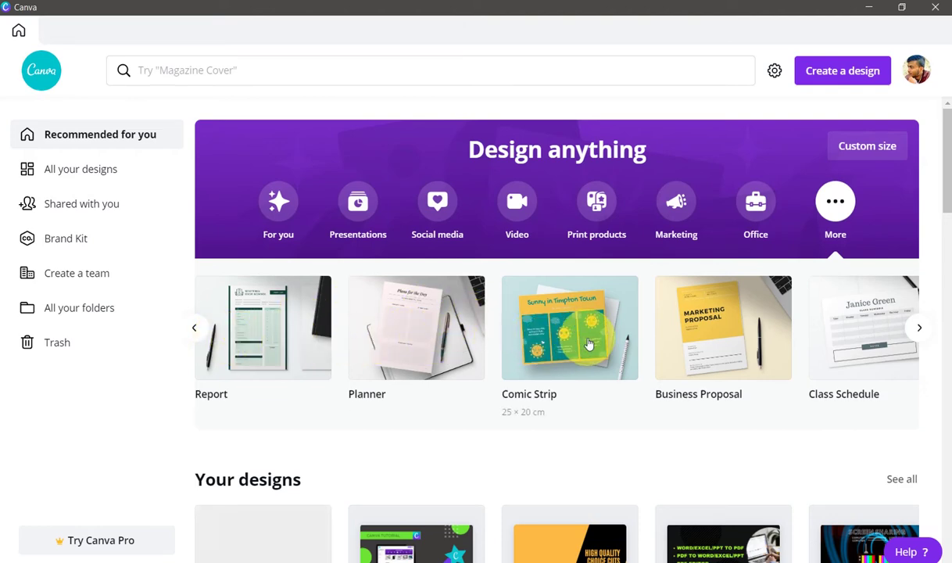
pyautogui.click(918, 329)
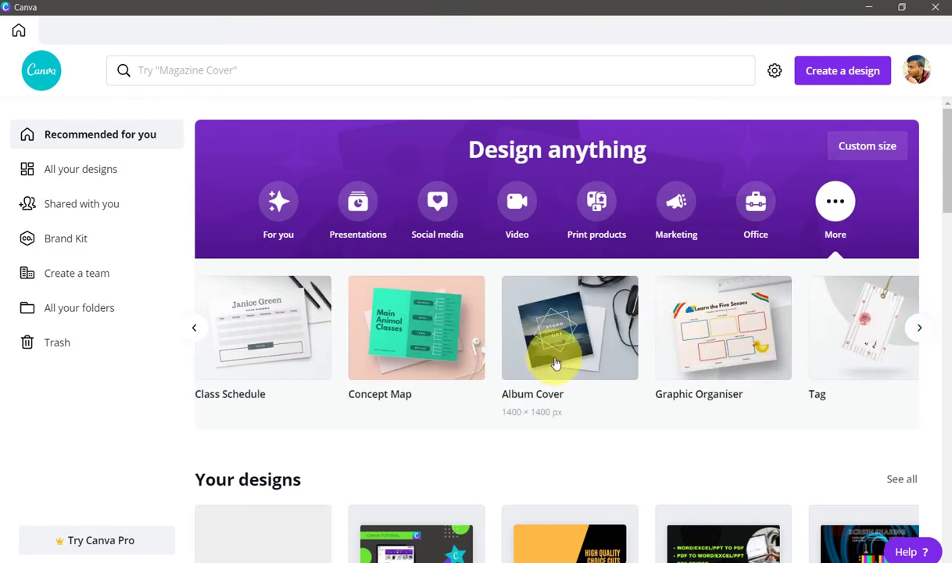
pyautogui.click(919, 329)
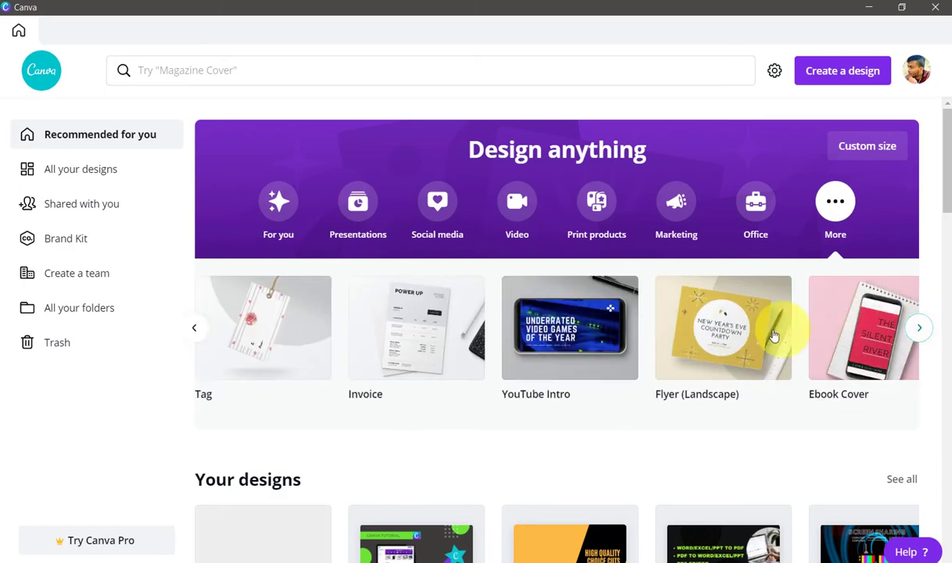
pyautogui.click(918, 329)
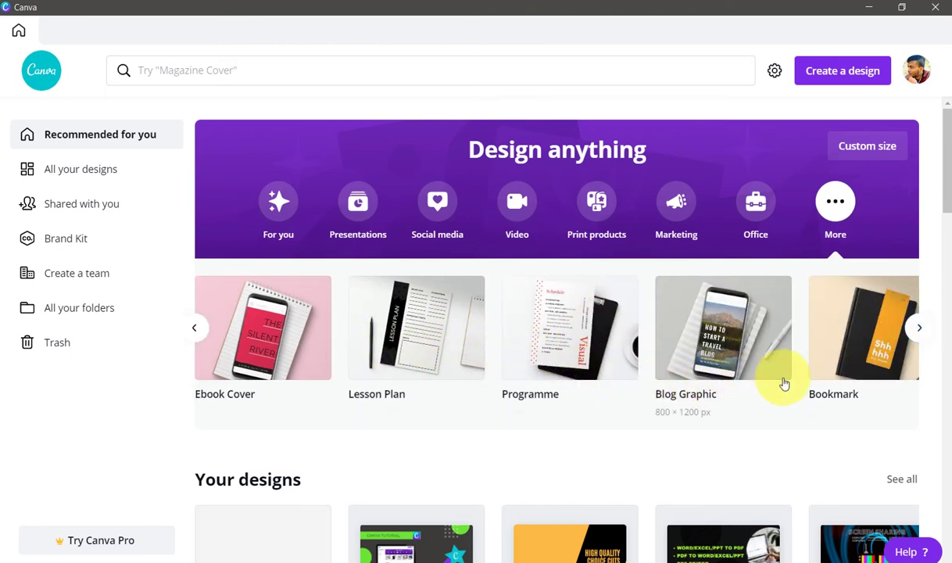
pyautogui.click(919, 330)
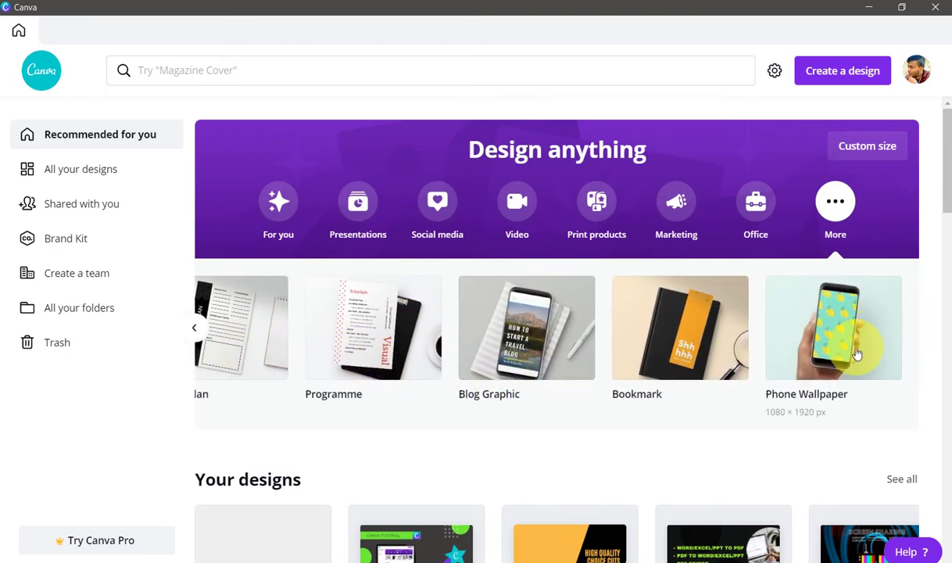
# Browse back through the More design types to Infographic at the start of the row
pyautogui.click(193, 328)
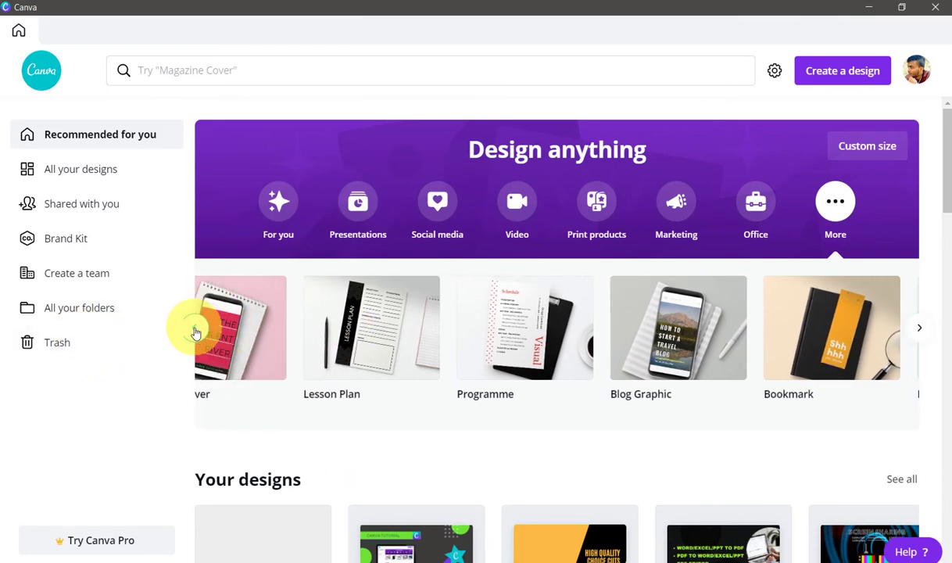
pyautogui.click(196, 333)
pyautogui.click(196, 333)
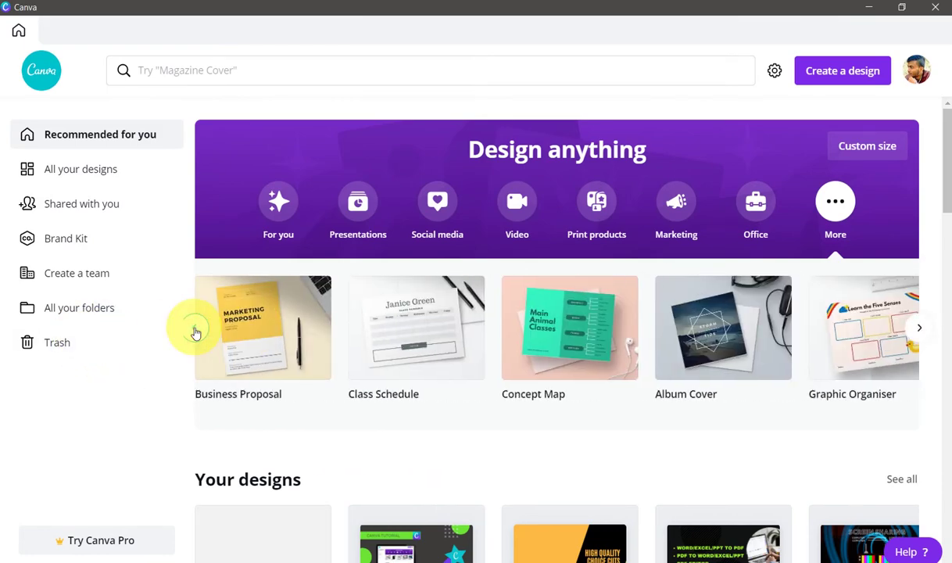
pyautogui.click(196, 333)
pyautogui.click(195, 333)
pyautogui.click(195, 333)
pyautogui.click(195, 333)
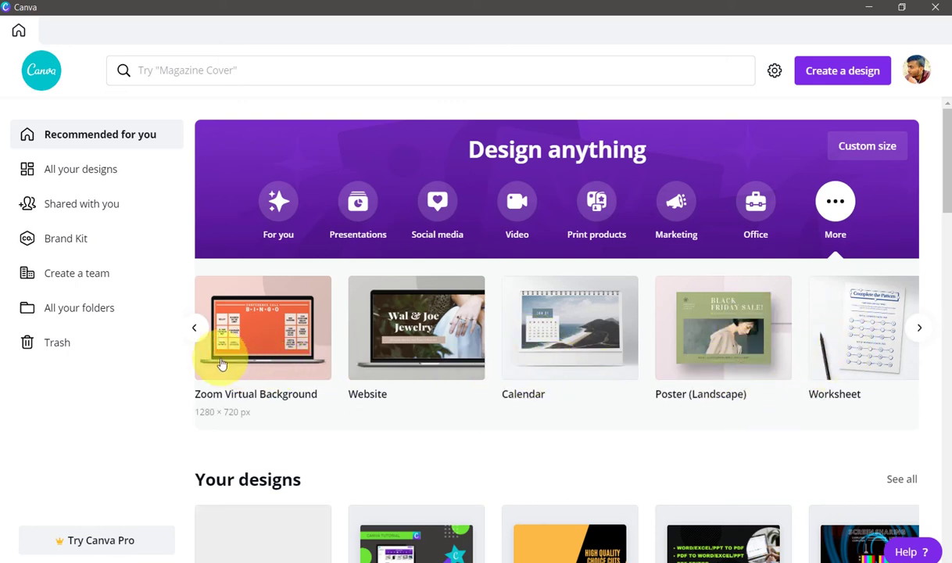
pyautogui.click(196, 336)
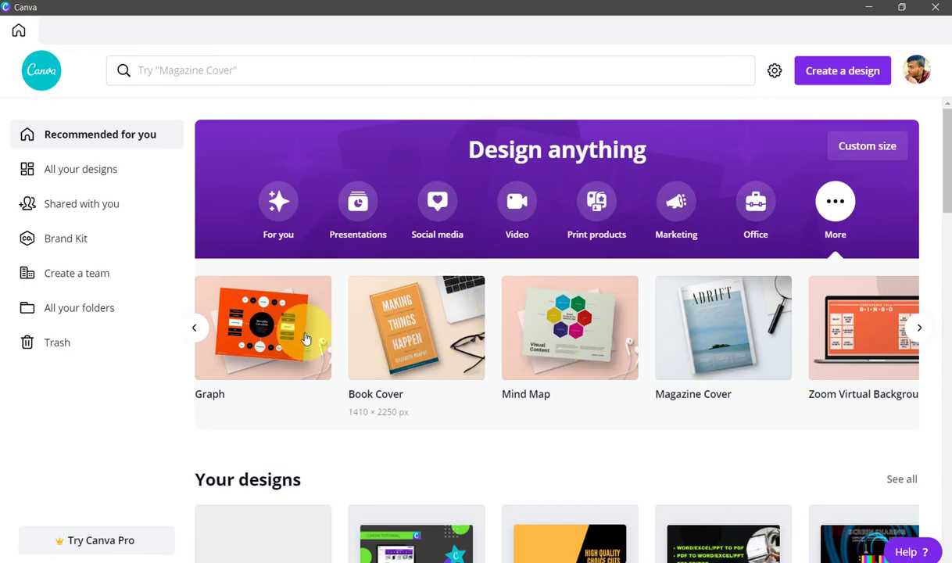
pyautogui.click(197, 332)
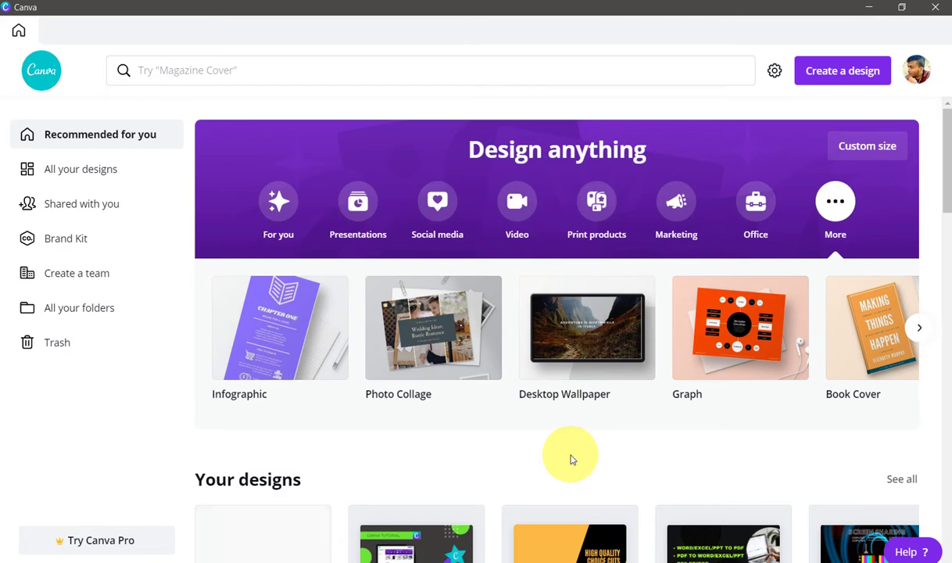
# Switch to Chrome and view the Canva for Windows download page, reopening it from the "canva download" search results
pyautogui.hotkey('alt', 'Tab')
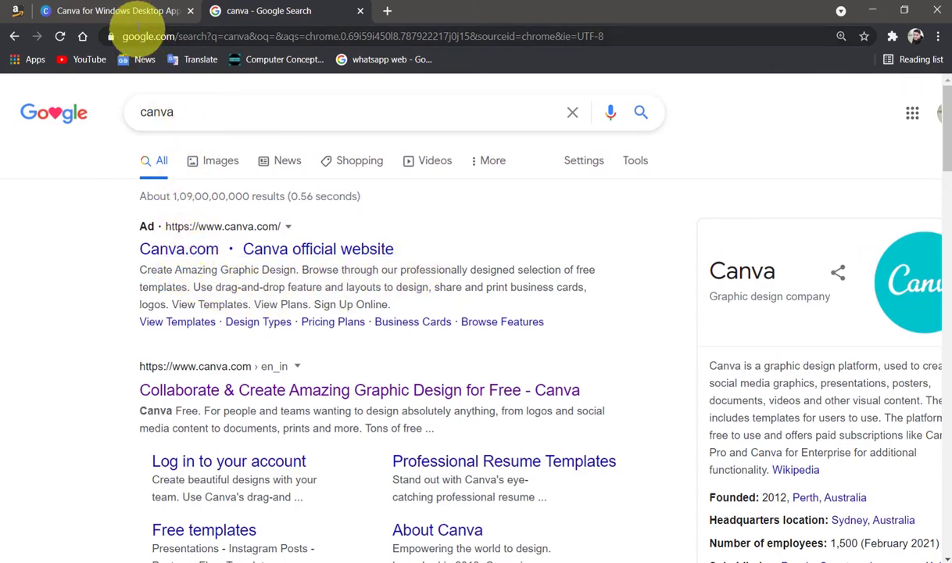
pyautogui.click(125, 13)
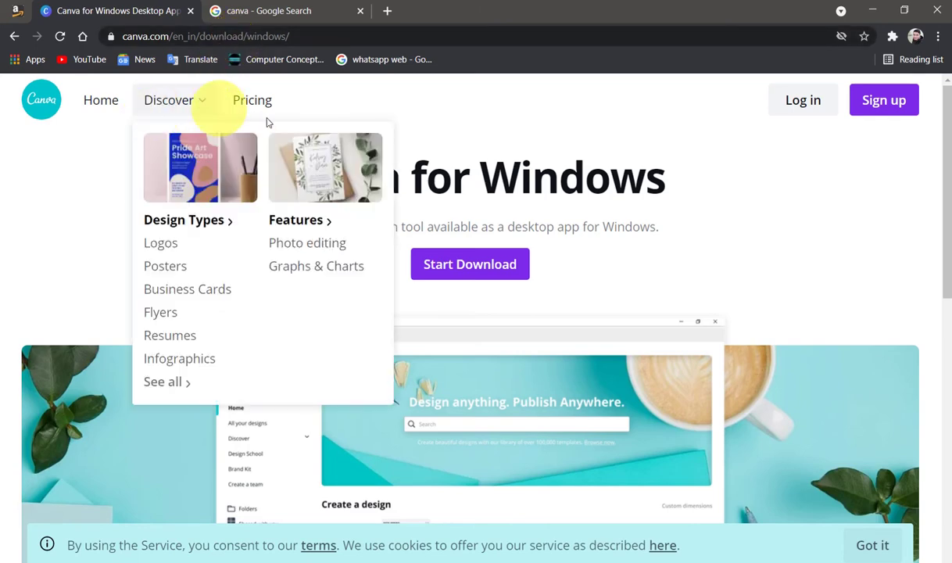
pyautogui.click(15, 36)
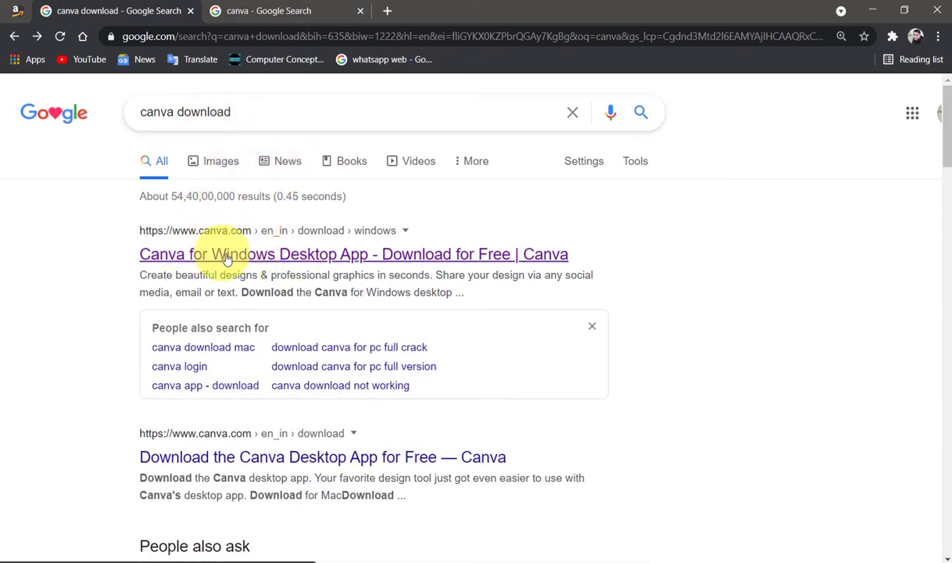
pyautogui.click(331, 258)
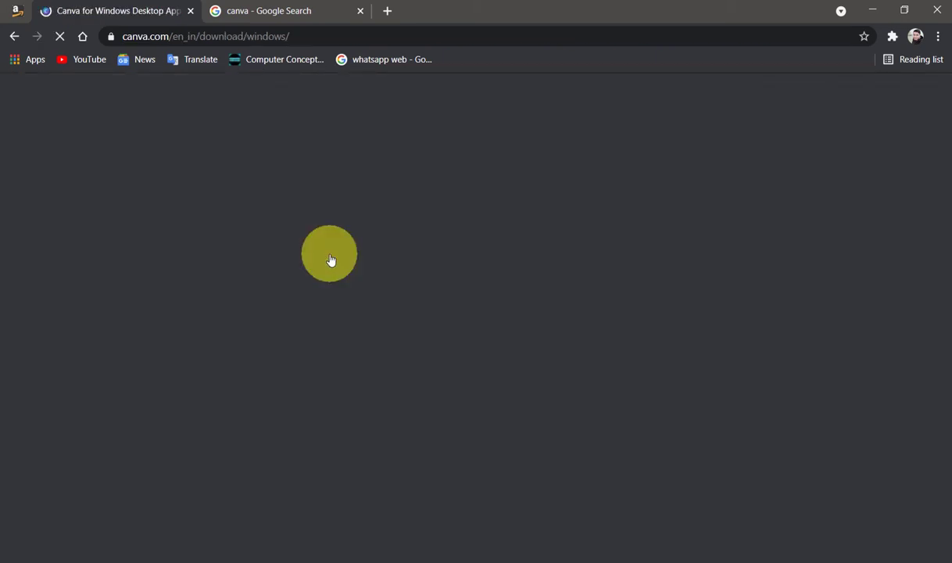
pyautogui.scroll(-4, 503, 324)
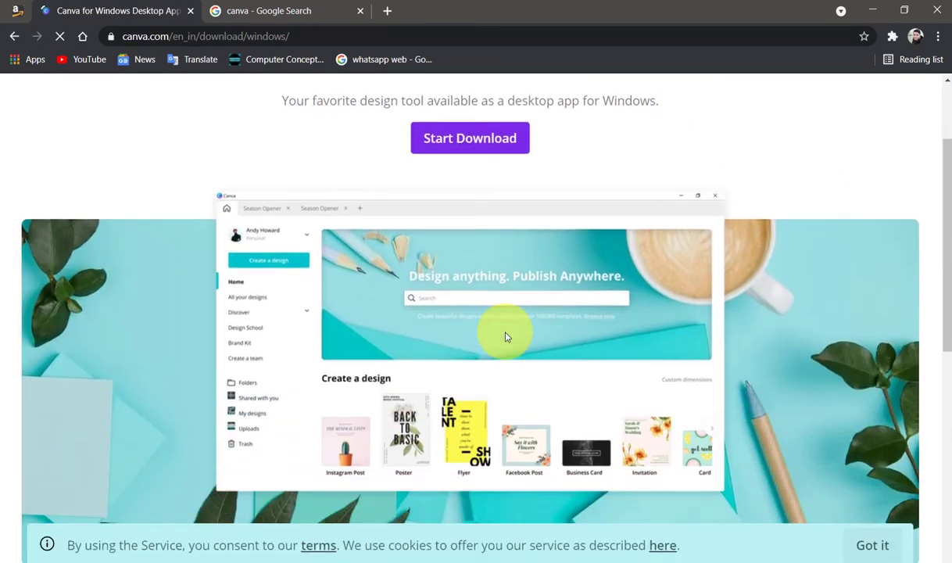
pyautogui.scroll(2, 628, 313)
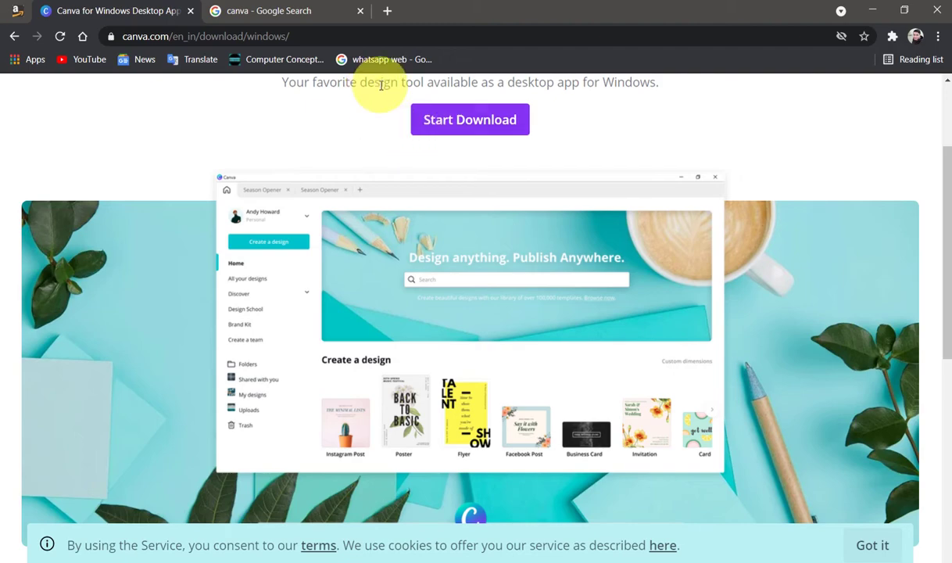
# View the Canva website from the "canva" search results, and return to the Canva desktop app
pyautogui.click(296, 14)
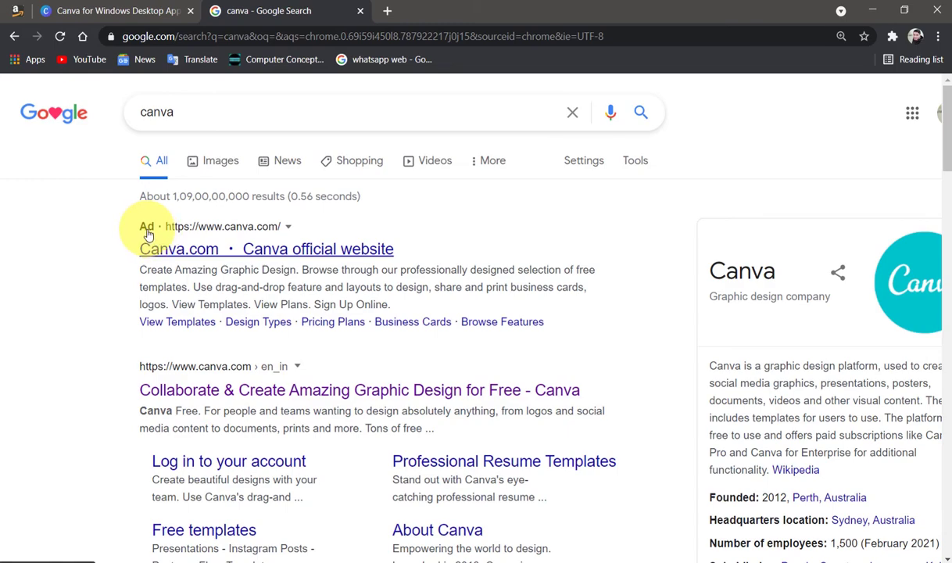
pyautogui.scroll(-1, 312, 358)
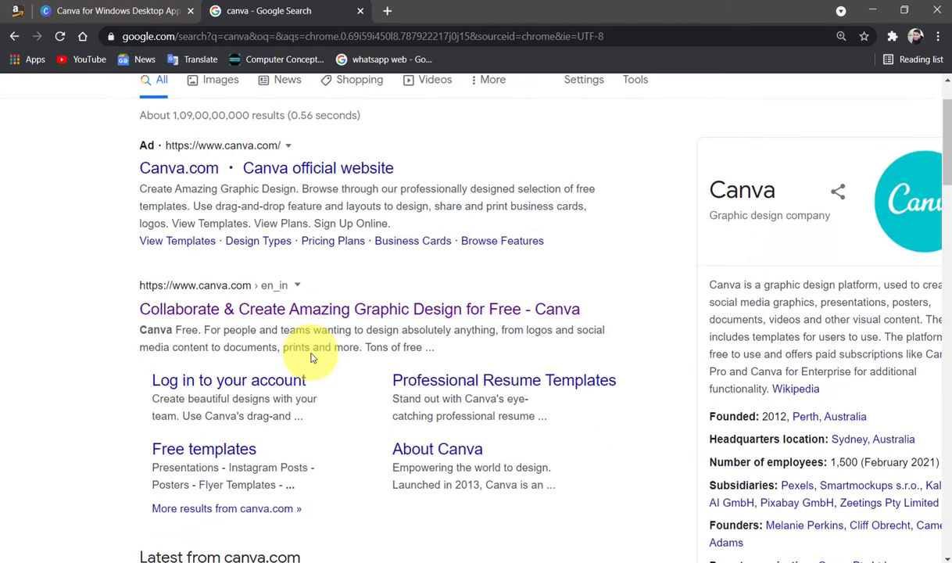
pyautogui.scroll(-1, 312, 357)
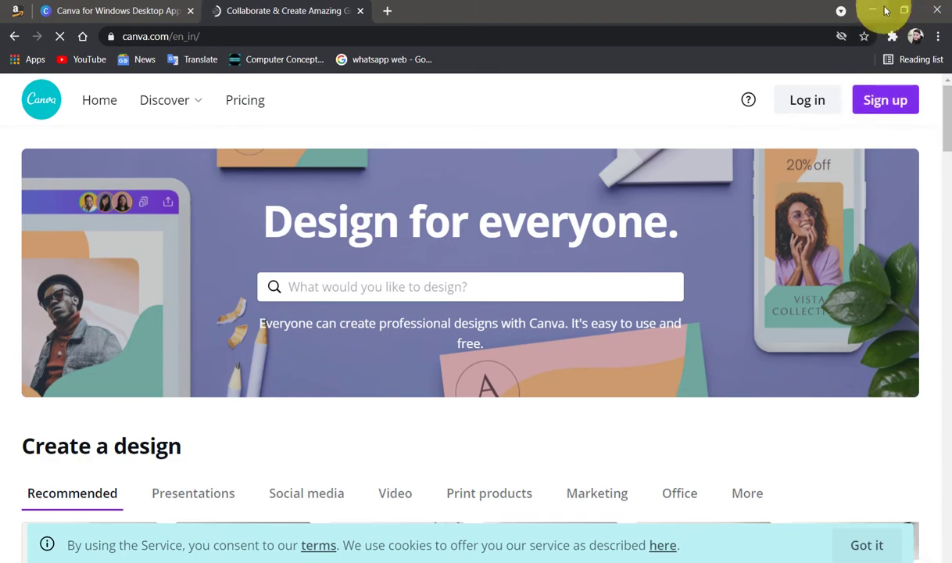
pyautogui.click(885, 10)
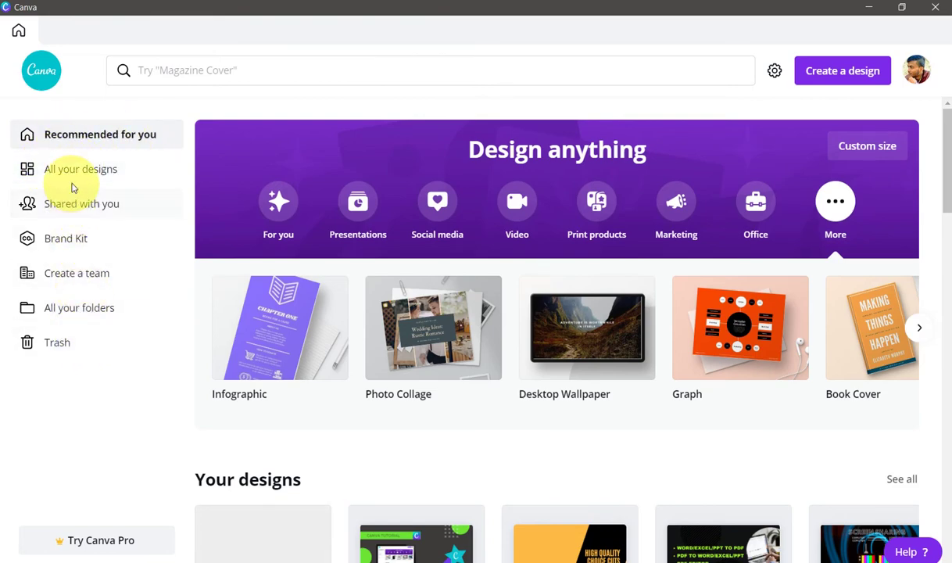
# Look through the saved projects in All your designs
pyautogui.click(73, 180)
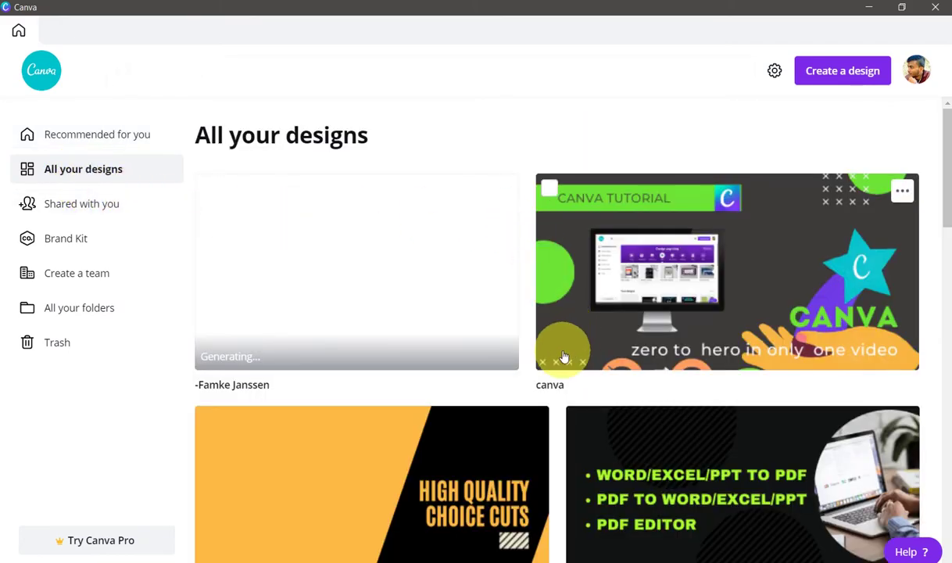
pyautogui.scroll(-7, 563, 356)
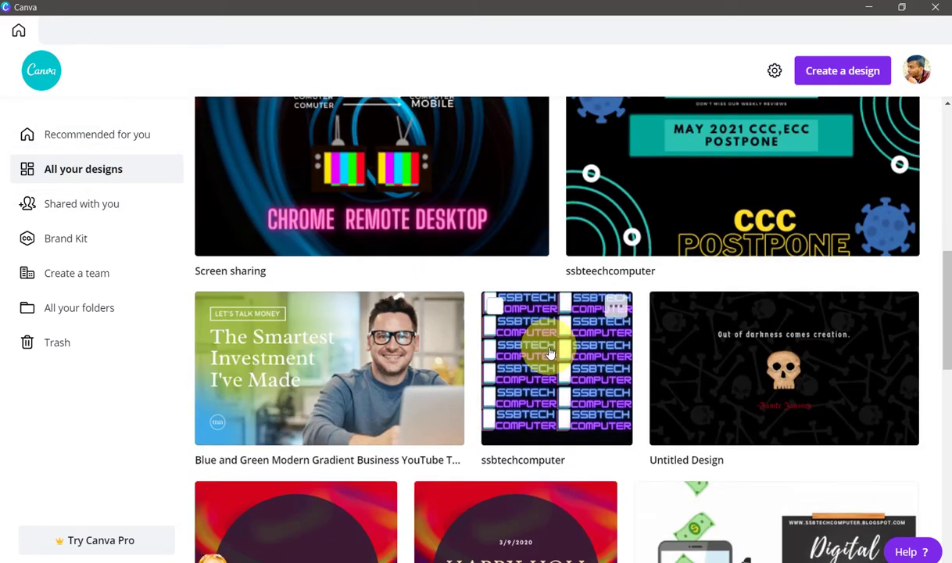
pyautogui.scroll(-10, 551, 351)
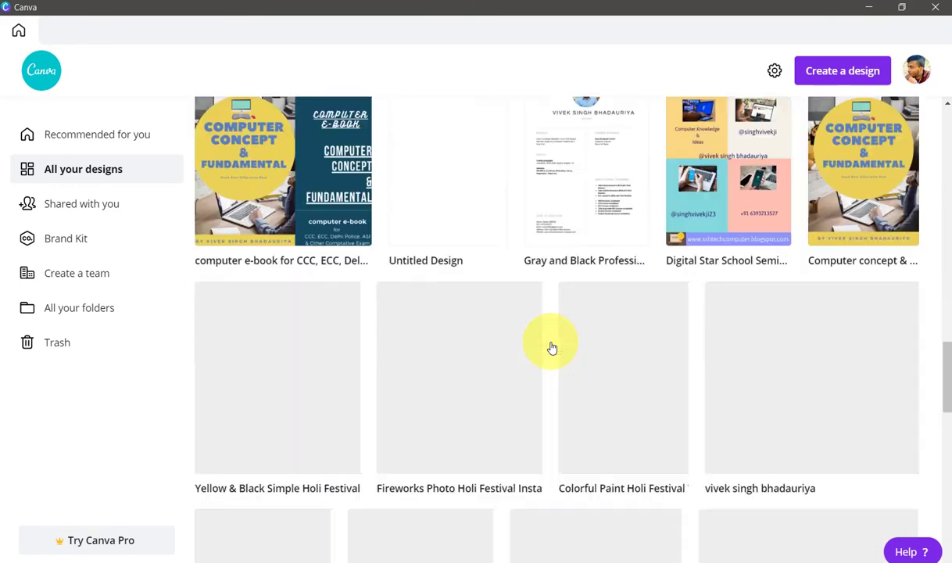
pyautogui.scroll(-2, 548, 340)
pyautogui.scroll(12, 489, 340)
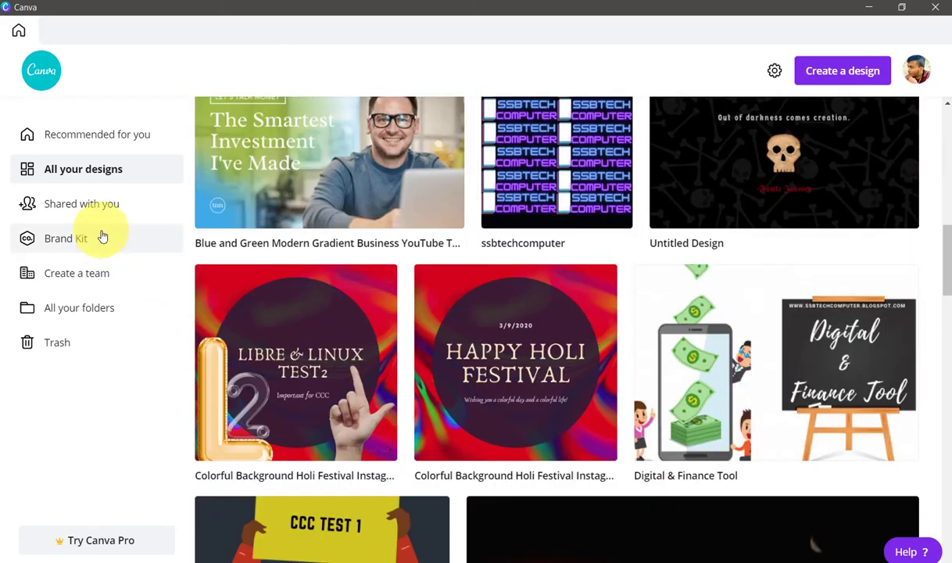
# View the Shared with you page and examine the Brand Kit's logos, colours and fonts sections
pyautogui.click(96, 216)
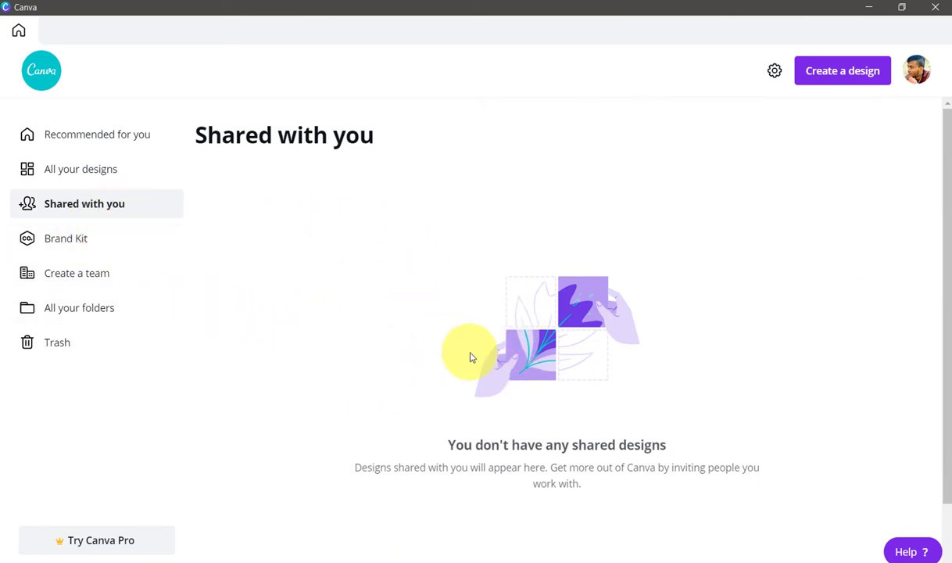
pyautogui.click(67, 243)
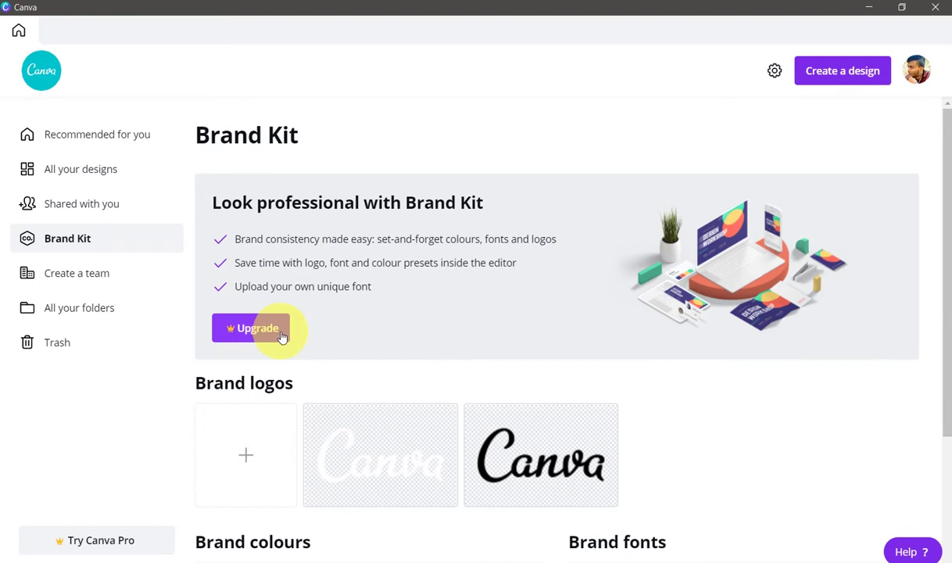
pyautogui.scroll(-3, 598, 442)
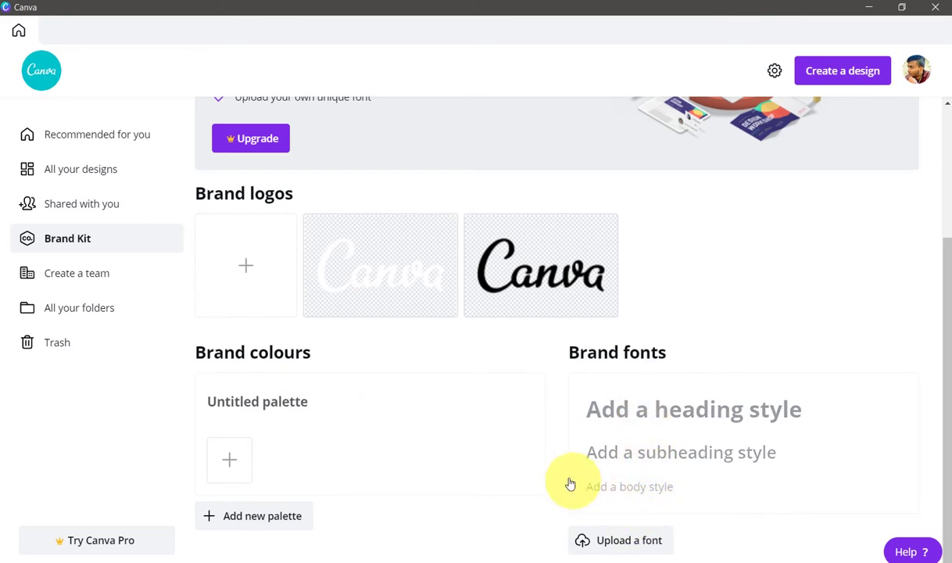
# Open the team creation form, look at its name and logo fields, and close it without creating a team
pyautogui.click(77, 283)
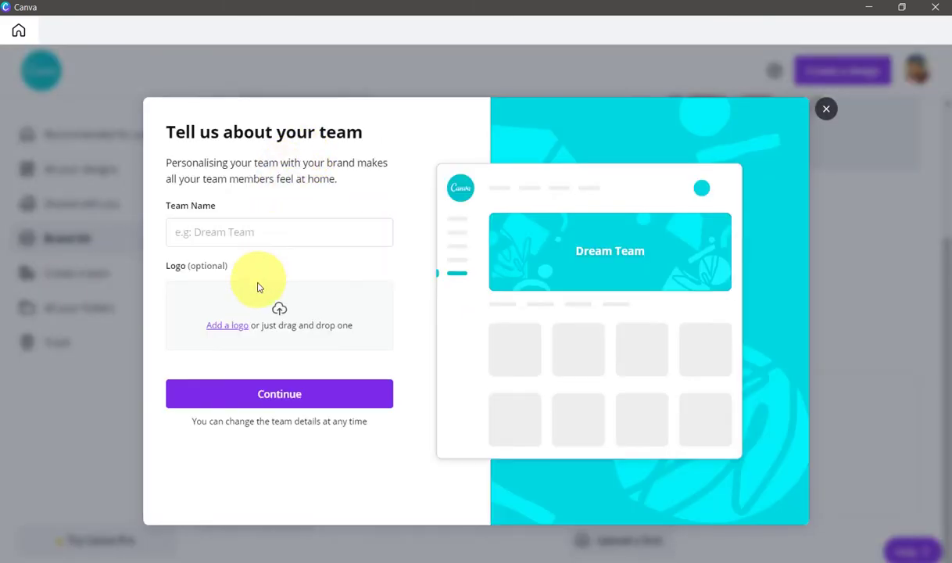
pyautogui.click(257, 228)
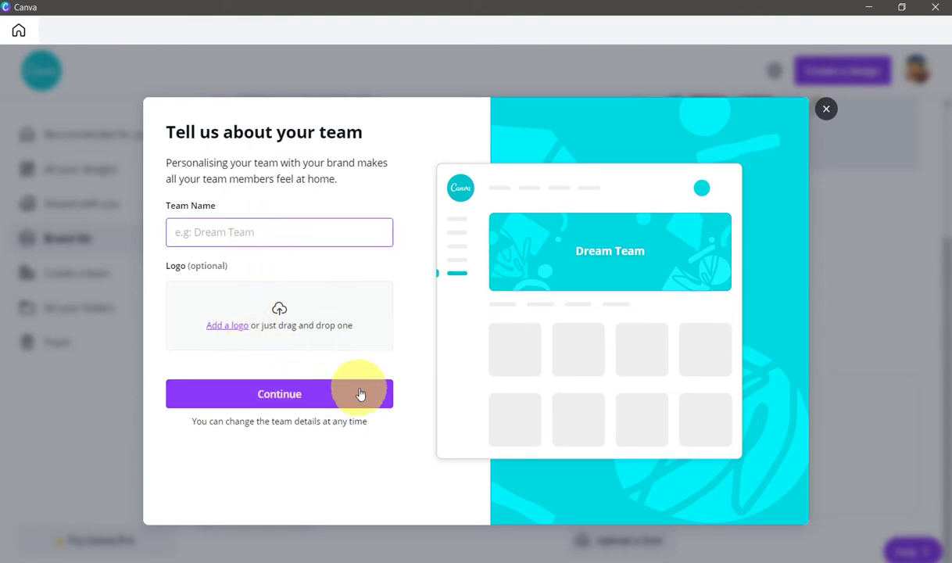
pyautogui.click(828, 109)
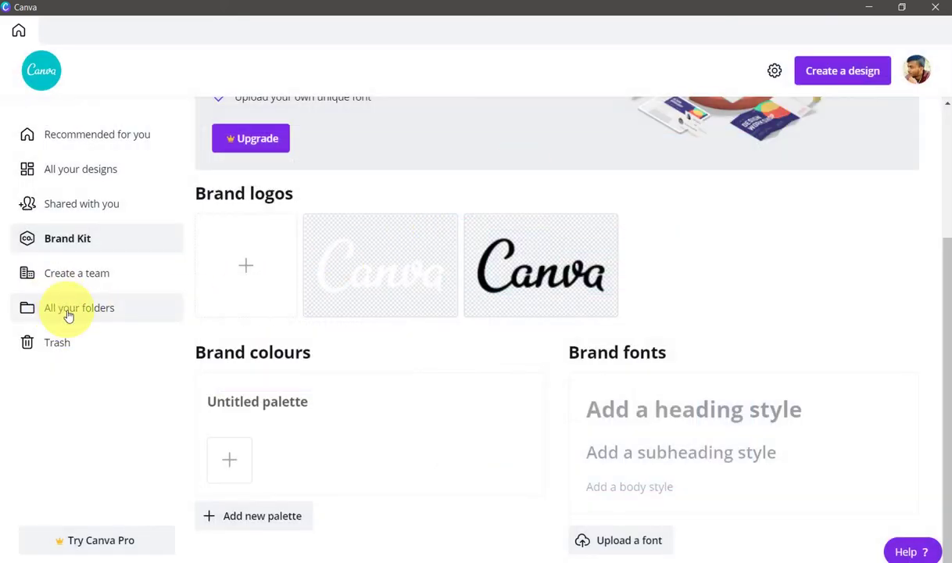
# View the Folders overview and open its All your designs folder
pyautogui.click(69, 313)
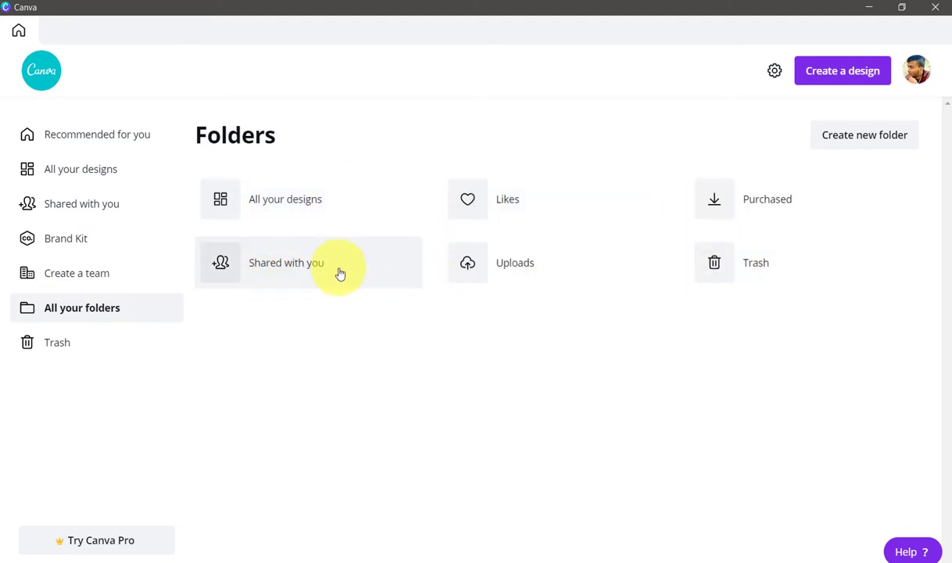
pyautogui.click(296, 222)
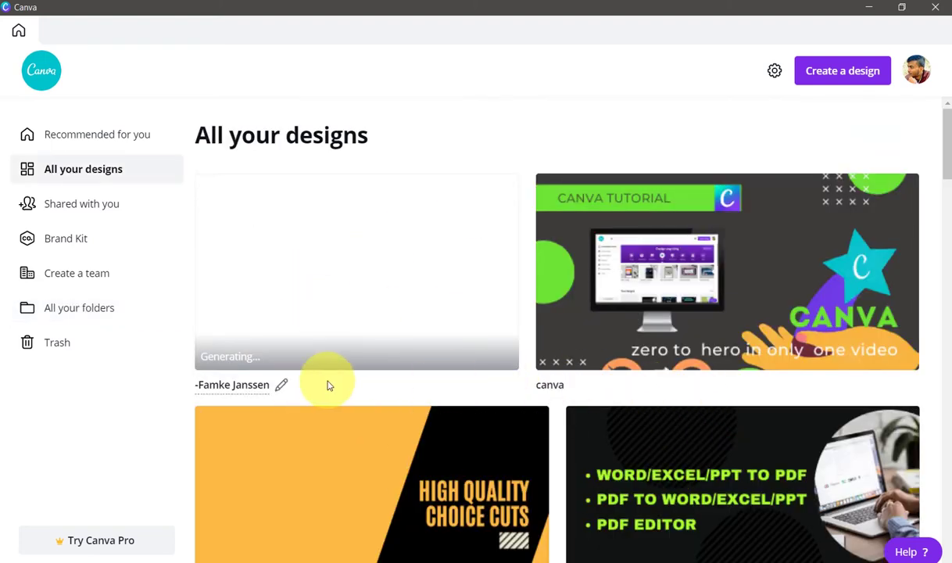
# View the deleted designs, images and videos in the Trash
pyautogui.click(89, 352)
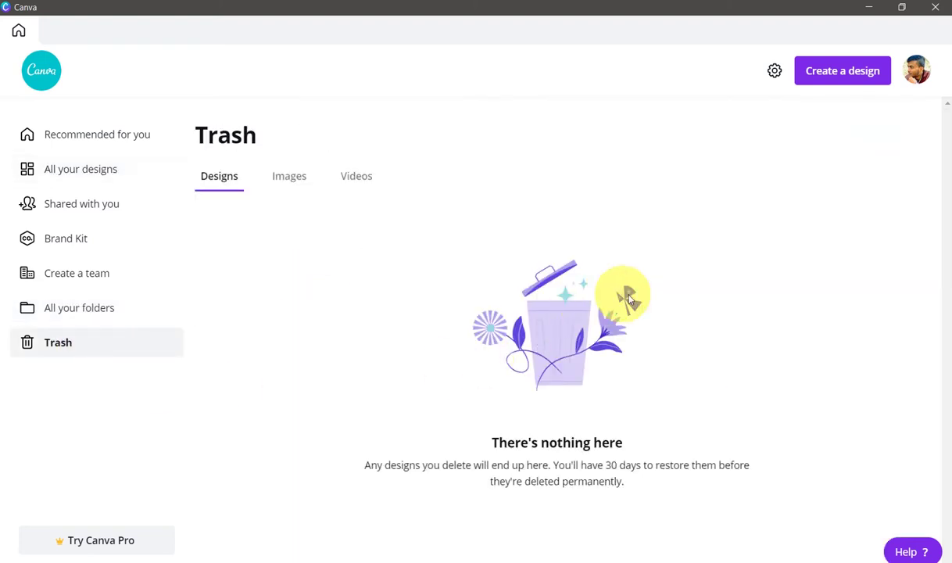
pyautogui.click(271, 191)
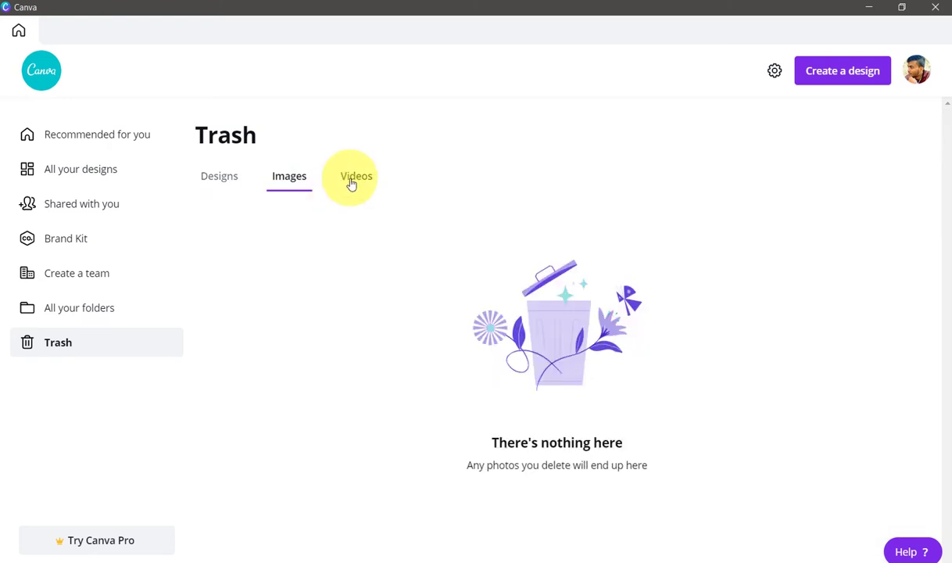
pyautogui.click(352, 183)
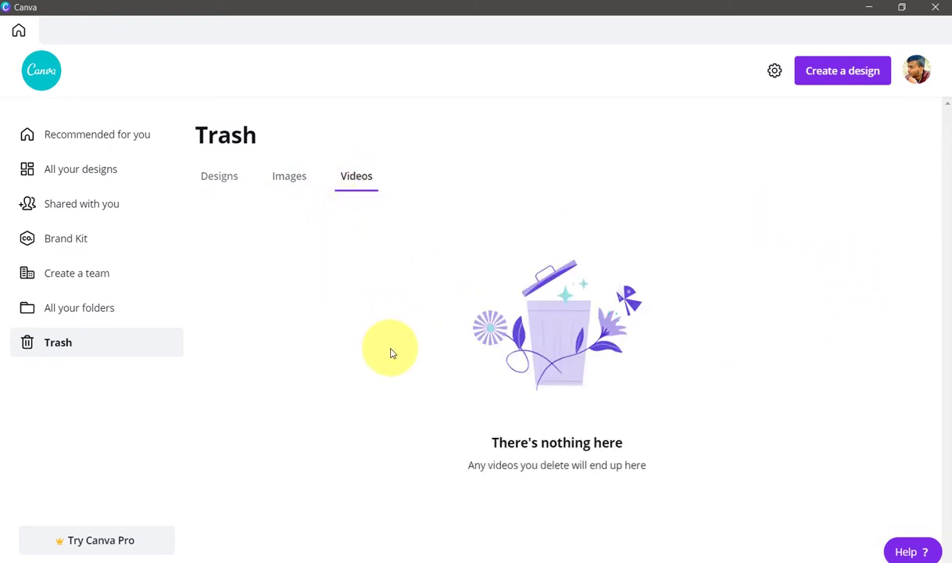
# Return to the Recommended for you page and browse the design types under More and Presentations
pyautogui.click(96, 142)
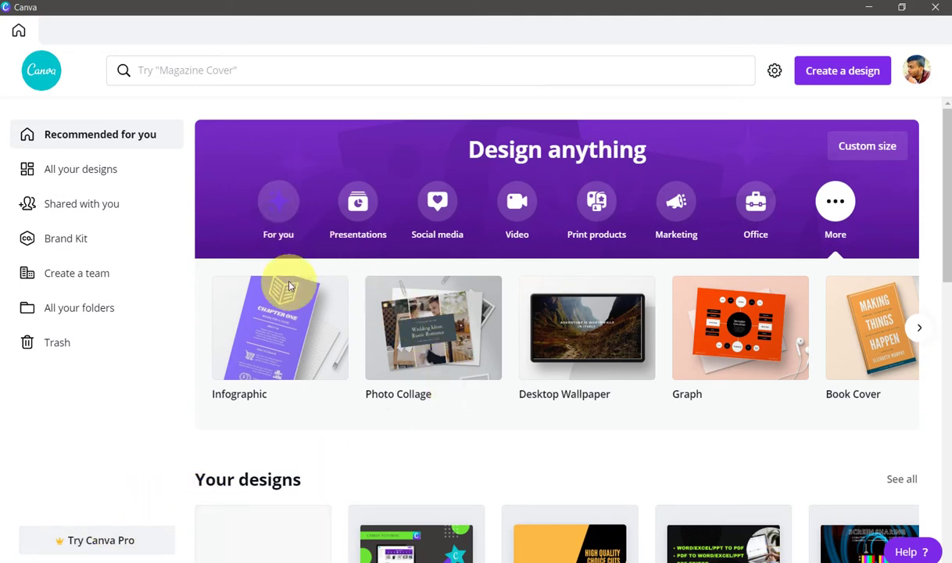
pyautogui.click(920, 328)
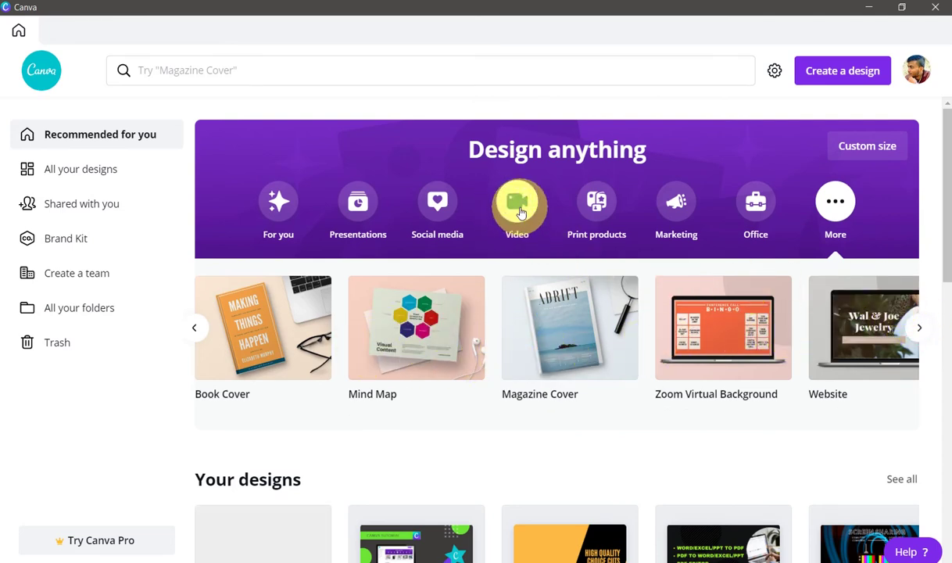
pyautogui.click(356, 205)
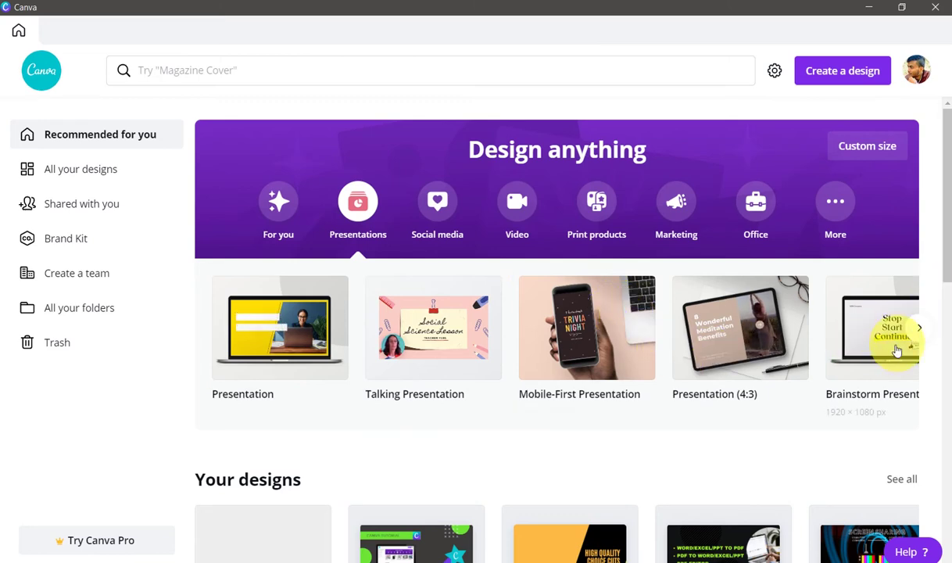
pyautogui.click(920, 328)
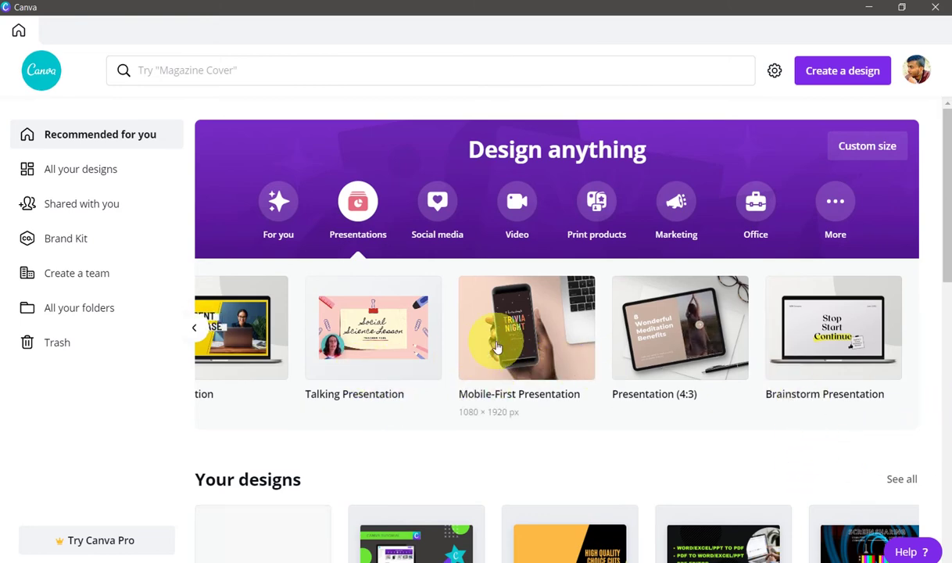
# Create a blank Presentation (4:3) design and look through the available presentation templates
pyautogui.click(665, 334)
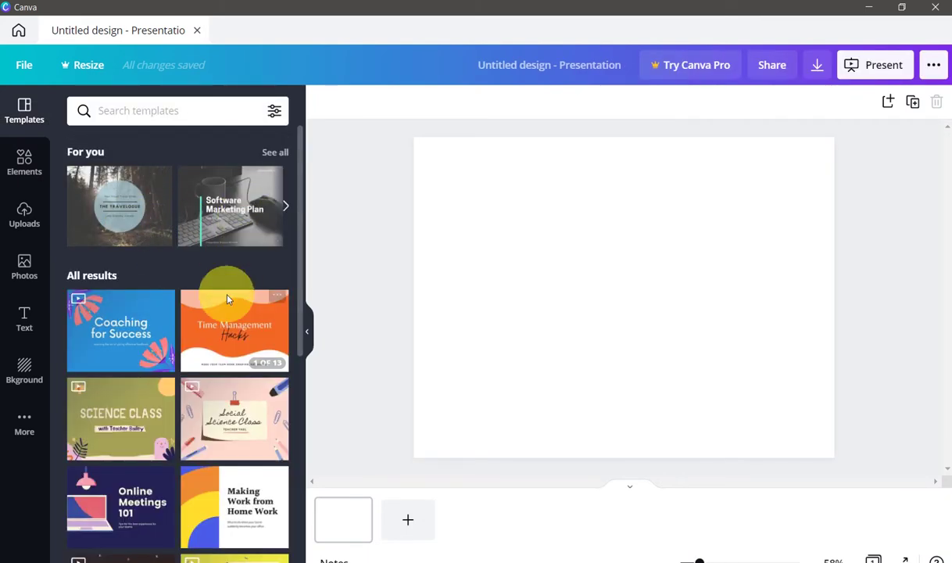
pyautogui.scroll(-1, 216, 280)
pyautogui.scroll(-6, 228, 288)
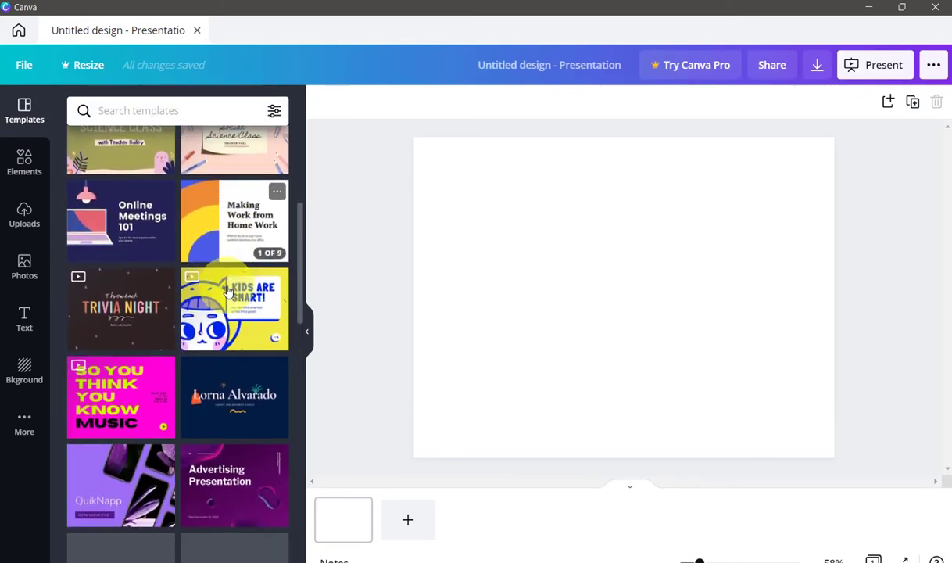
pyautogui.scroll(-1, 228, 292)
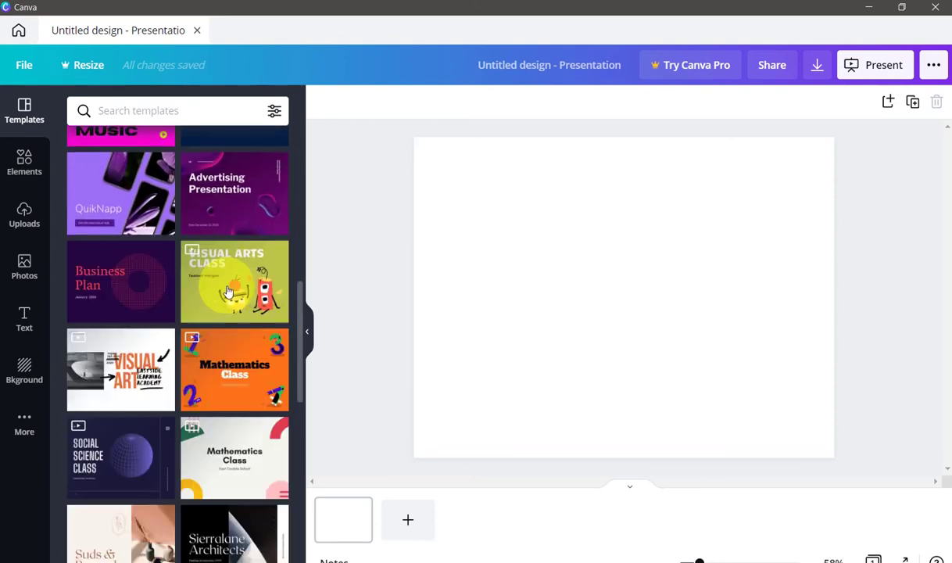
pyautogui.scroll(-2, 228, 292)
pyautogui.scroll(-3, 227, 291)
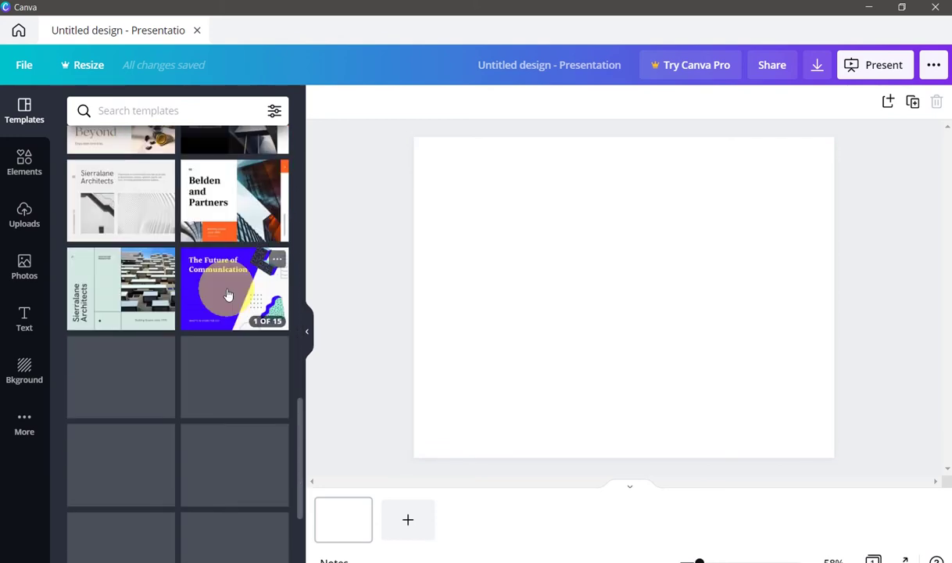
pyautogui.scroll(3, 228, 296)
pyautogui.scroll(8, 228, 295)
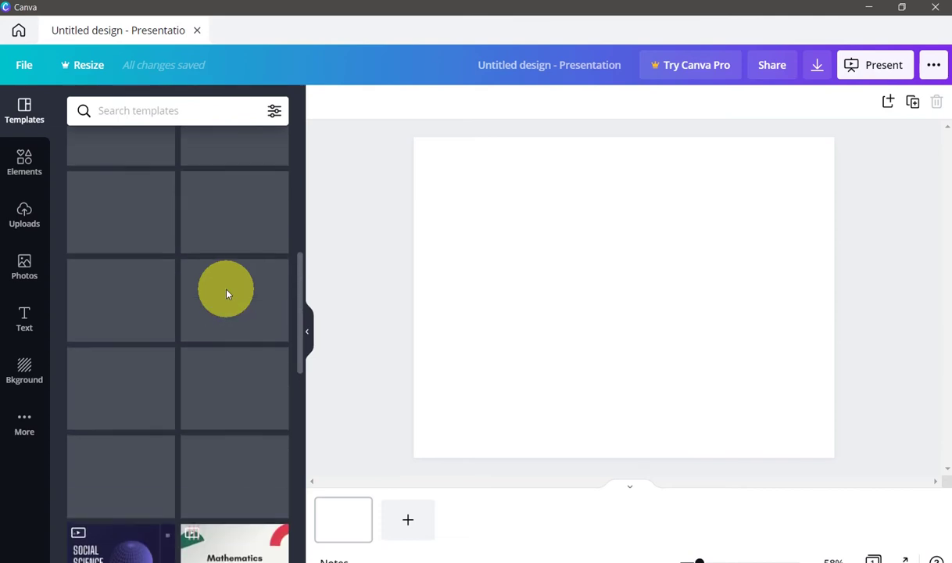
pyautogui.scroll(5, 226, 292)
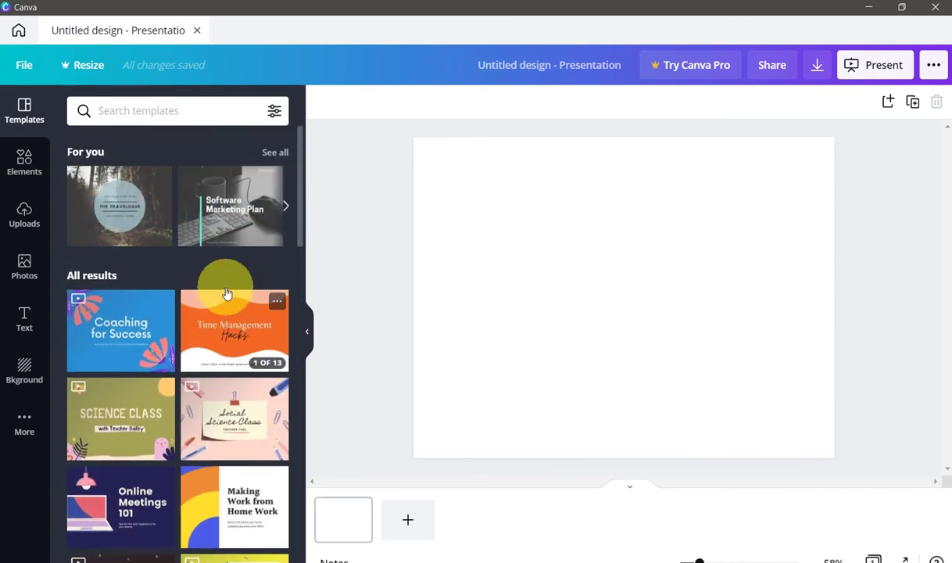
# Apply the Coaching for Success page of the Blue and Purple Simple Teamwork Keynote Presentation template to the blank slide
pyautogui.click(113, 334)
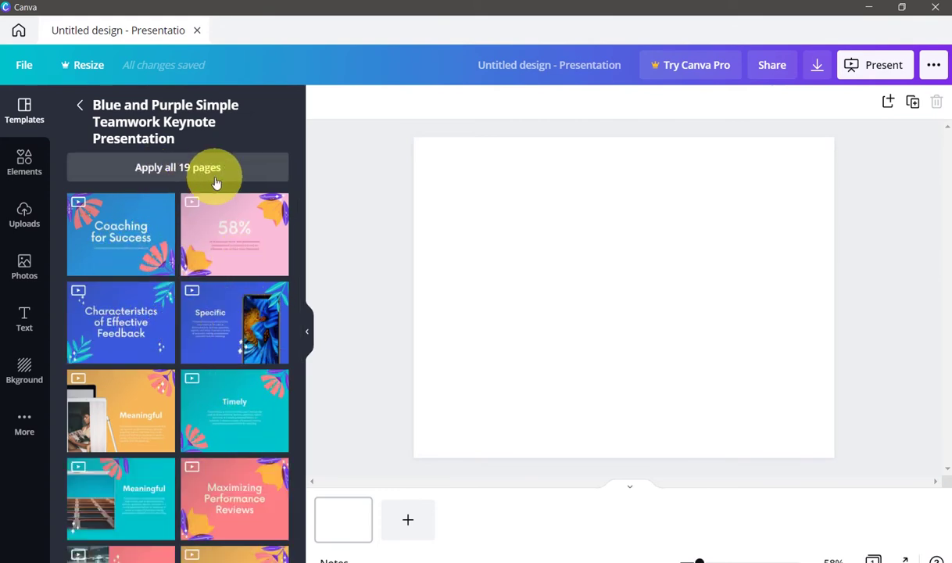
pyautogui.scroll(-6, 211, 313)
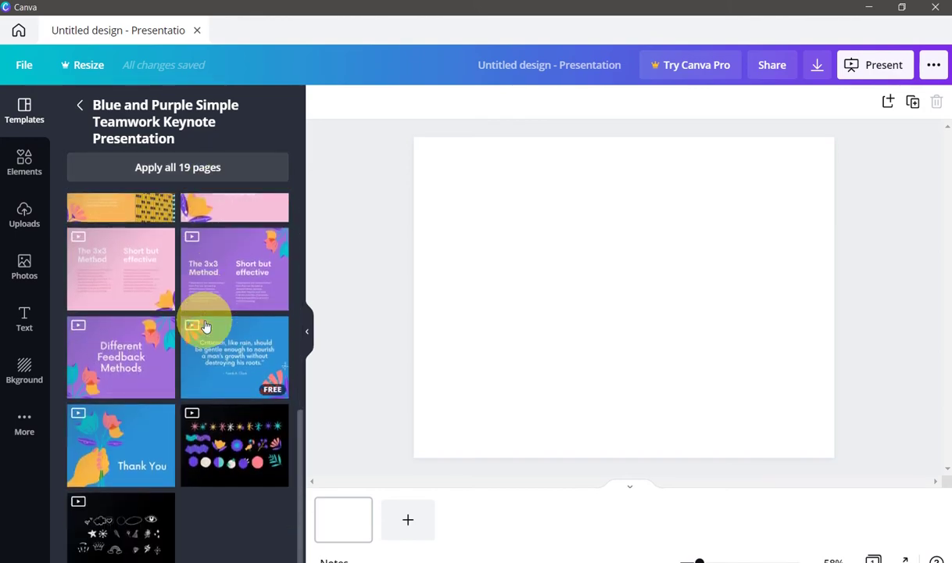
pyautogui.scroll(7, 206, 326)
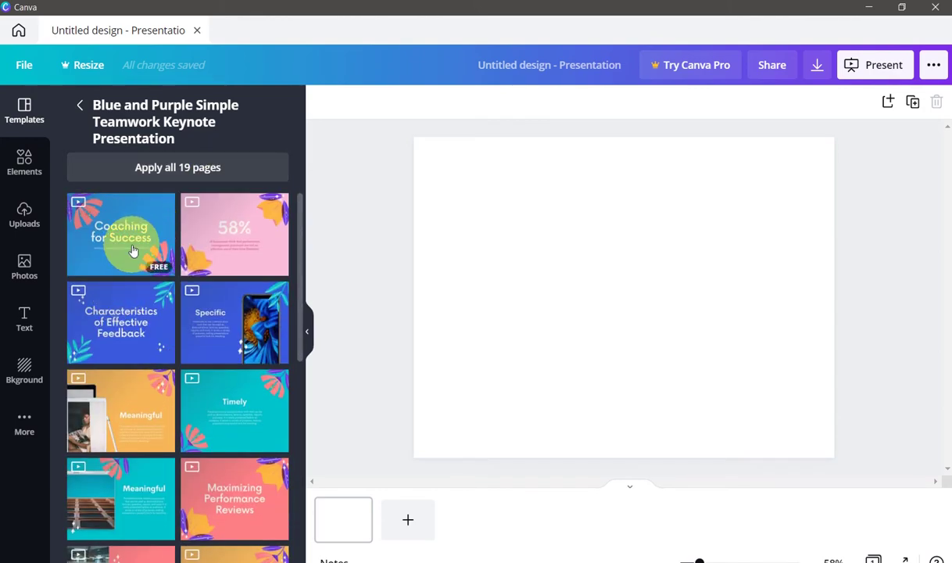
pyautogui.click(133, 250)
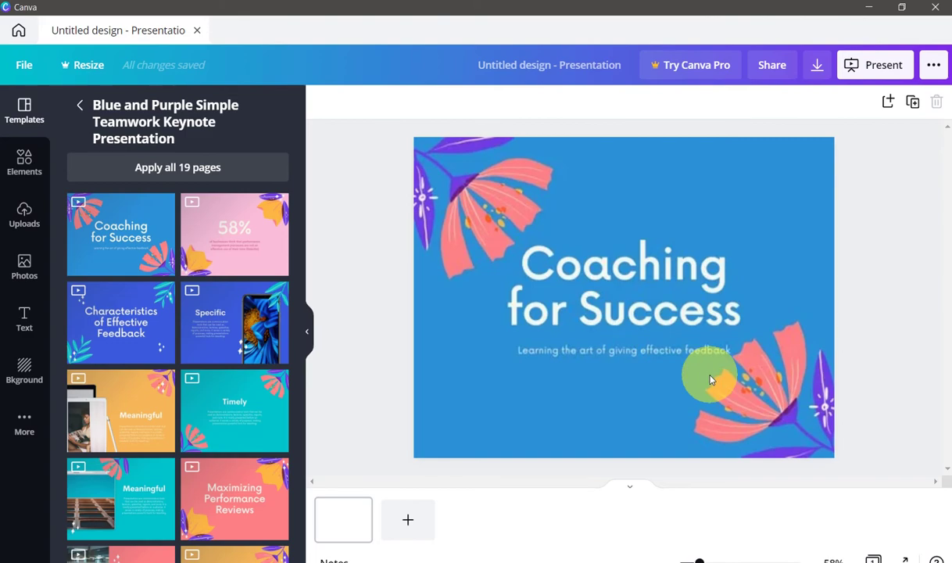
# Select the slide's Coaching for Success title and its subtitle in turn to see their editable text settings
pyautogui.click(547, 268)
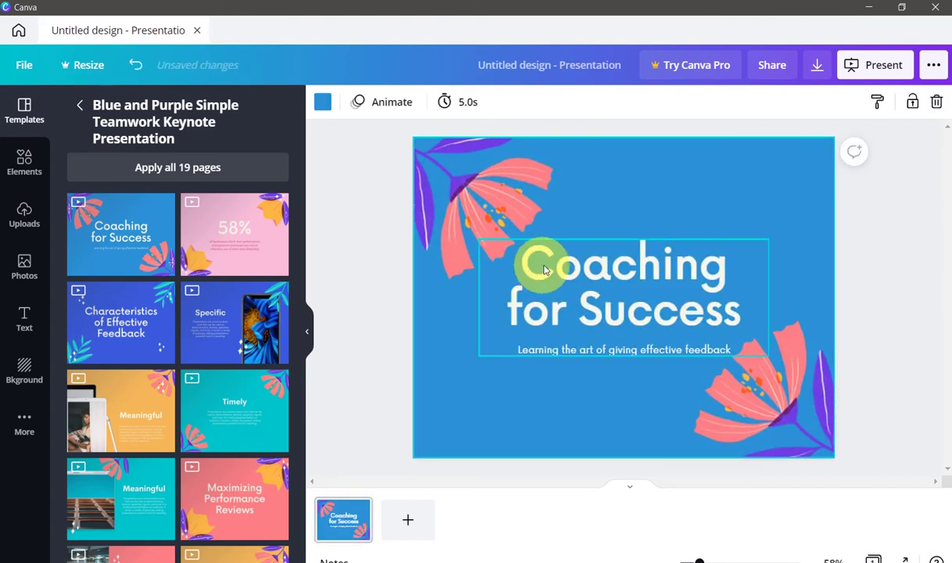
pyautogui.click(541, 283)
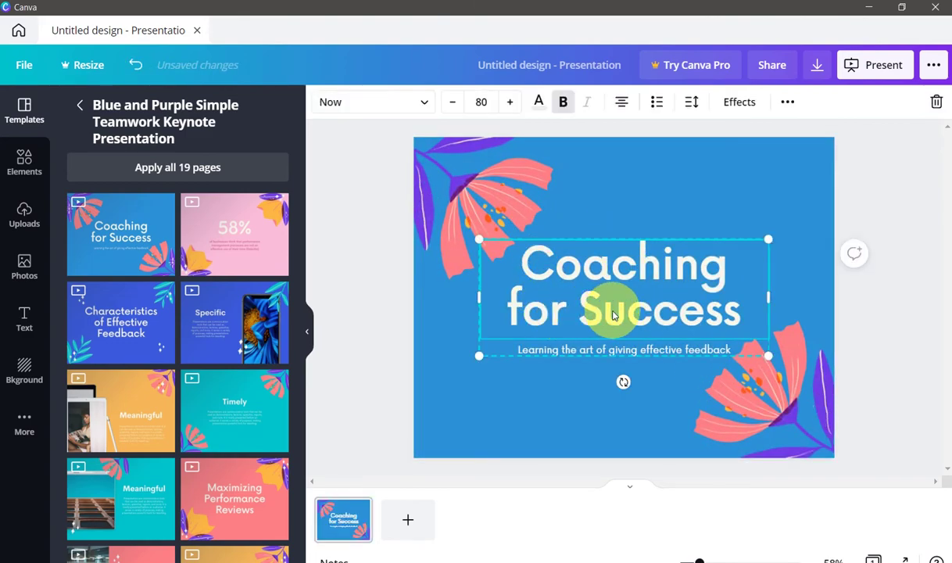
pyautogui.click(645, 352)
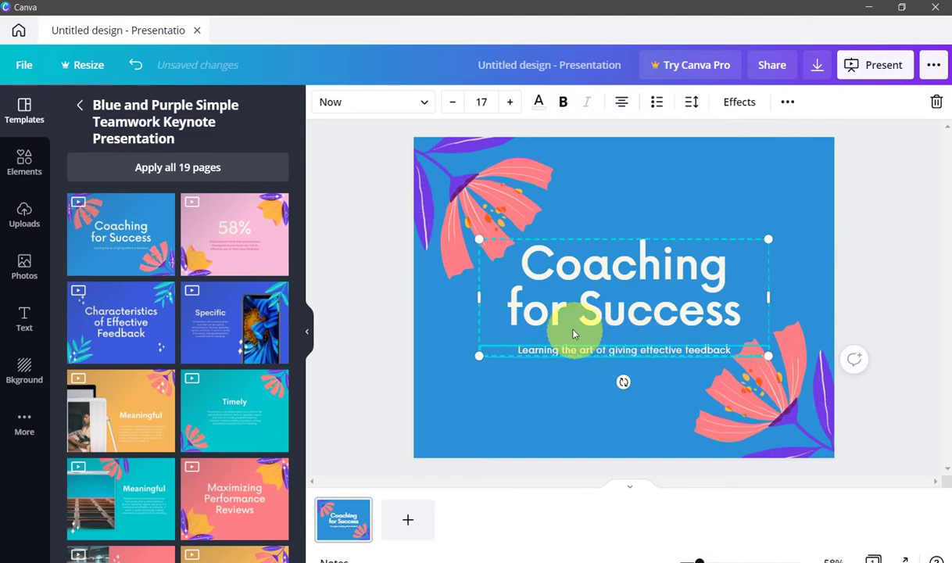
pyautogui.click(613, 281)
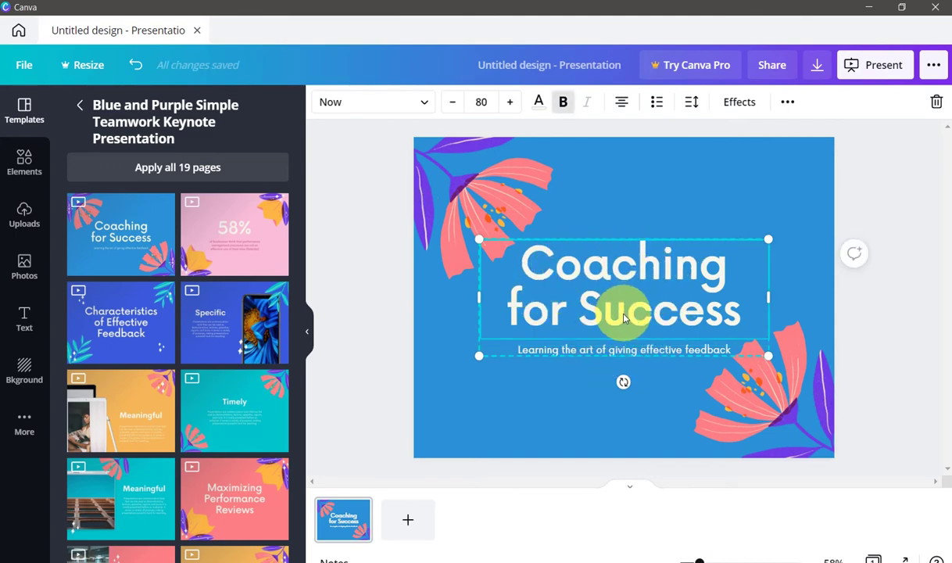
# Open the presentation's download options, examine the available file types, and close them without downloading
pyautogui.click(935, 67)
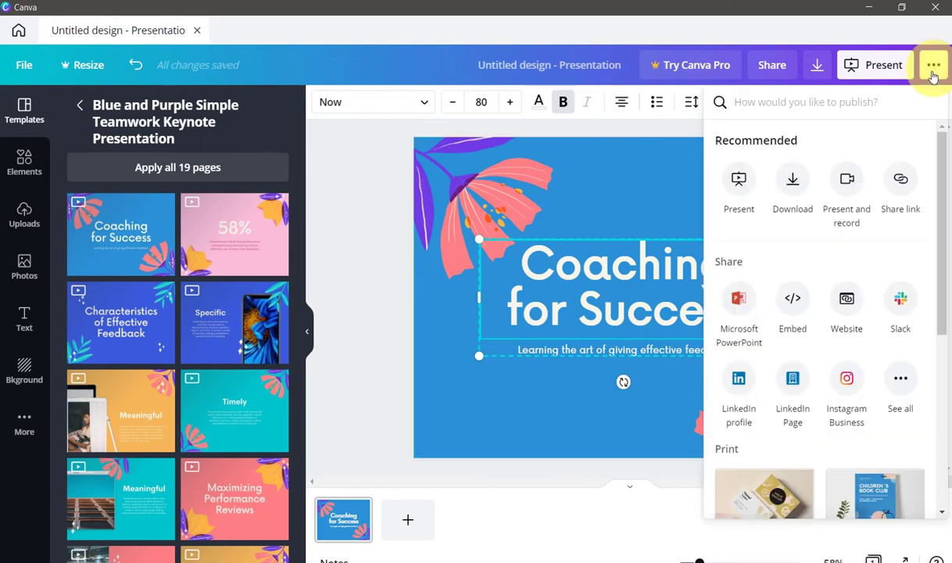
pyautogui.click(793, 188)
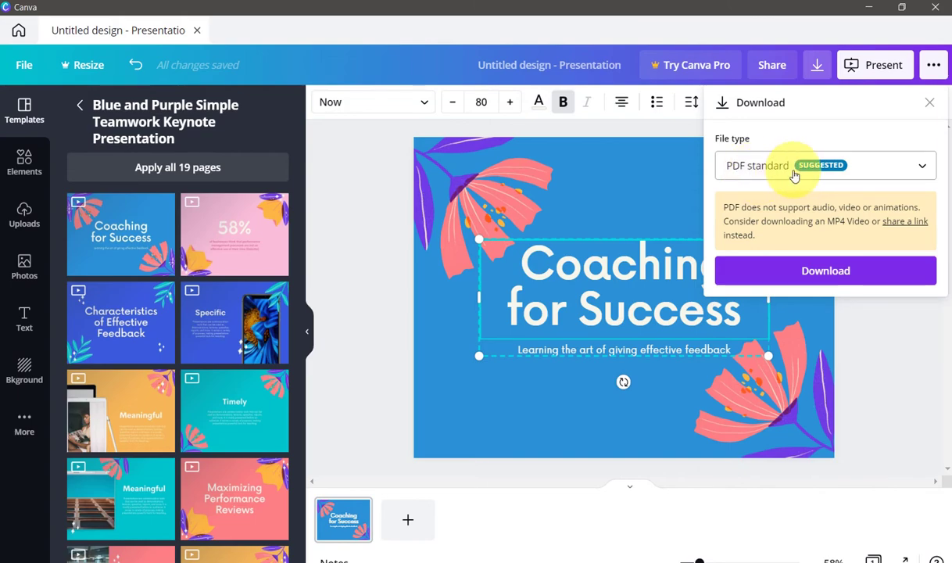
pyautogui.click(829, 165)
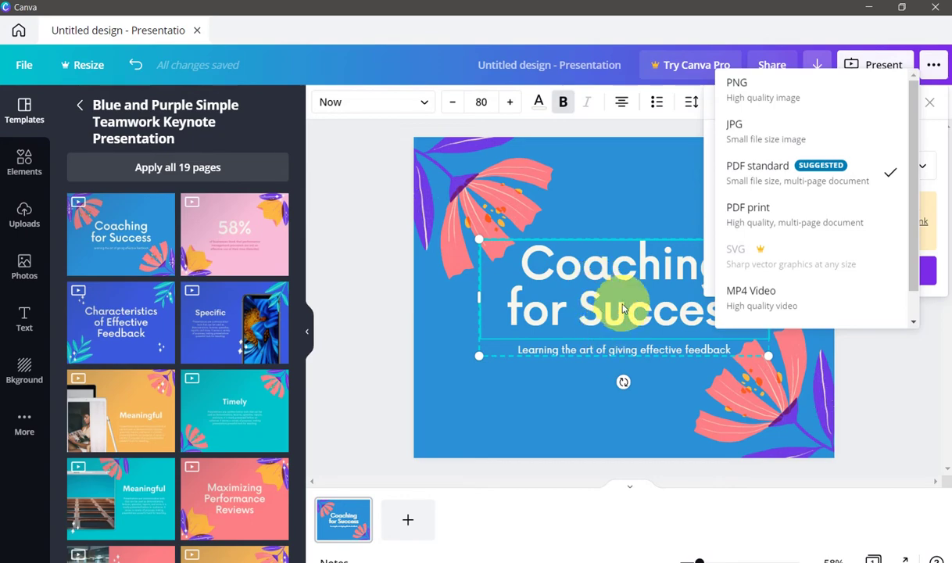
pyautogui.click(726, 405)
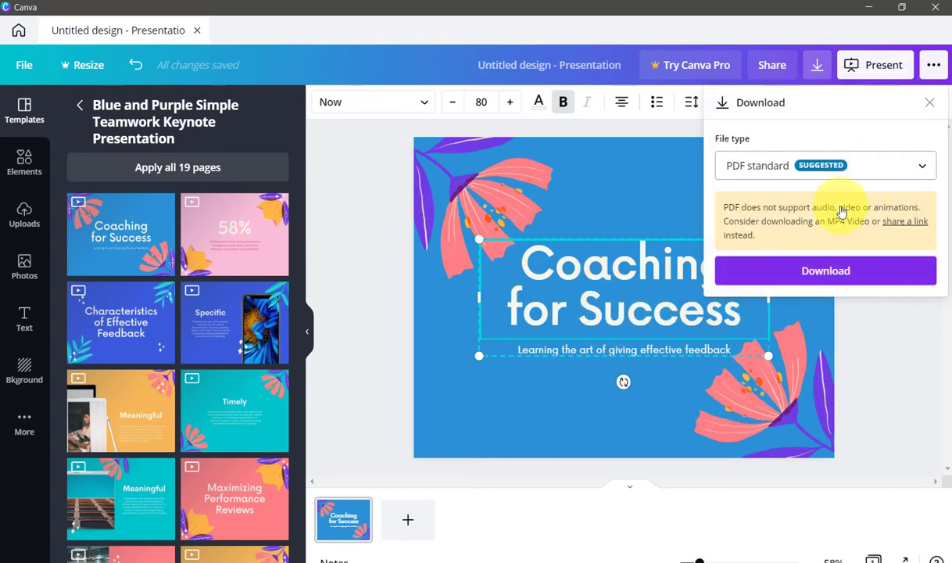
pyautogui.click(929, 104)
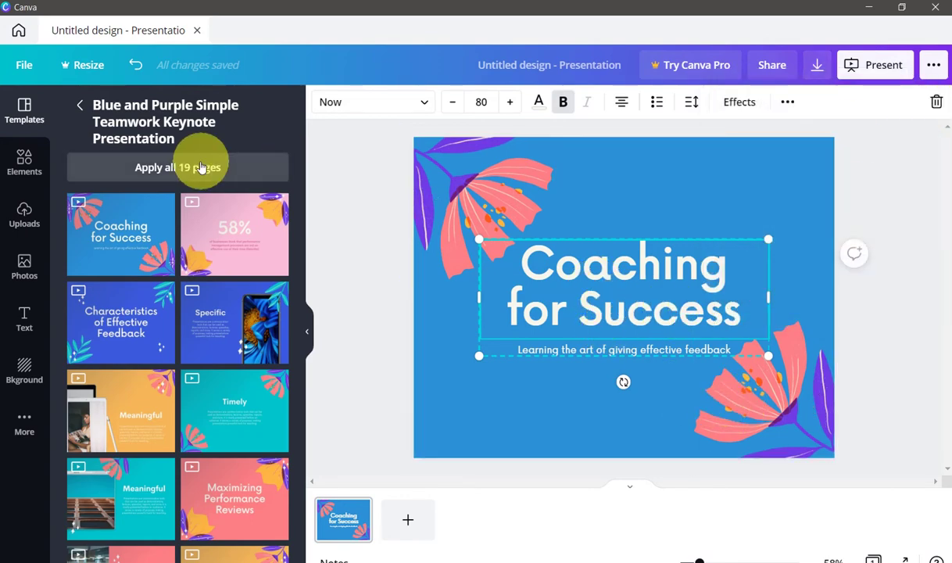
# Close the presentation and create a blank YouTube Thumbnail design from the Social media design types
pyautogui.click(198, 31)
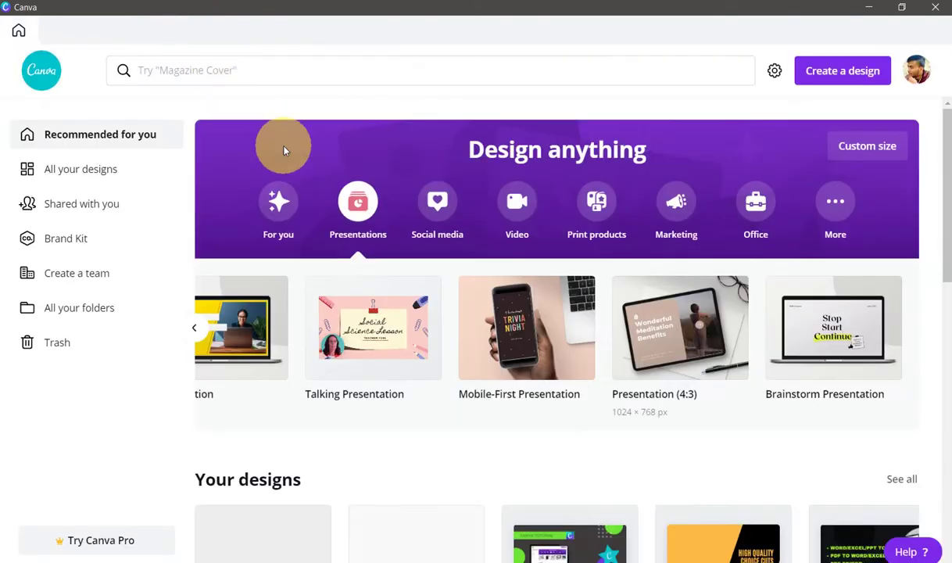
pyautogui.click(437, 208)
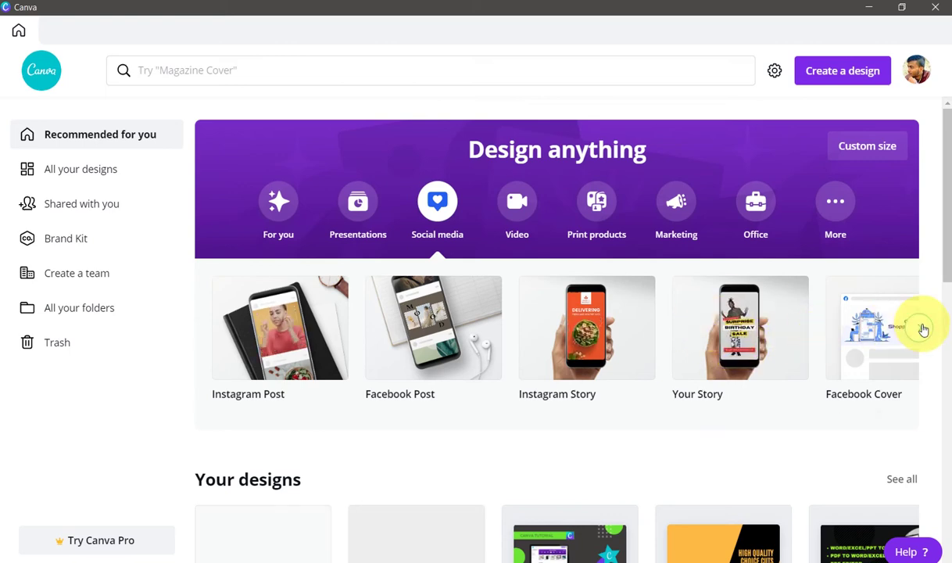
pyautogui.click(918, 329)
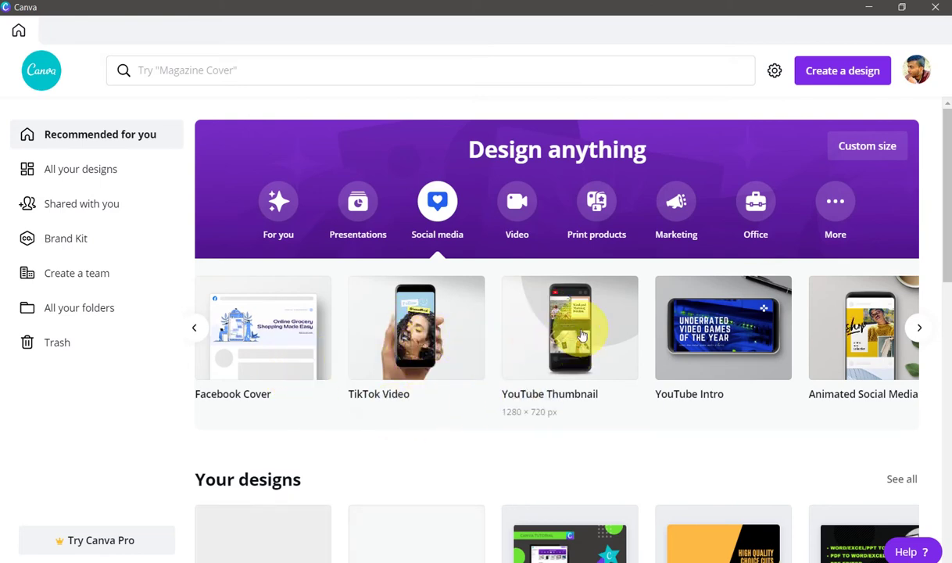
pyautogui.click(581, 362)
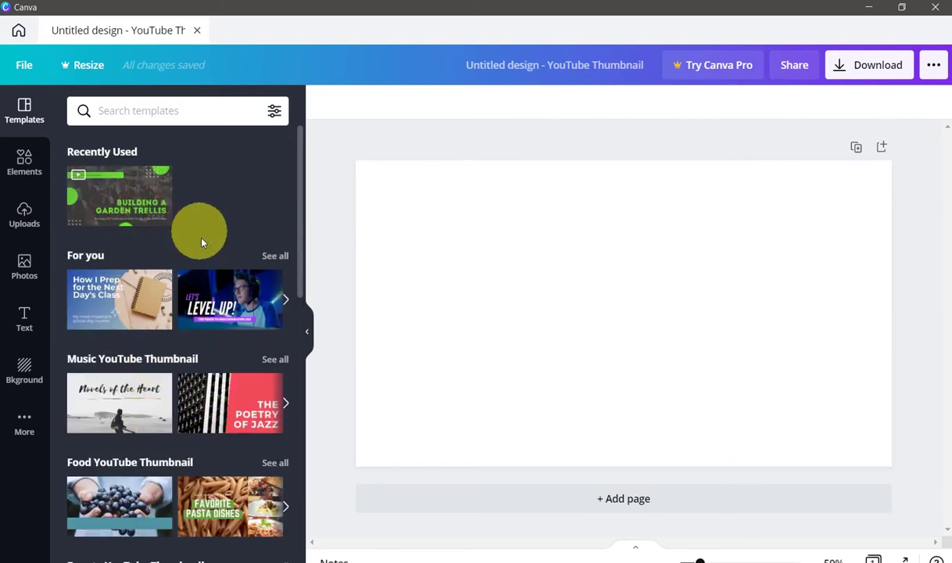
# Find the Yoga for Beginners template among all results and apply it to the blank thumbnail
pyautogui.scroll(-4, 227, 351)
pyautogui.scroll(-6, 223, 348)
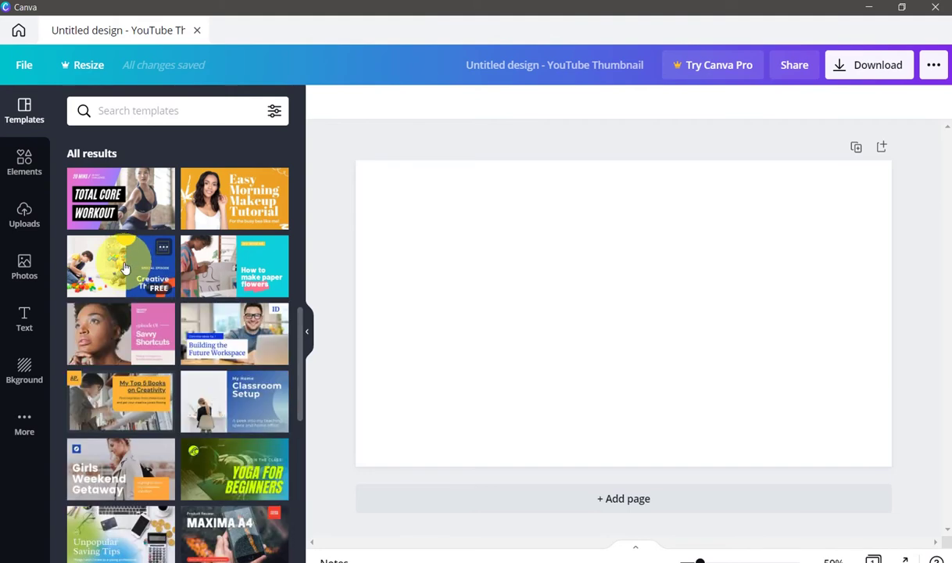
pyautogui.click(223, 481)
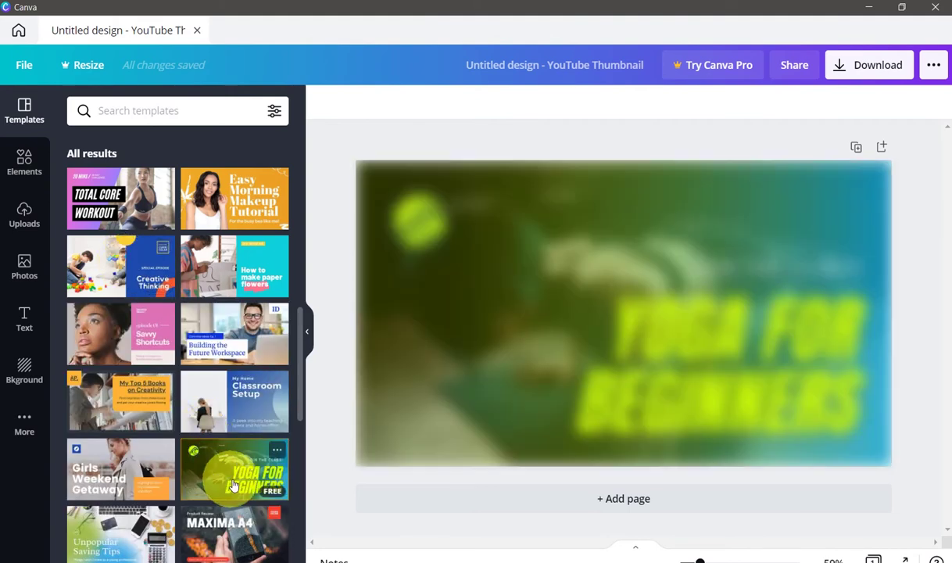
# Select the thumbnail's background photo, round wave logo and Yoga for Beginners headline in turn to see their editing options
pyautogui.click(399, 332)
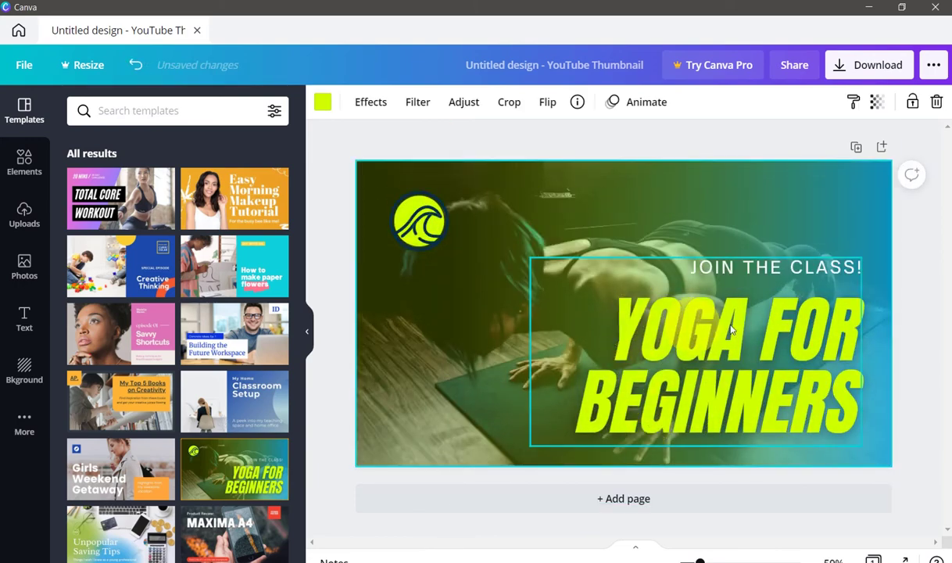
pyautogui.click(447, 295)
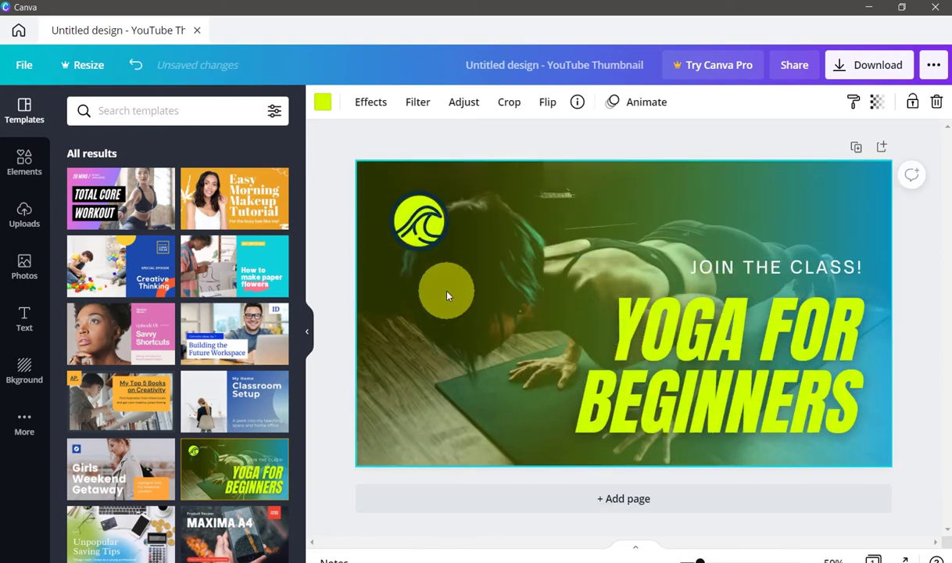
pyautogui.click(413, 239)
pyautogui.click(729, 420)
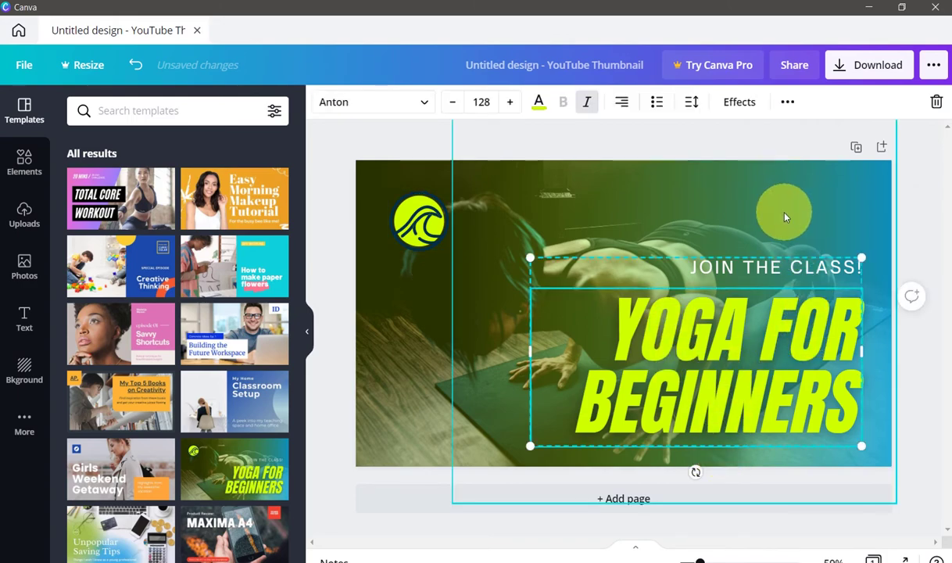
# Apply the Breathe element animation to the thumbnail's green-blue gradient overlay and look through the other animation styles
pyautogui.click(747, 201)
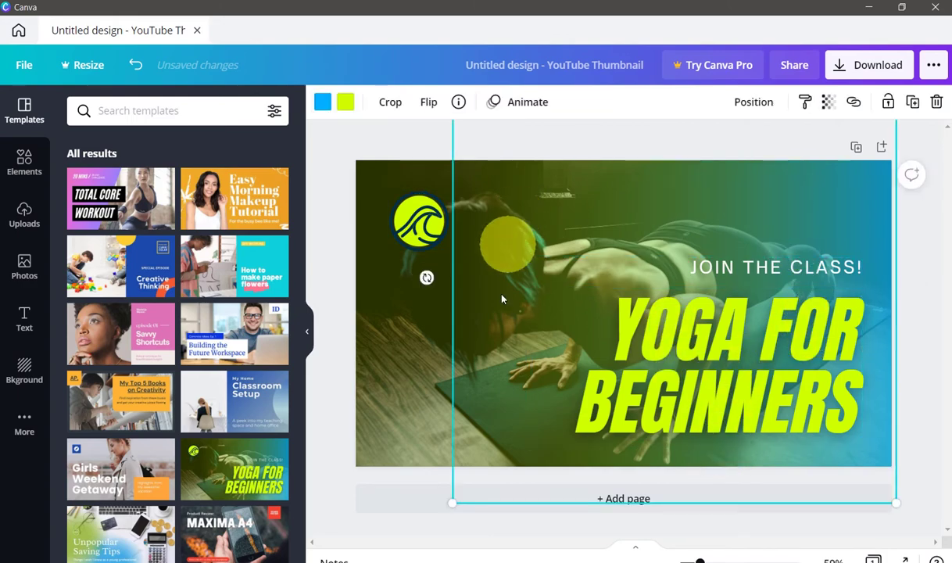
pyautogui.click(498, 112)
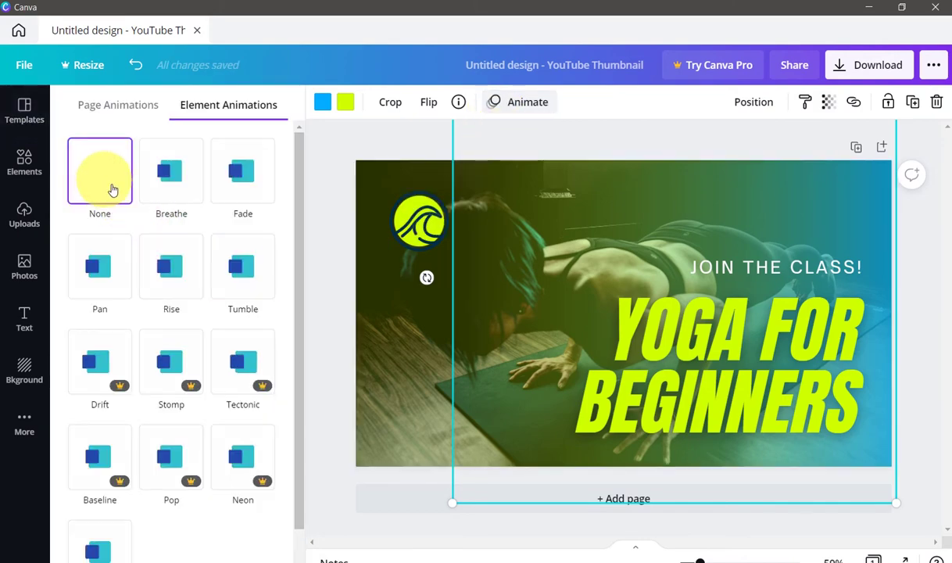
pyautogui.click(174, 183)
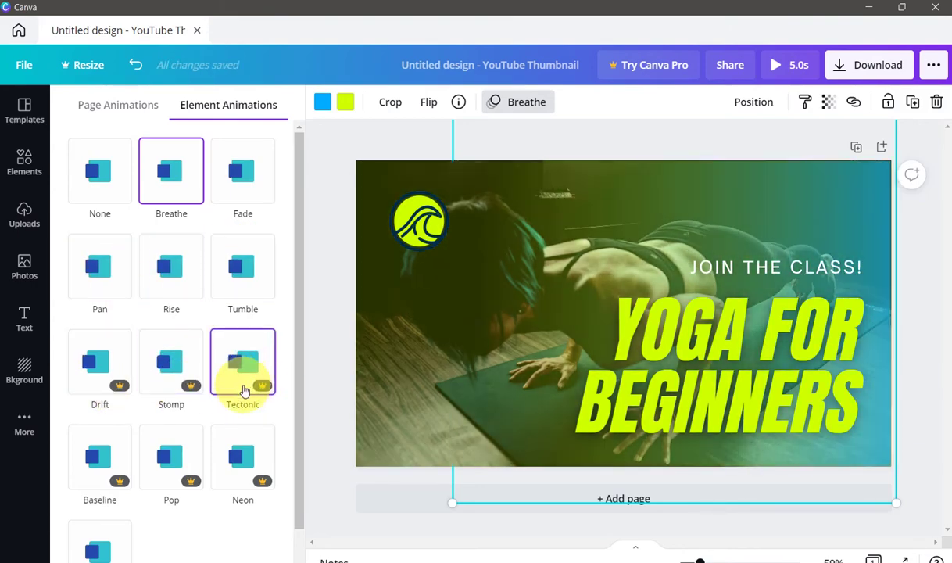
pyautogui.scroll(-1, 245, 383)
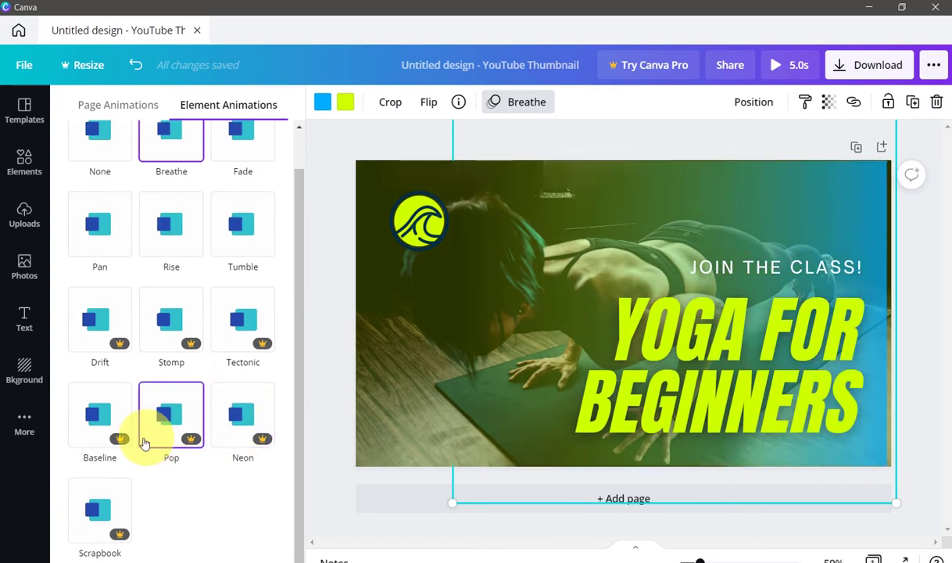
pyautogui.scroll(1, 223, 328)
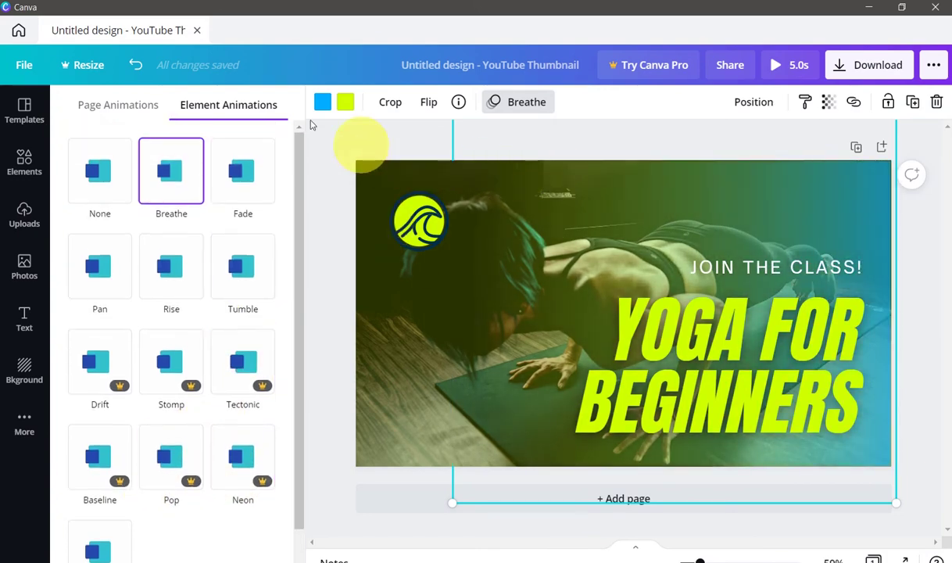
# Close the thumbnail design and browse the Video design types on the home page
pyautogui.click(197, 31)
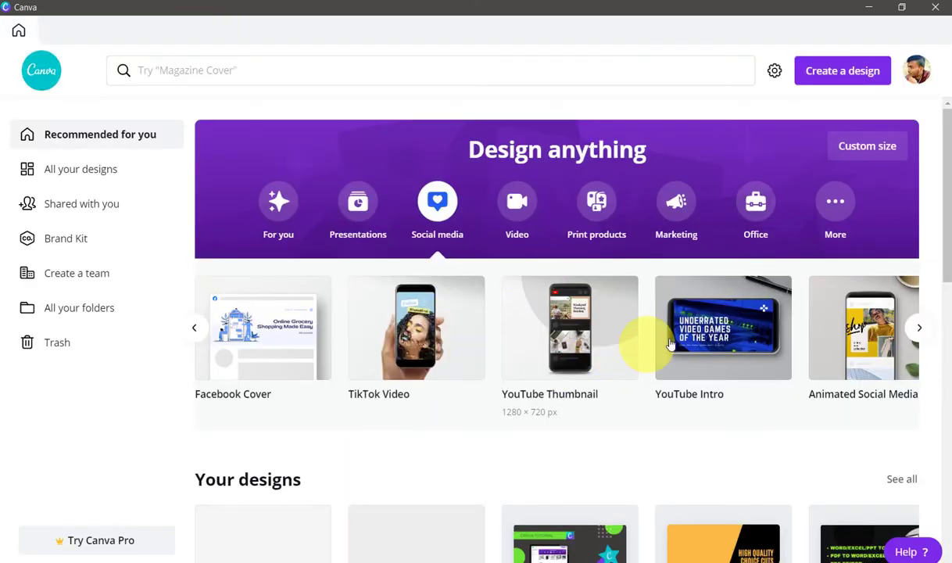
pyautogui.click(529, 202)
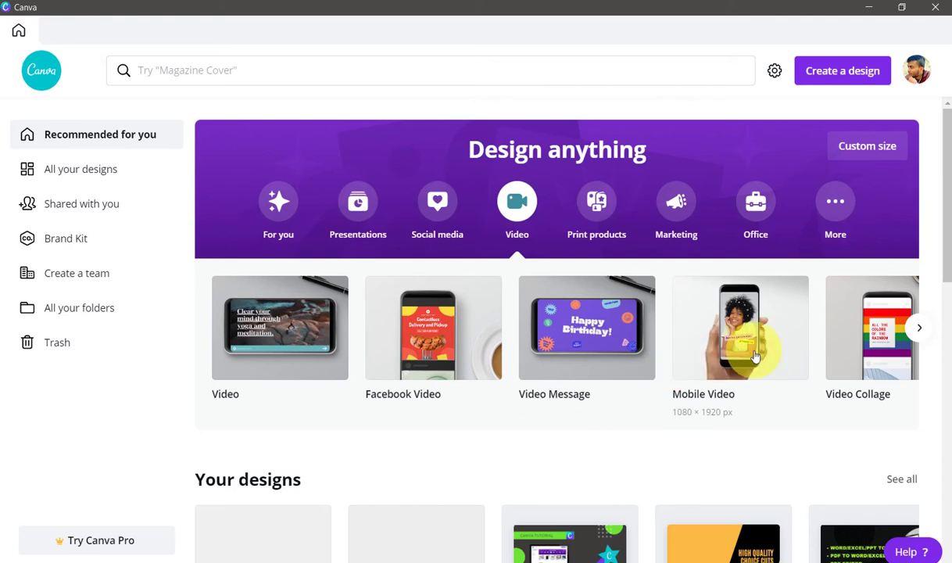
pyautogui.click(920, 342)
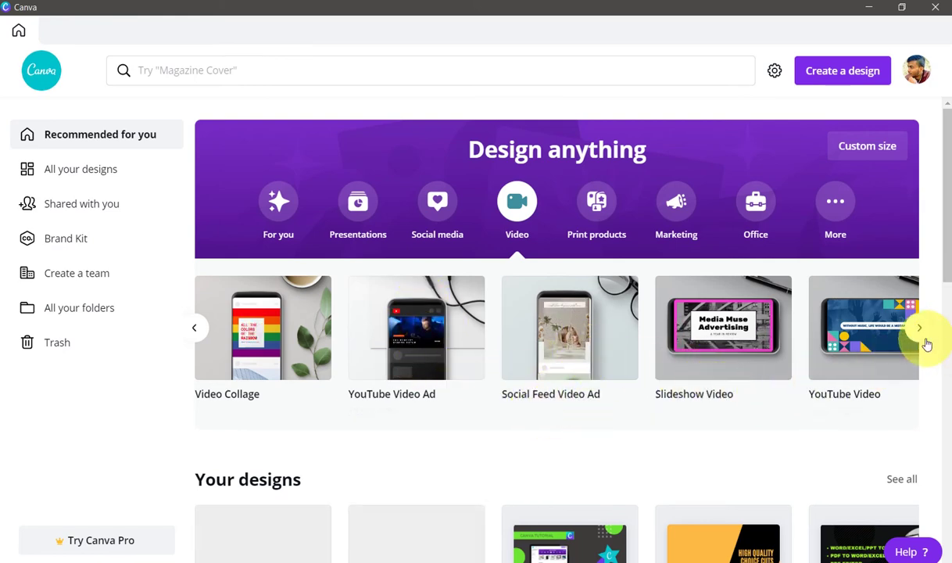
pyautogui.click(925, 343)
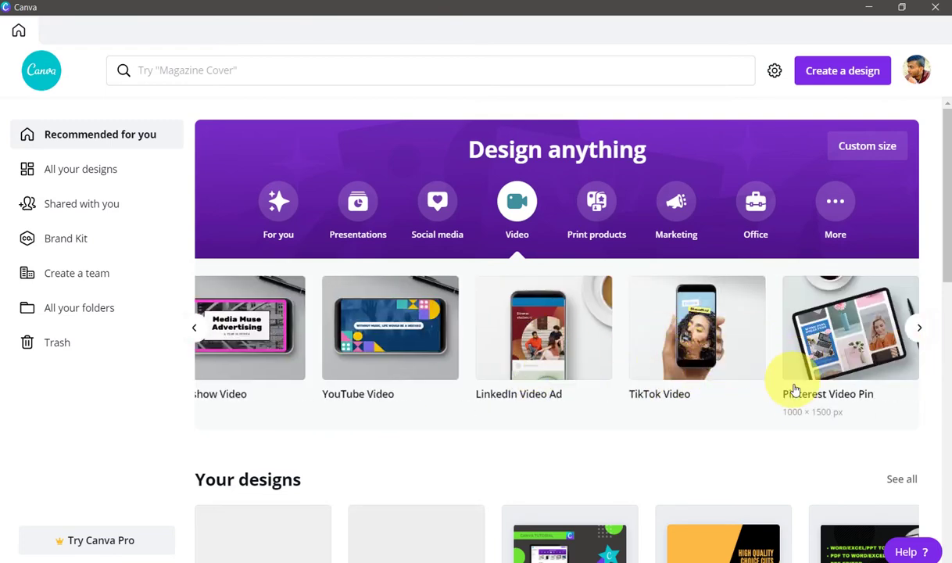
pyautogui.scroll(-1, 743, 379)
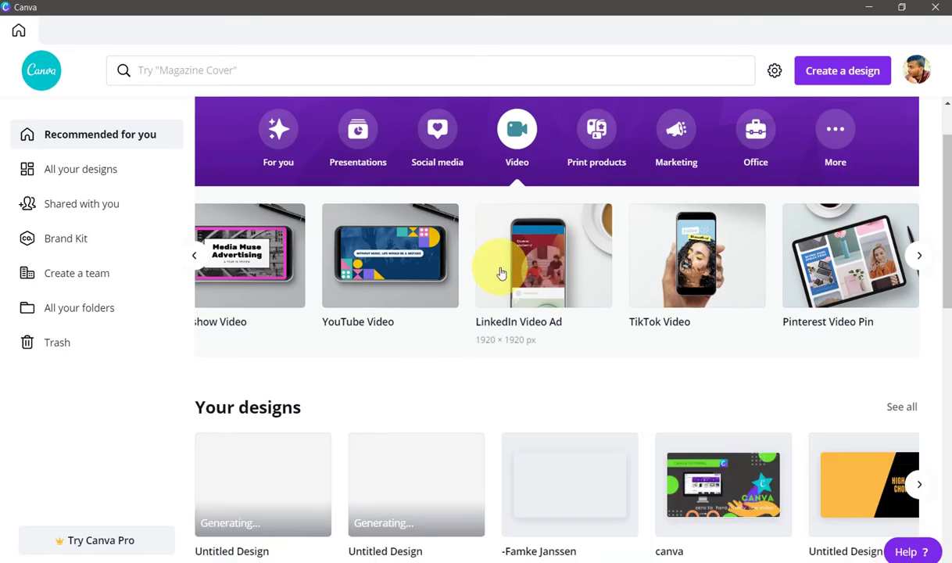
pyautogui.scroll(1, 508, 266)
# Create a blank Logo design from the Marketing design types and look through the logo template categories
pyautogui.click(666, 230)
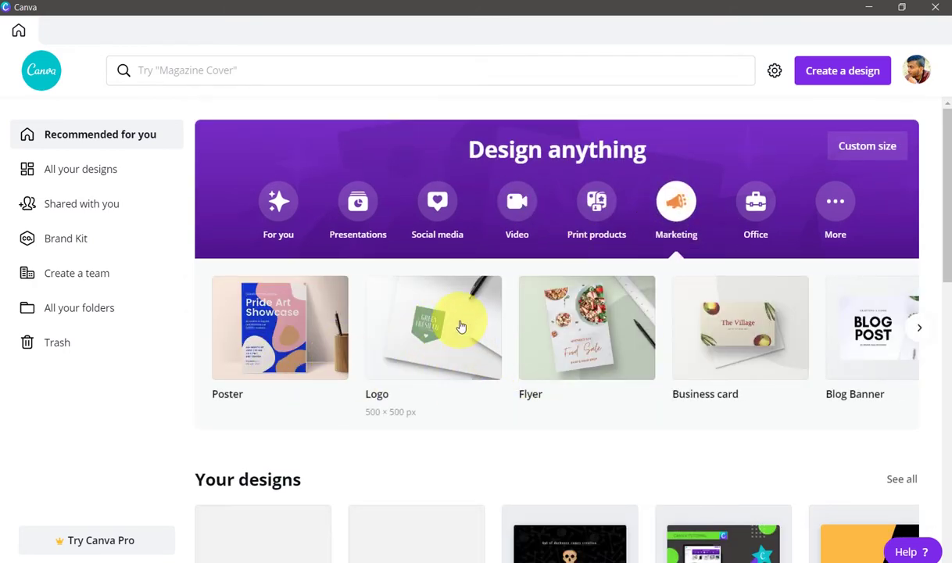
pyautogui.click(447, 322)
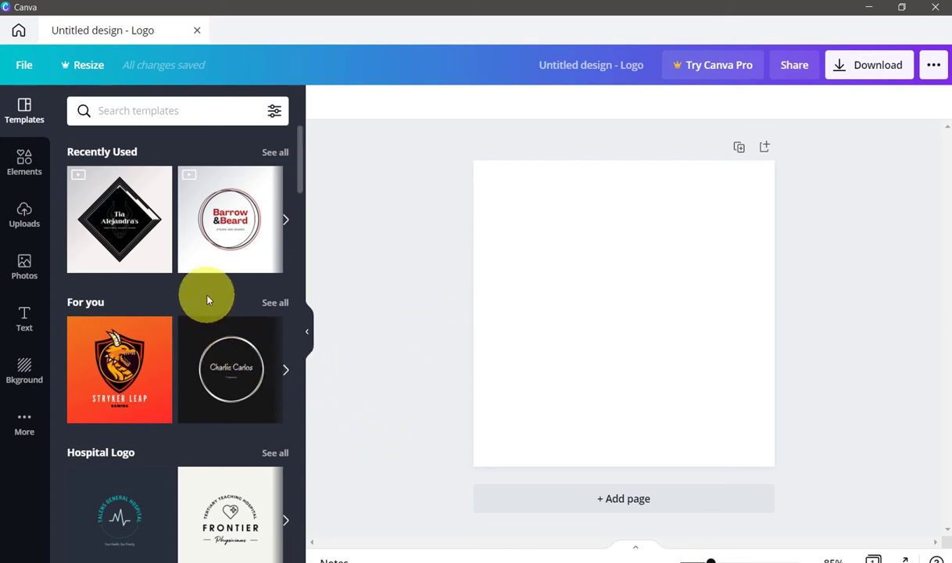
pyautogui.scroll(-8, 207, 310)
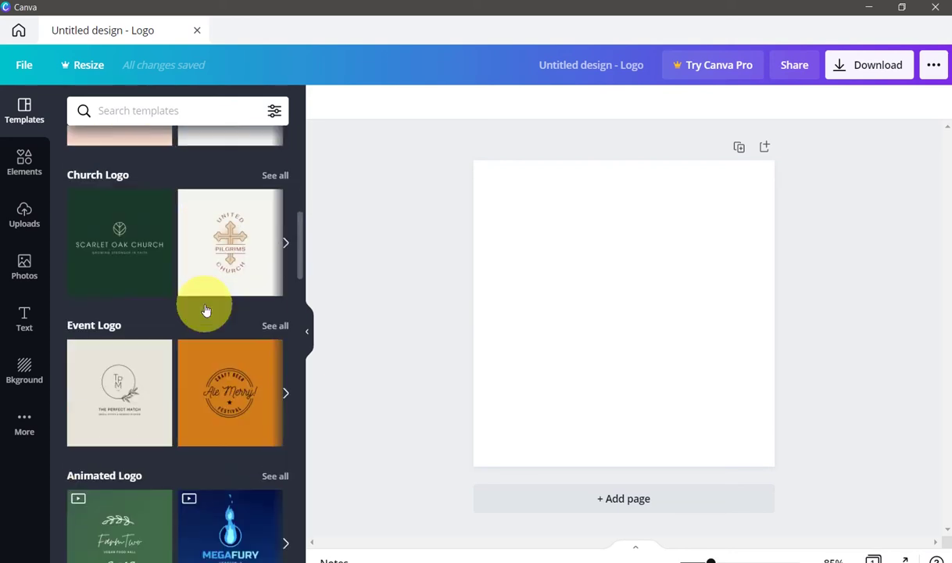
pyautogui.scroll(-4, 205, 310)
pyautogui.scroll(-1, 206, 308)
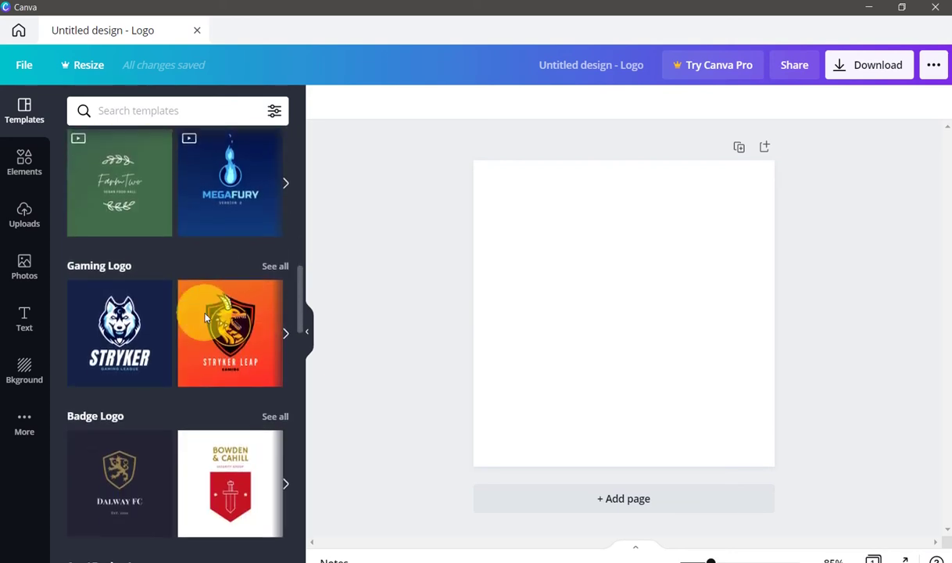
pyautogui.scroll(2, 207, 313)
pyautogui.scroll(10, 205, 321)
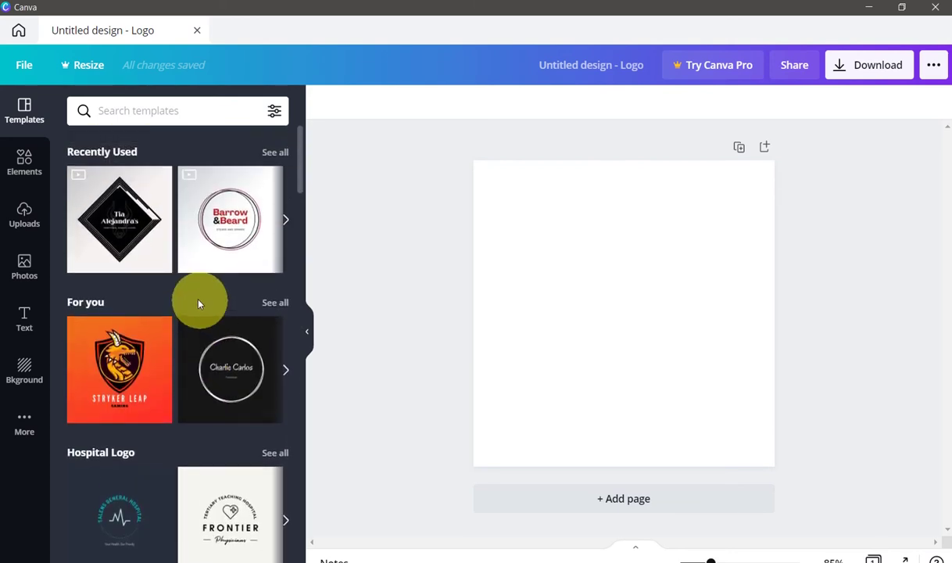
# Apply the recently used black diamond Tia Alejandra's template to the blank logo and open its name text for editing
pyautogui.click(116, 235)
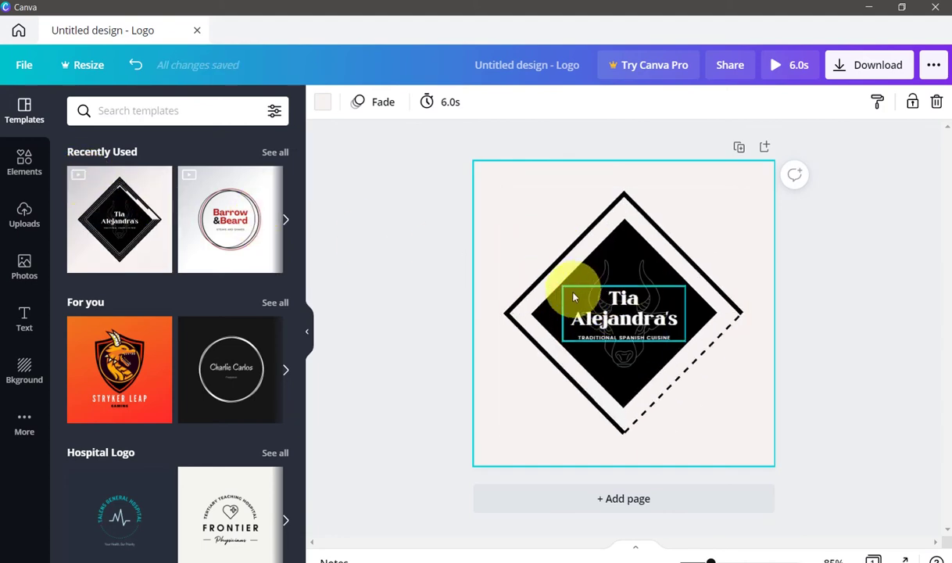
pyautogui.click(618, 325)
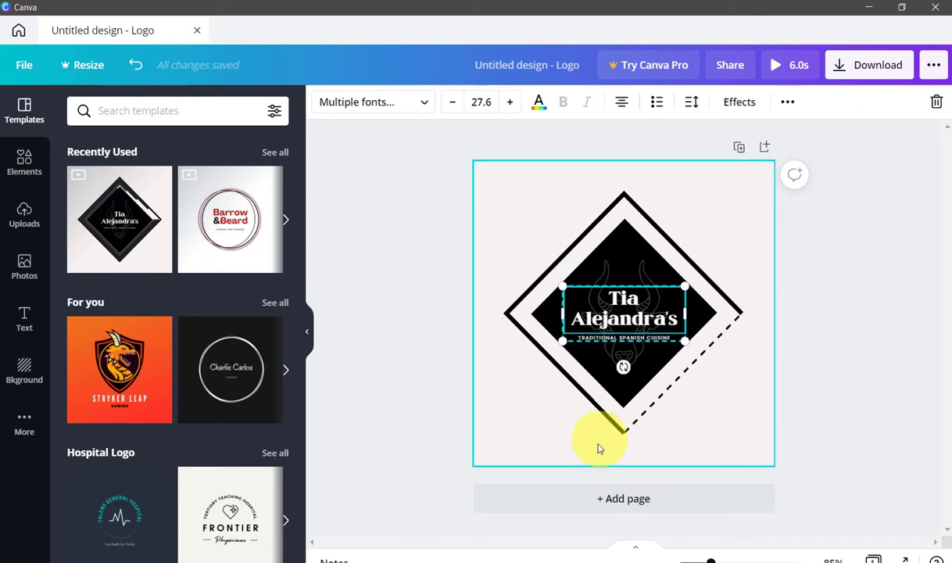
pyautogui.doubleClick(624, 314)
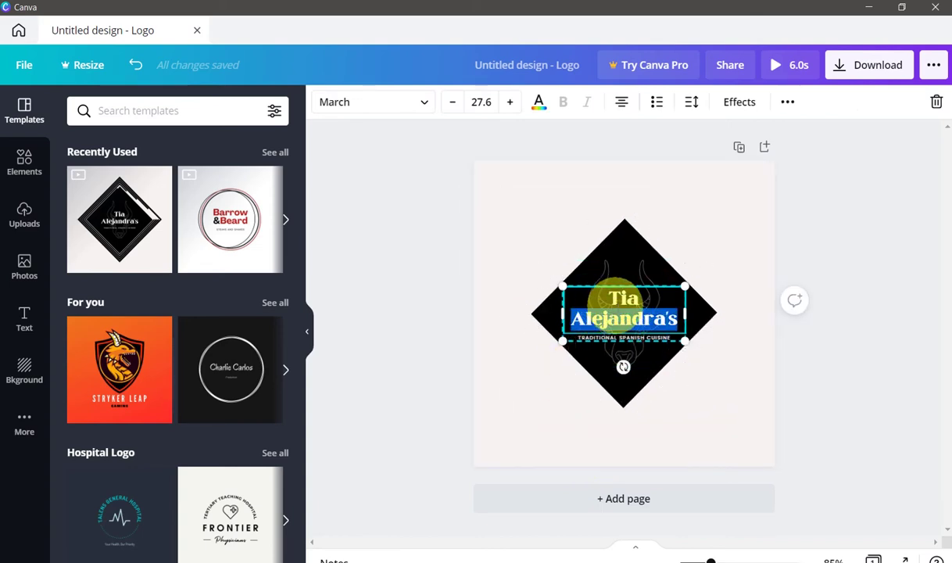
# Replace the logo with the Talens General Hospital template, and replace that with the orange Ale Merry! template from Event Logo
pyautogui.scroll(-4, 188, 383)
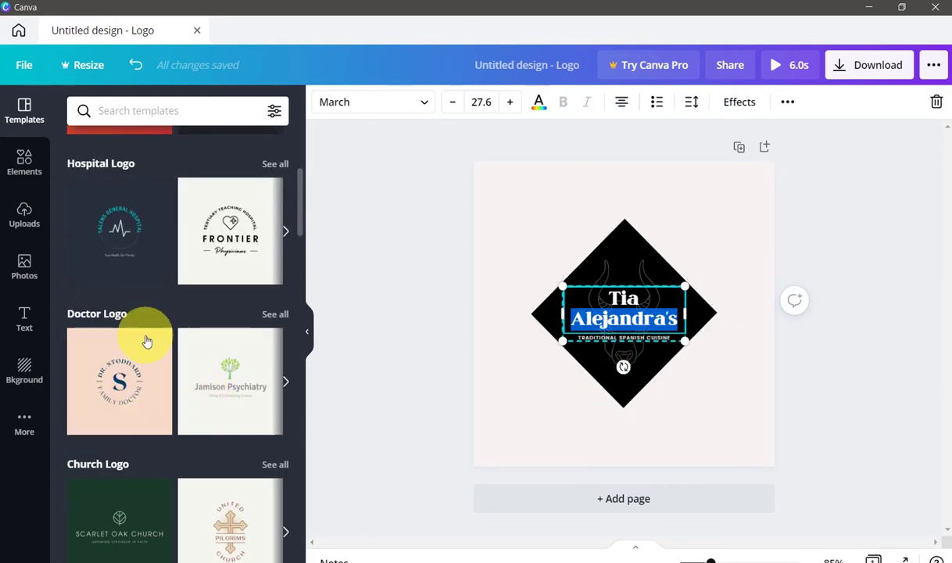
pyautogui.click(129, 248)
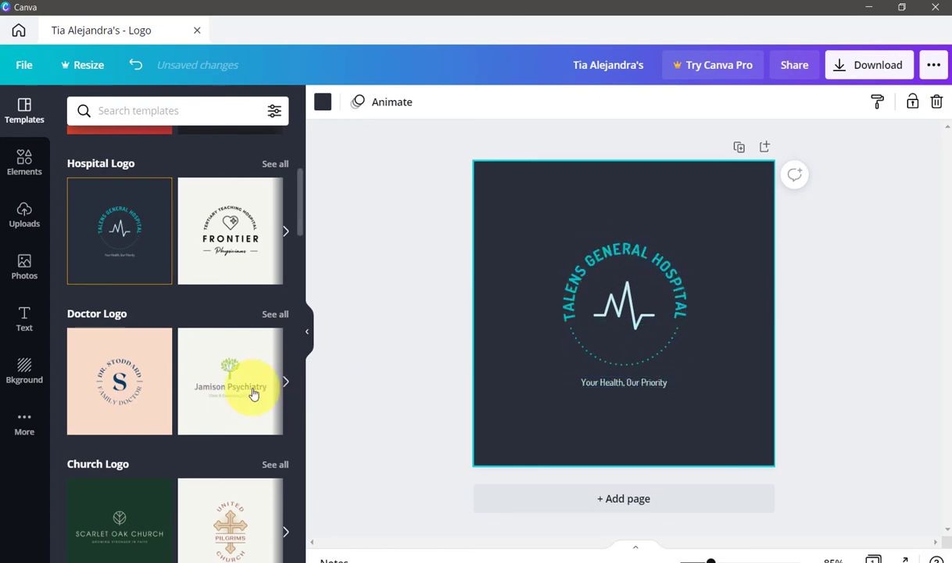
pyautogui.scroll(-9, 201, 389)
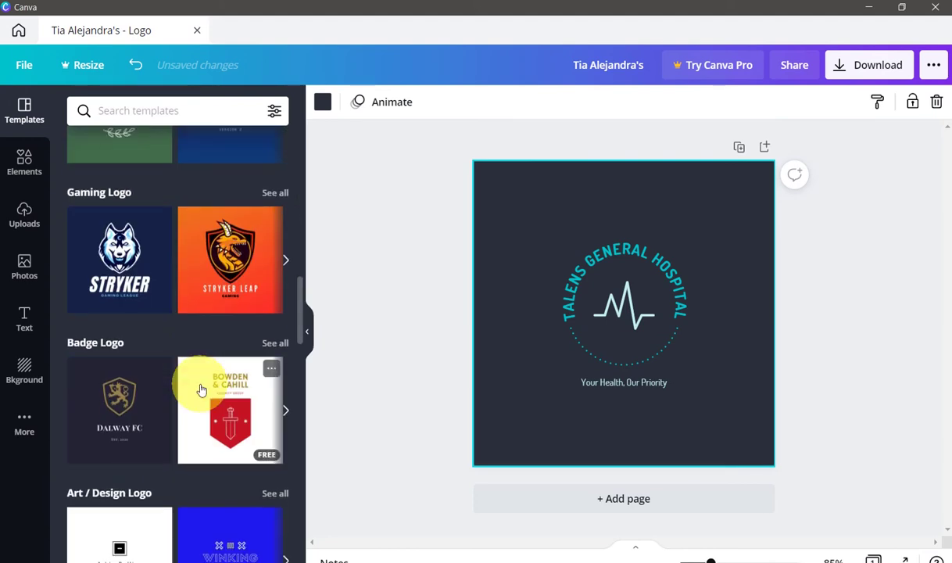
pyautogui.scroll(3, 227, 266)
pyautogui.click(229, 194)
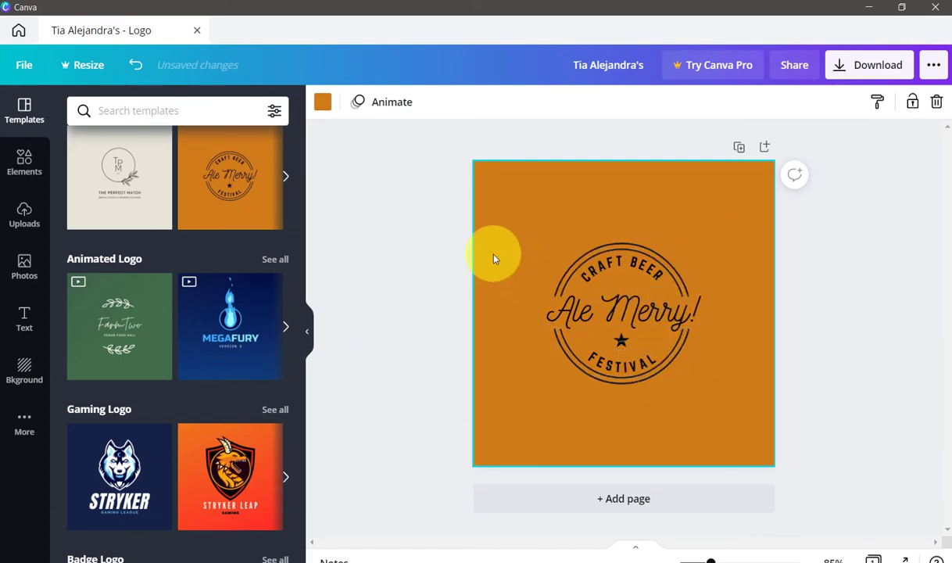
# Close the logo design, show the More design types, and open and dismiss the custom size settings
pyautogui.click(197, 32)
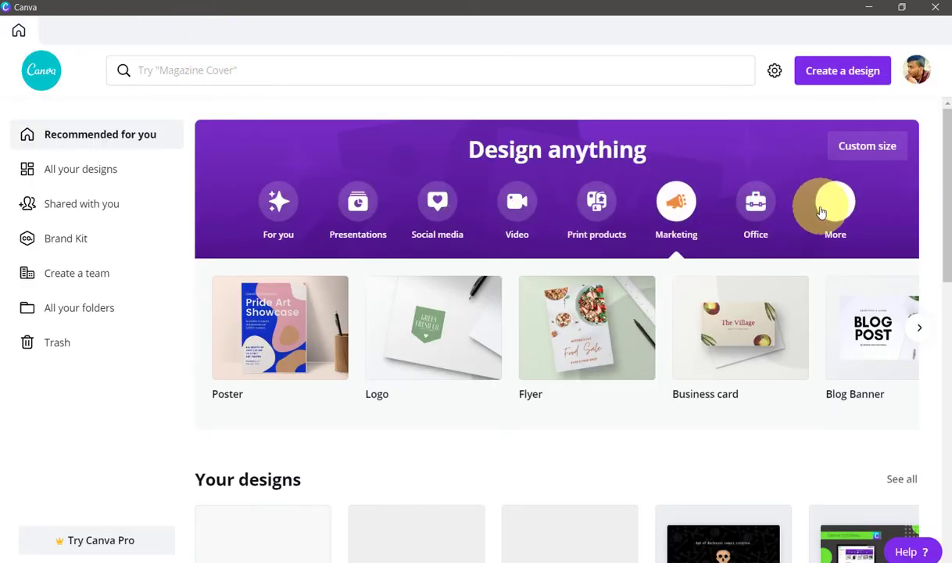
pyautogui.click(836, 206)
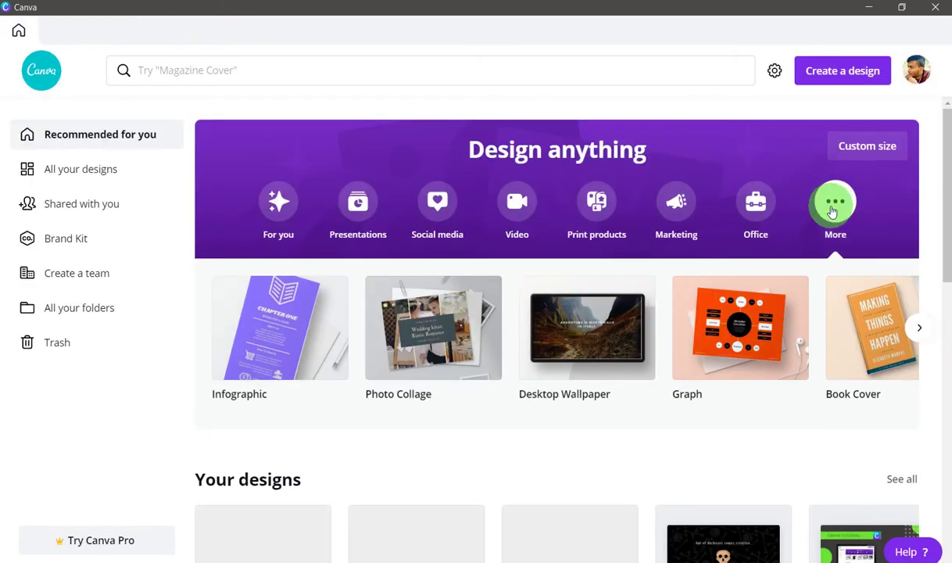
pyautogui.click(873, 150)
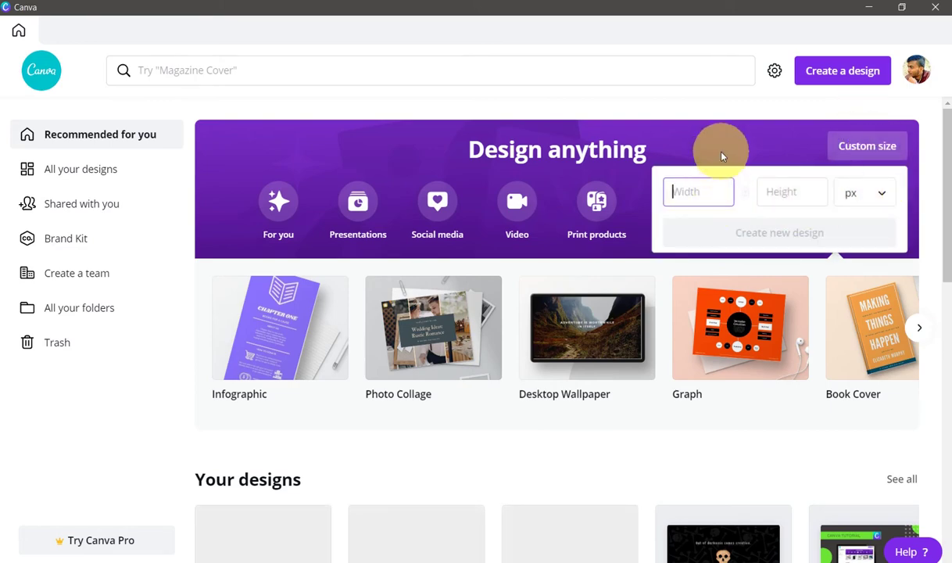
pyautogui.click(688, 147)
# Examine the home page's recent designs and template rows, from Instagram Posts to A4 Documents, and return to the design types
pyautogui.scroll(-2, 561, 319)
pyautogui.scroll(-3, 560, 319)
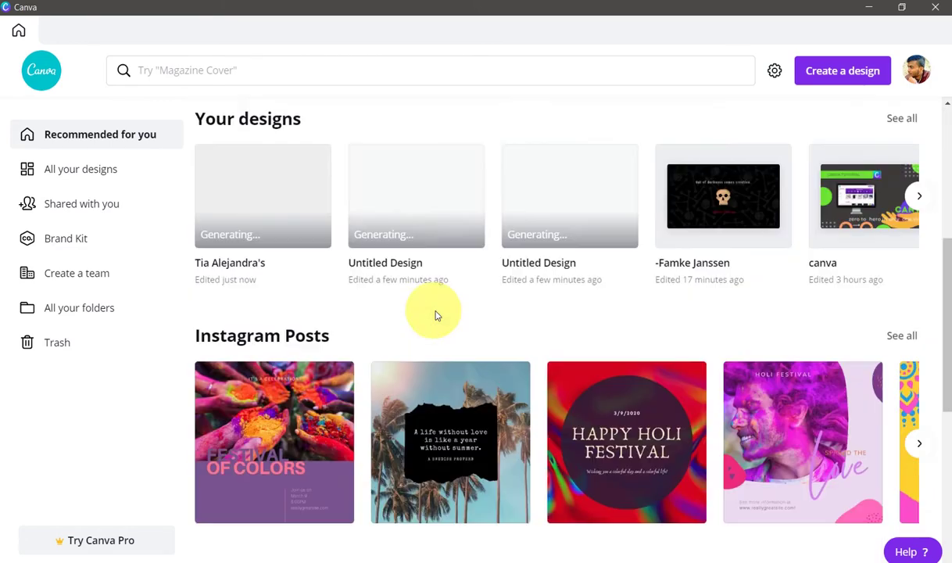
pyautogui.scroll(-2, 874, 226)
pyautogui.scroll(-1, 404, 230)
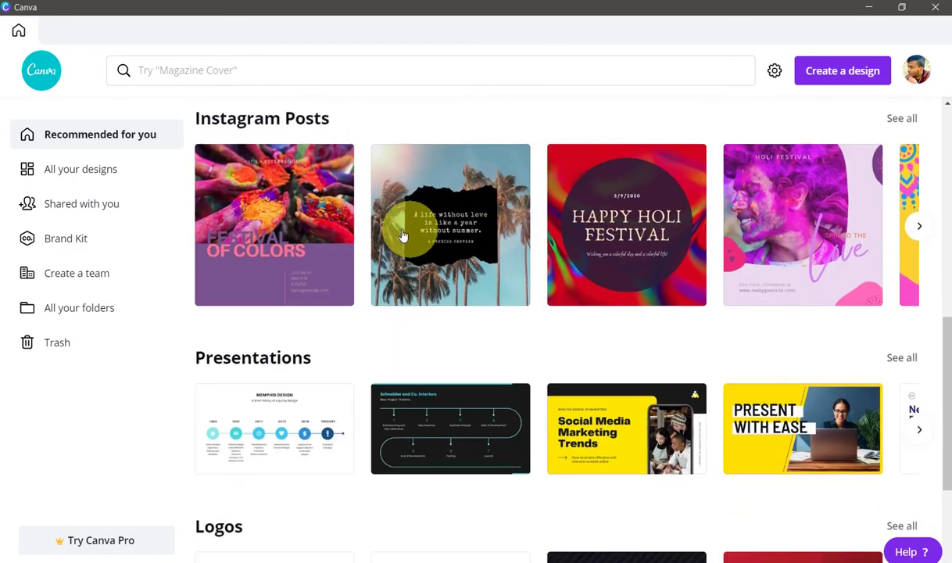
pyautogui.scroll(-3, 304, 235)
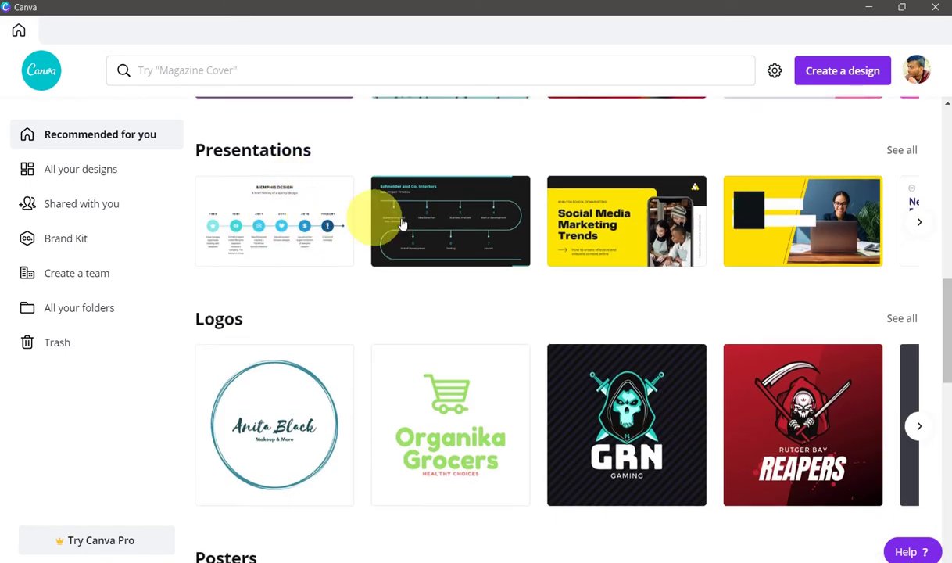
pyautogui.scroll(-1, 644, 270)
pyautogui.scroll(-1, 530, 297)
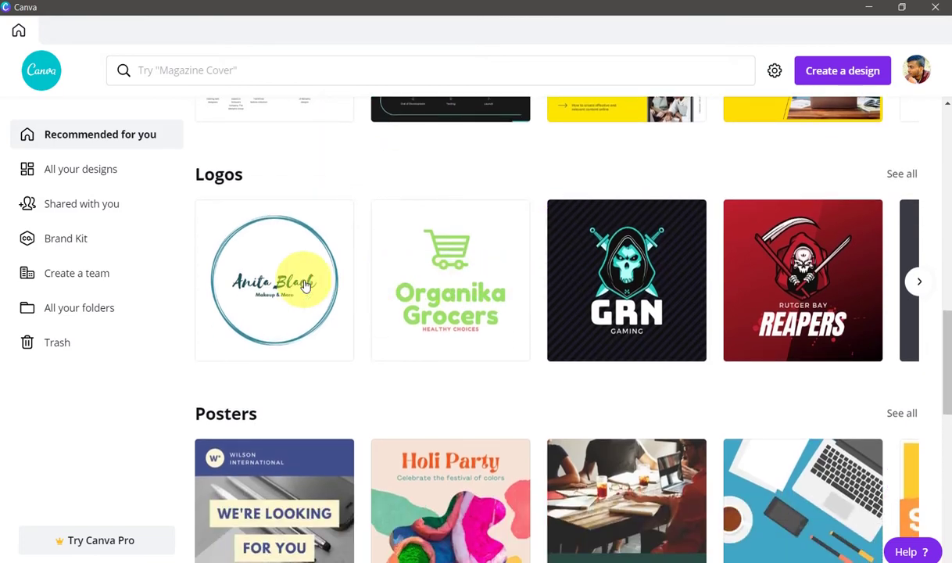
pyautogui.scroll(-3, 781, 274)
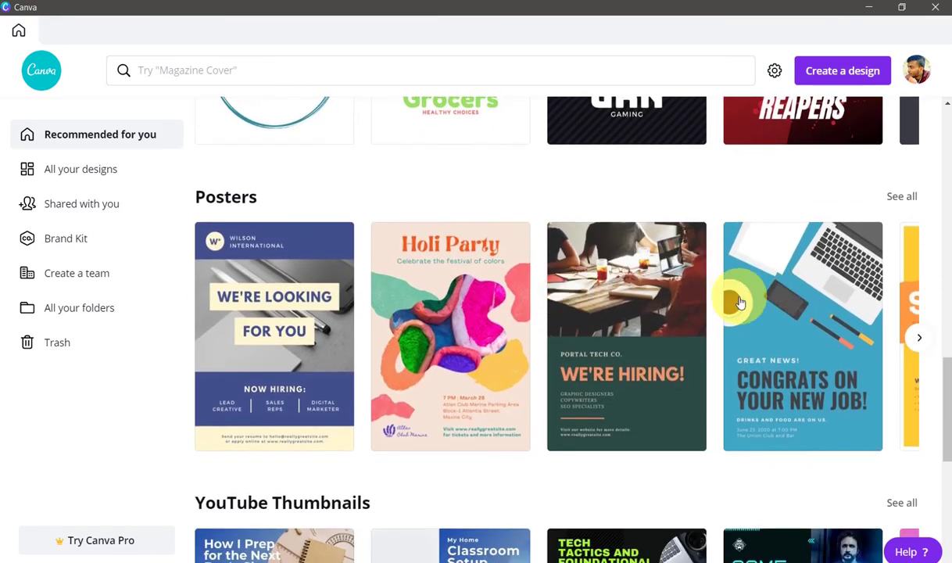
pyautogui.scroll(-1, 627, 327)
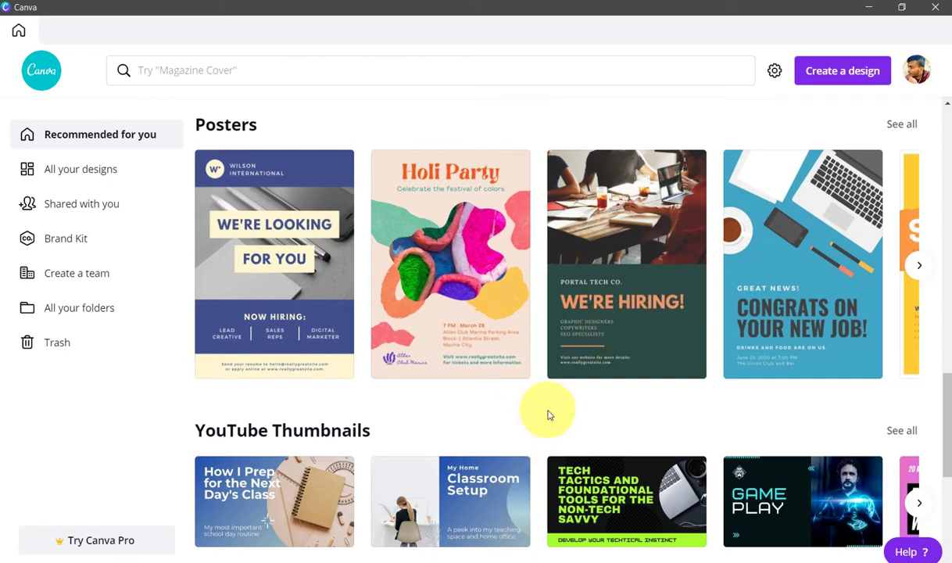
pyautogui.scroll(-1, 525, 409)
pyautogui.scroll(-7, 525, 409)
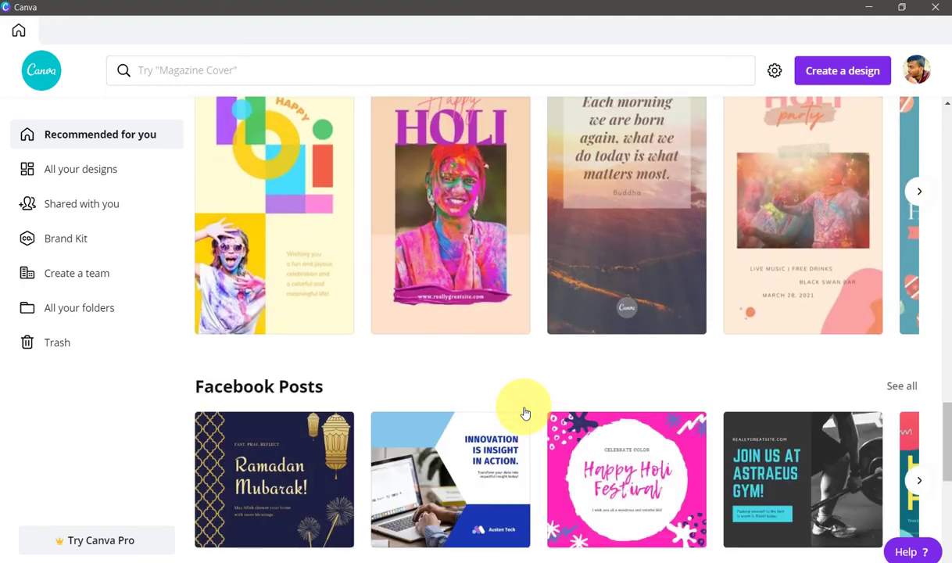
pyautogui.scroll(-5, 516, 391)
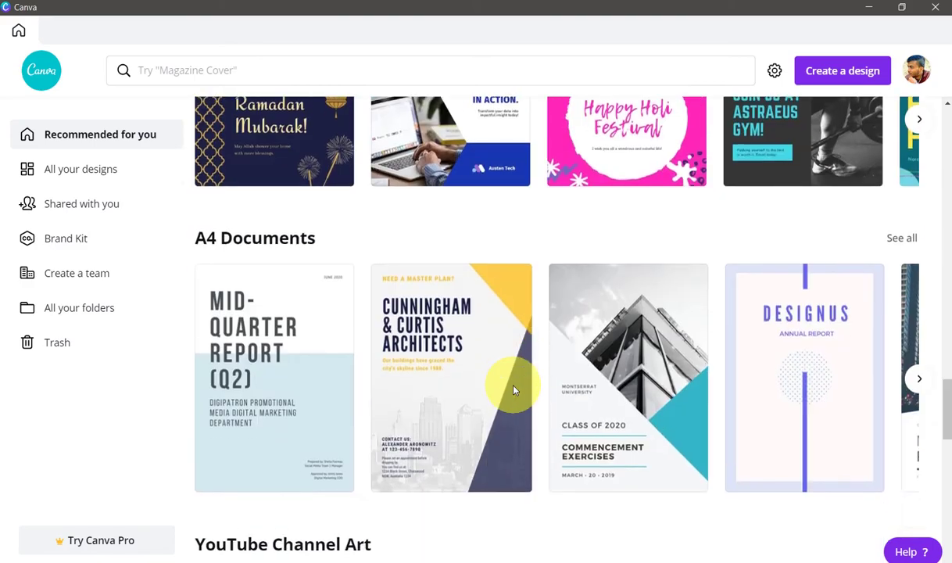
pyautogui.scroll(6, 512, 387)
pyautogui.scroll(10, 514, 390)
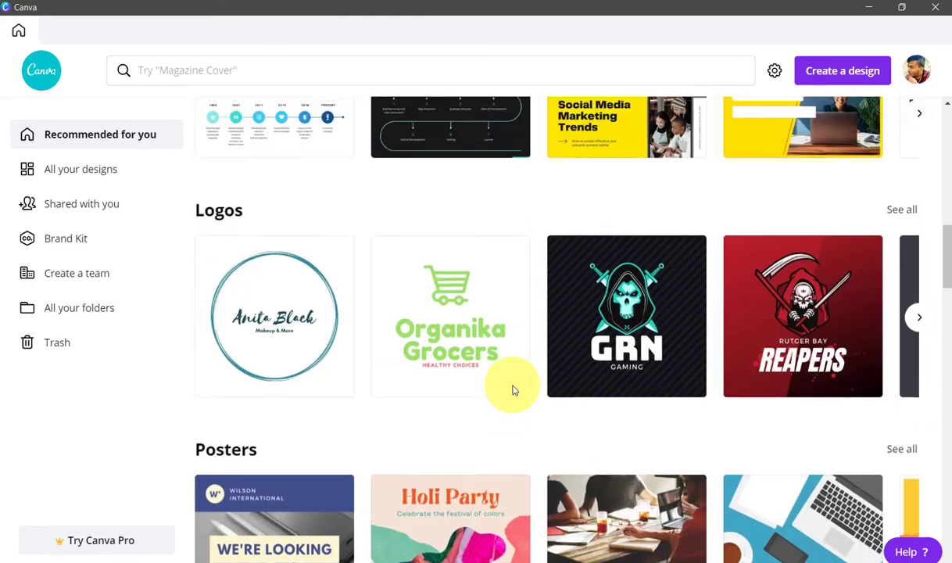
pyautogui.scroll(2, 514, 391)
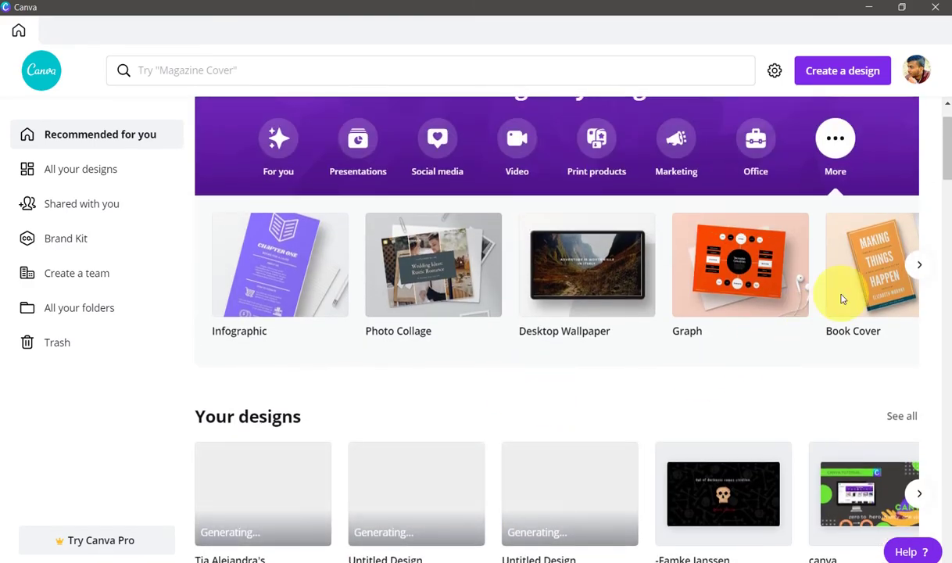
# Look through the More design types from Book Cover through Calendar and Invoice to Bookmark
pyautogui.click(913, 267)
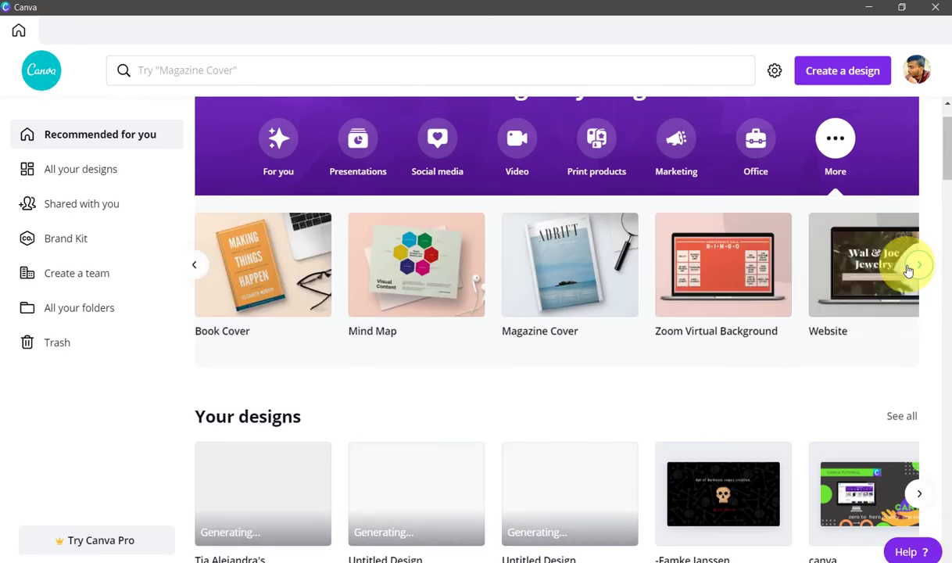
pyautogui.click(914, 267)
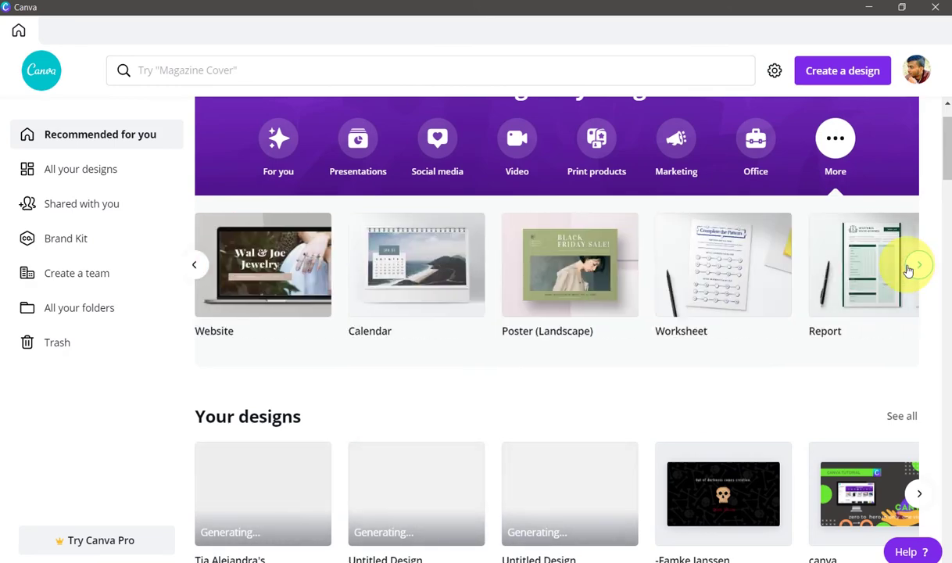
pyautogui.click(911, 267)
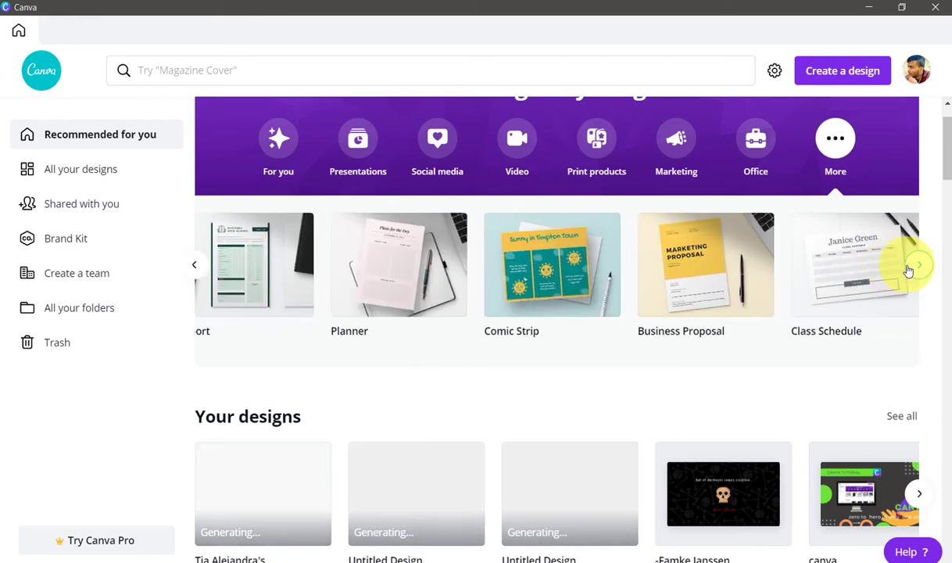
pyautogui.click(909, 270)
pyautogui.click(908, 270)
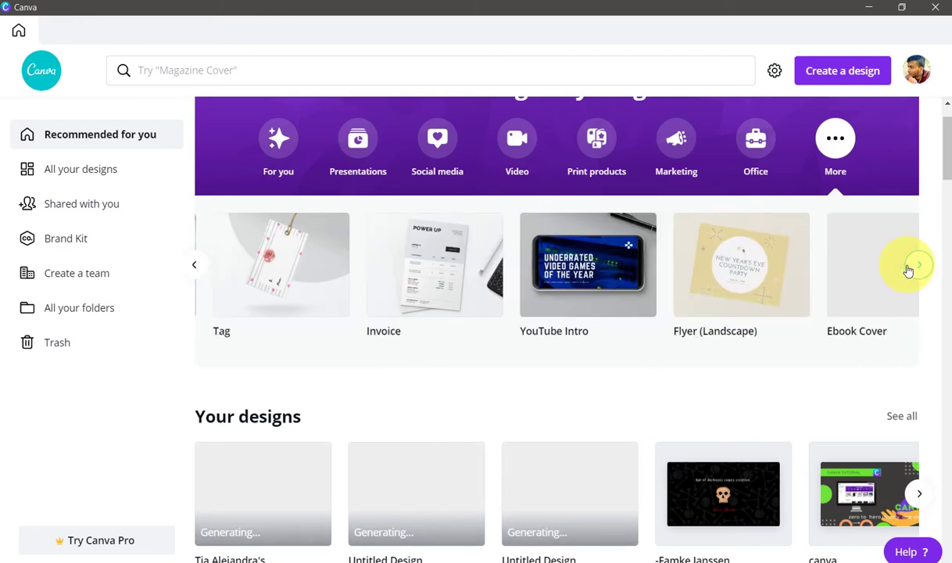
pyautogui.click(909, 270)
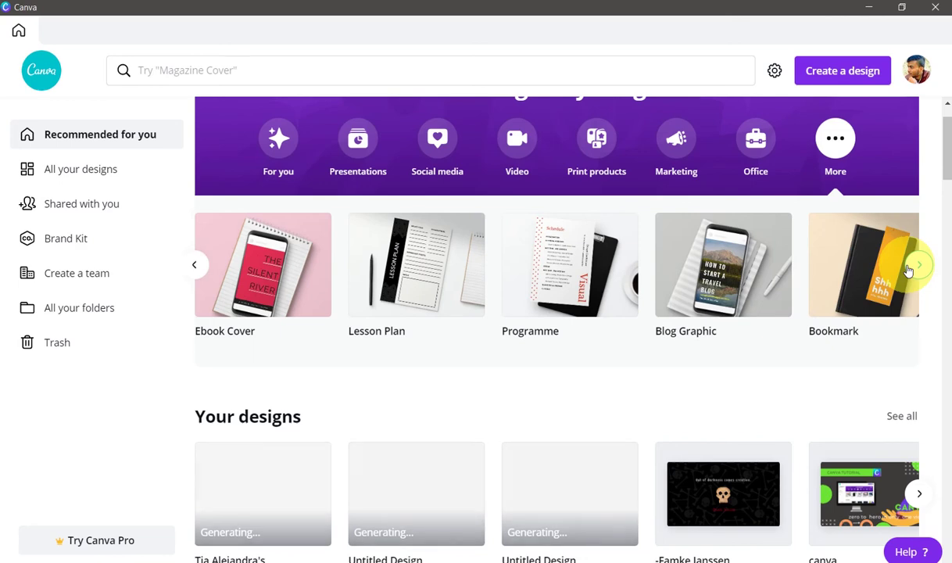
# Search the home page for "resu" and open the suggested Resume template collection
pyautogui.click(298, 69)
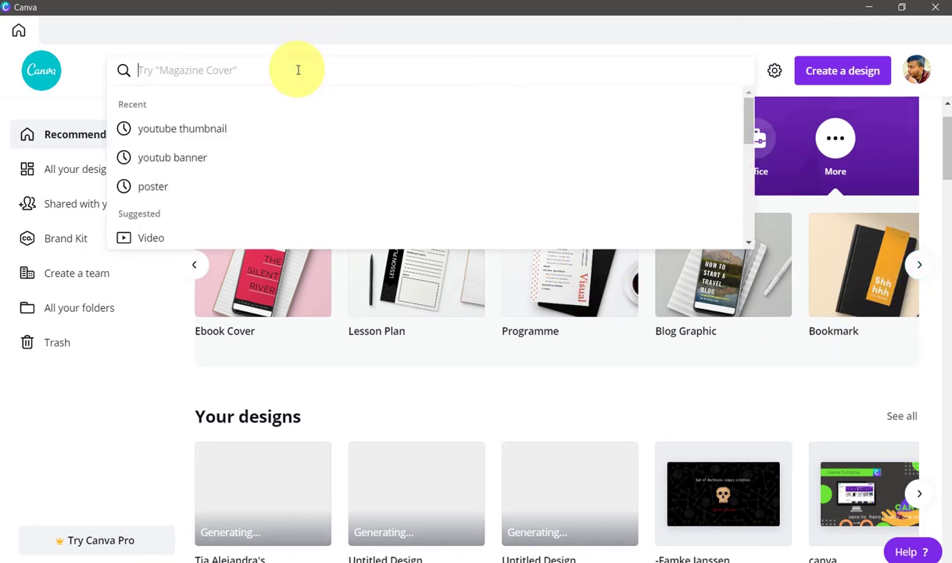
pyautogui.write('r')
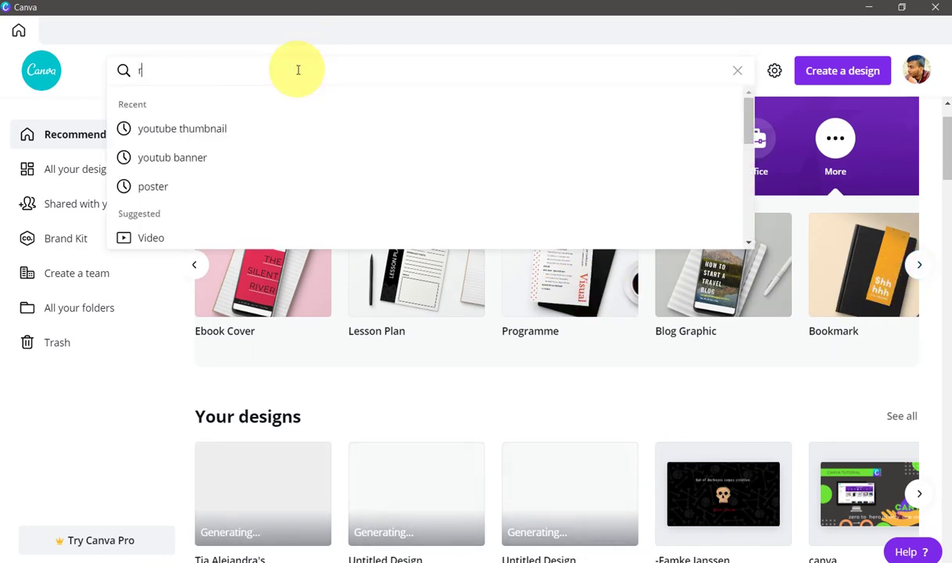
pyautogui.write('e')
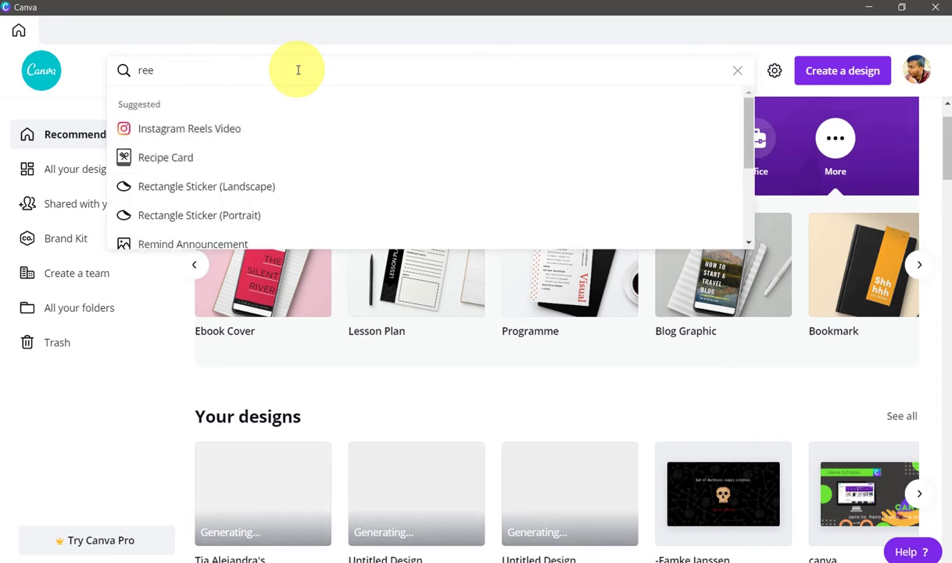
pyautogui.write('s')
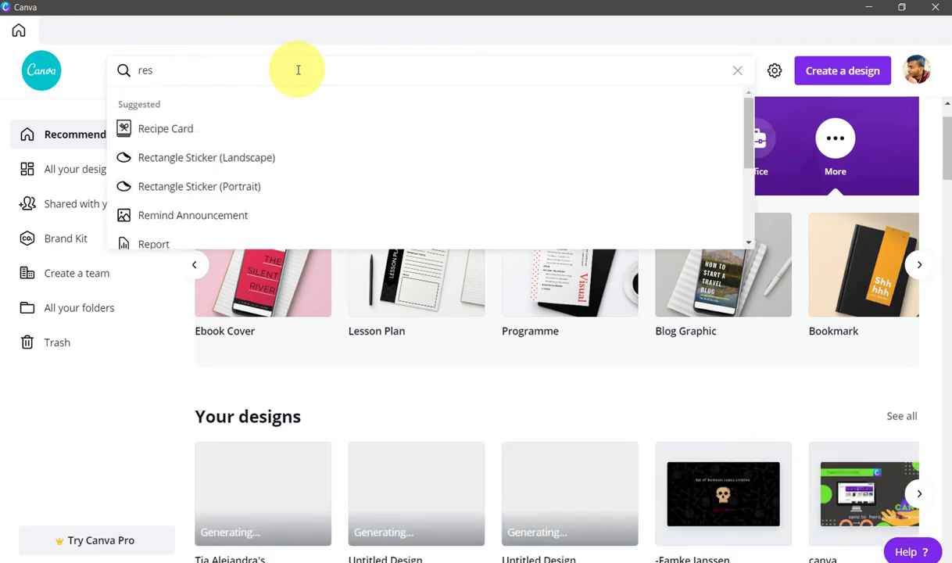
pyautogui.write('u')
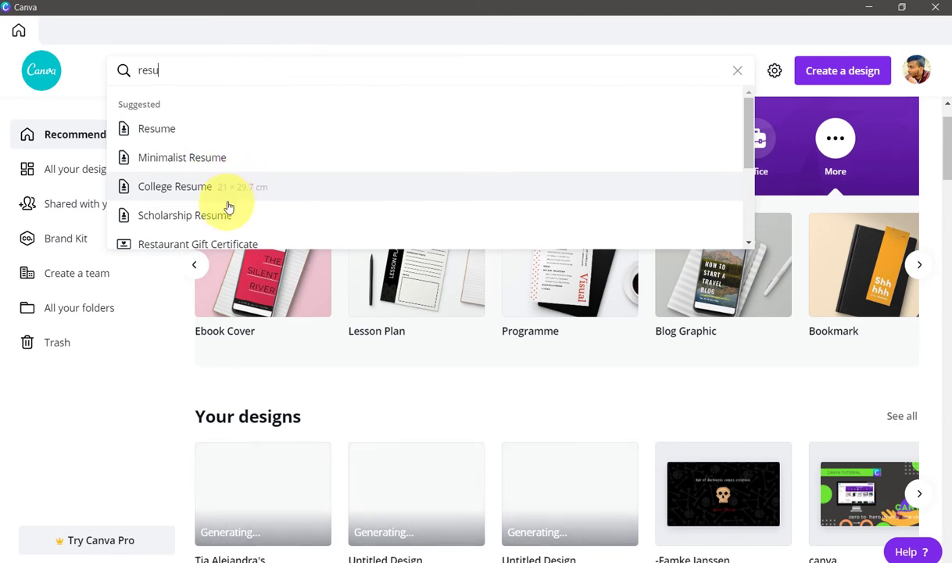
pyautogui.click(172, 131)
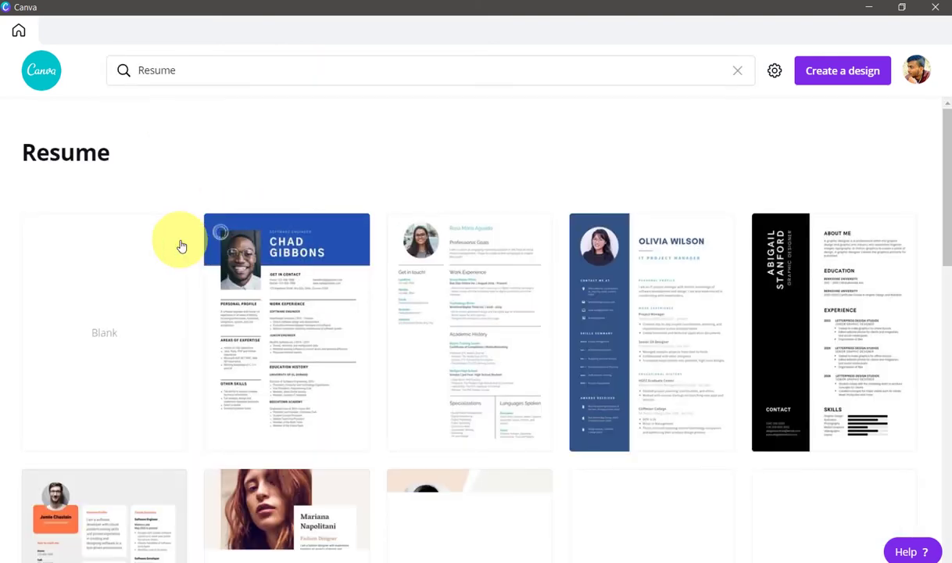
# Browse the resume templates and start a design from the Cream and Green Creative Resume for a graphic designer
pyautogui.scroll(-4, 448, 314)
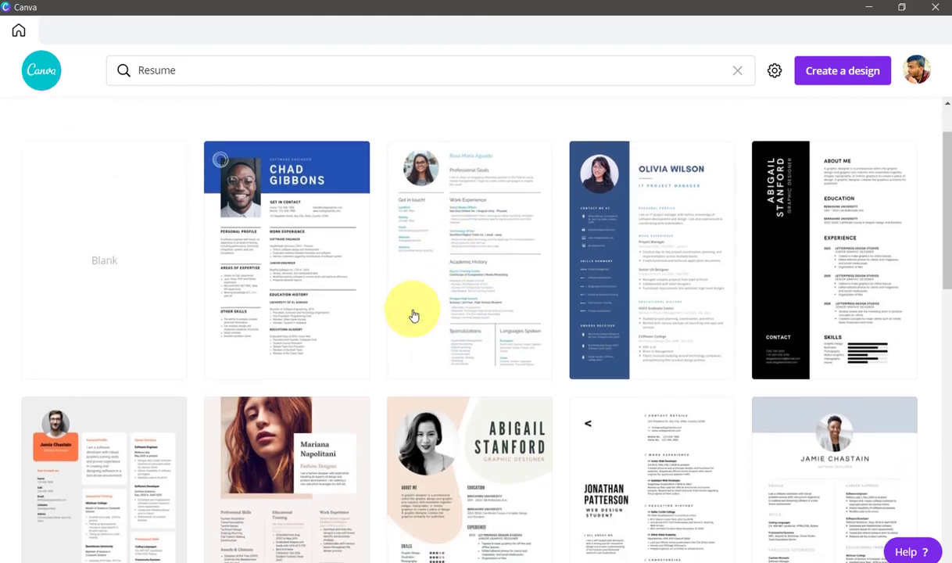
pyautogui.scroll(-7, 404, 325)
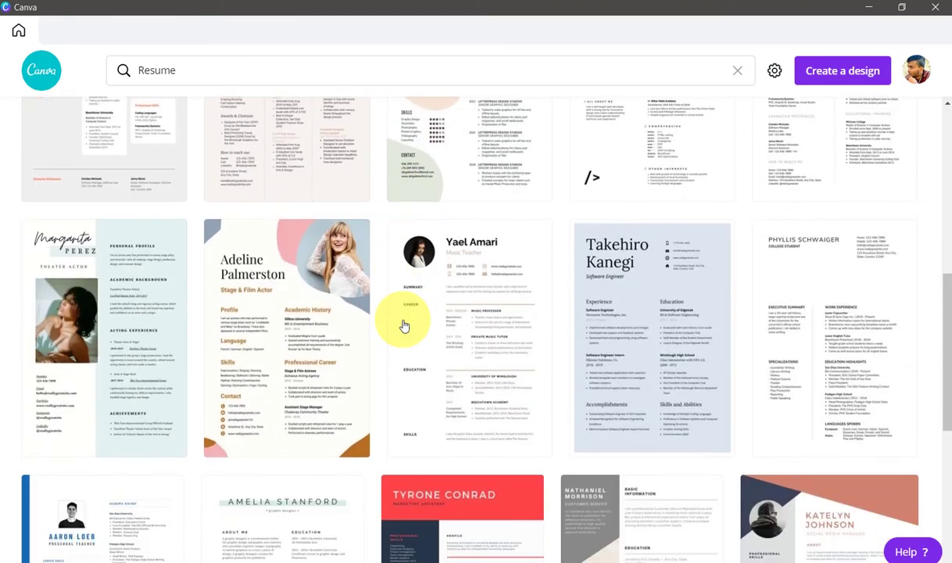
pyautogui.scroll(-6, 404, 332)
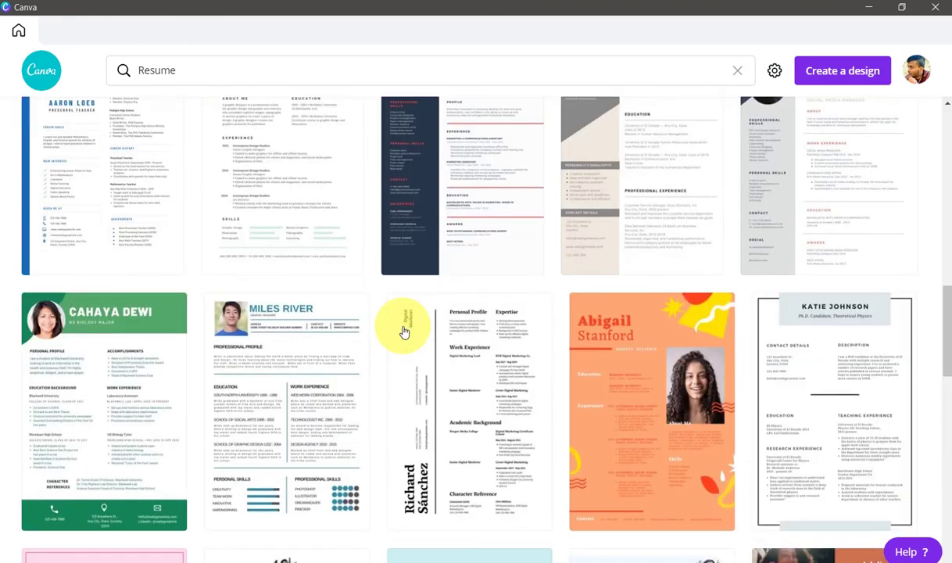
pyautogui.scroll(-8, 404, 332)
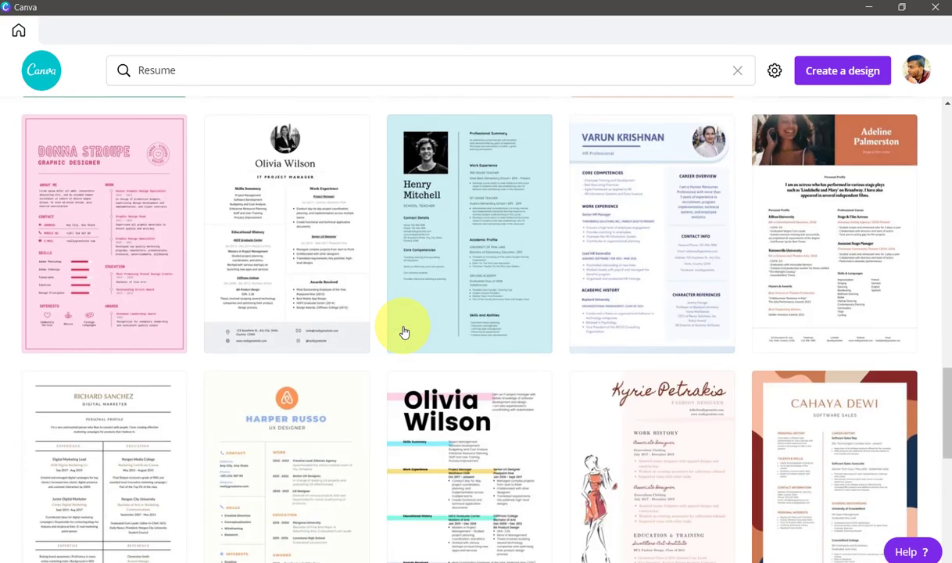
pyautogui.scroll(-8, 404, 333)
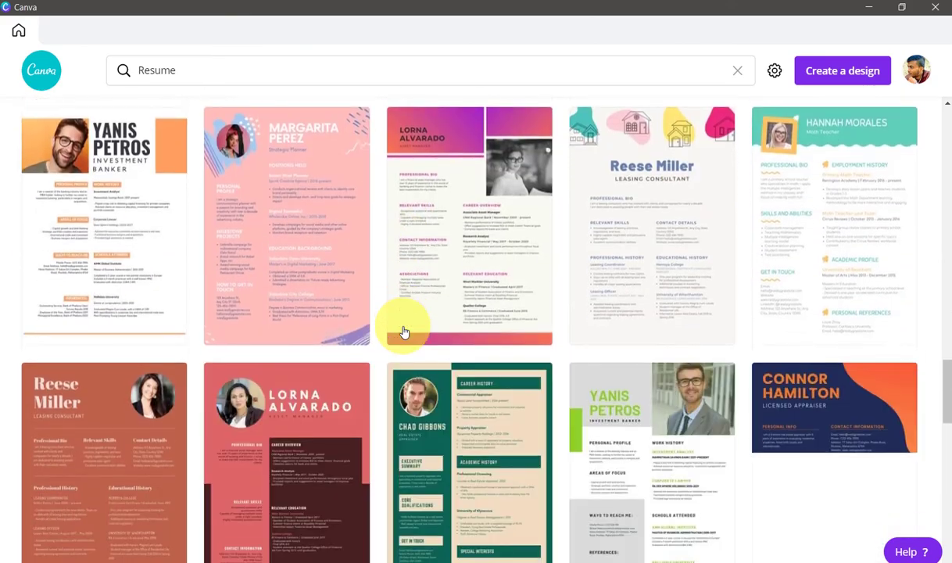
pyautogui.scroll(-4, 405, 332)
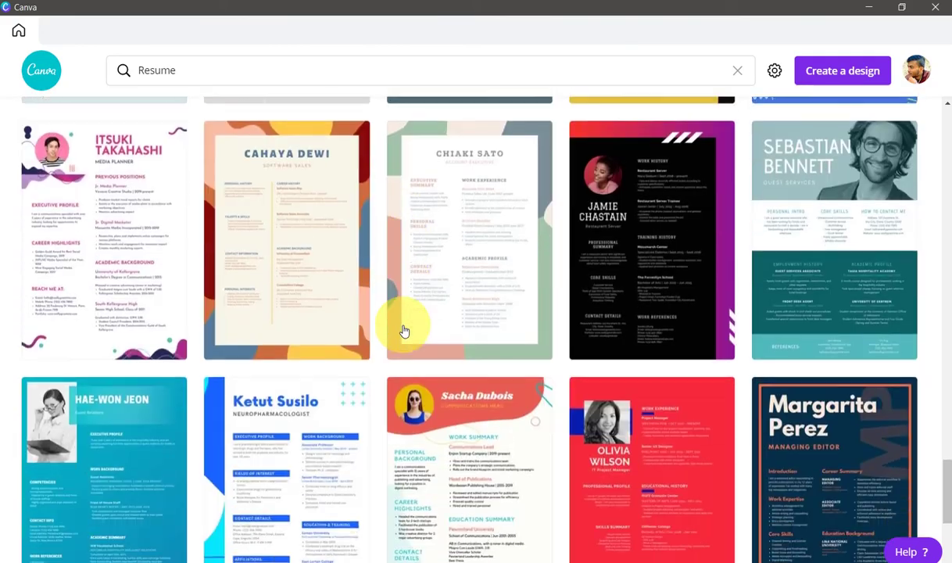
pyautogui.scroll(6, 404, 332)
pyautogui.scroll(12, 404, 333)
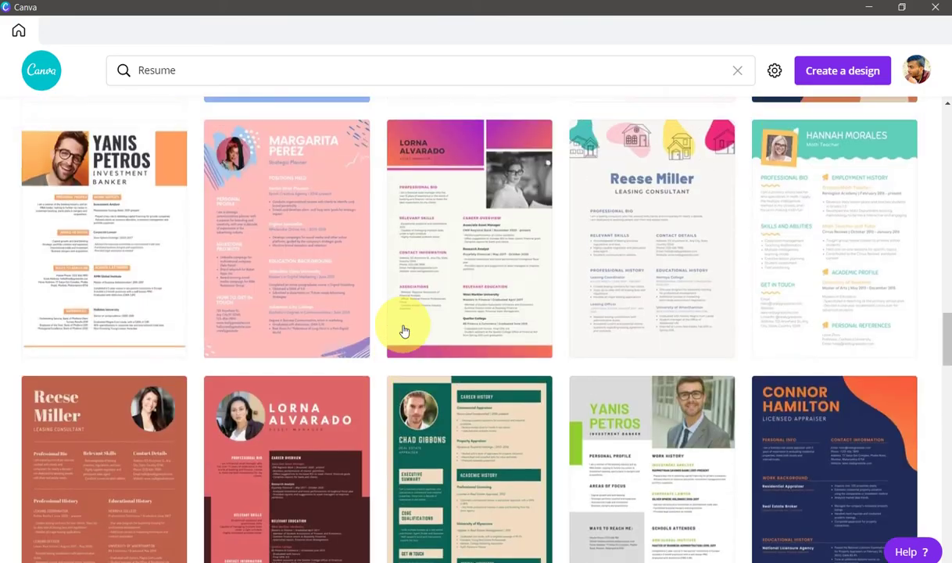
pyautogui.scroll(10, 404, 332)
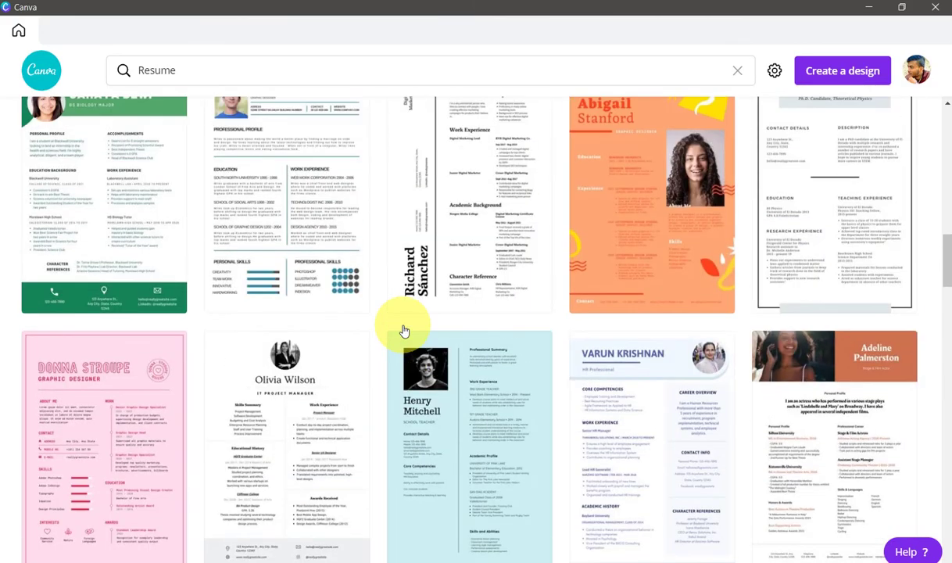
pyautogui.scroll(2, 405, 327)
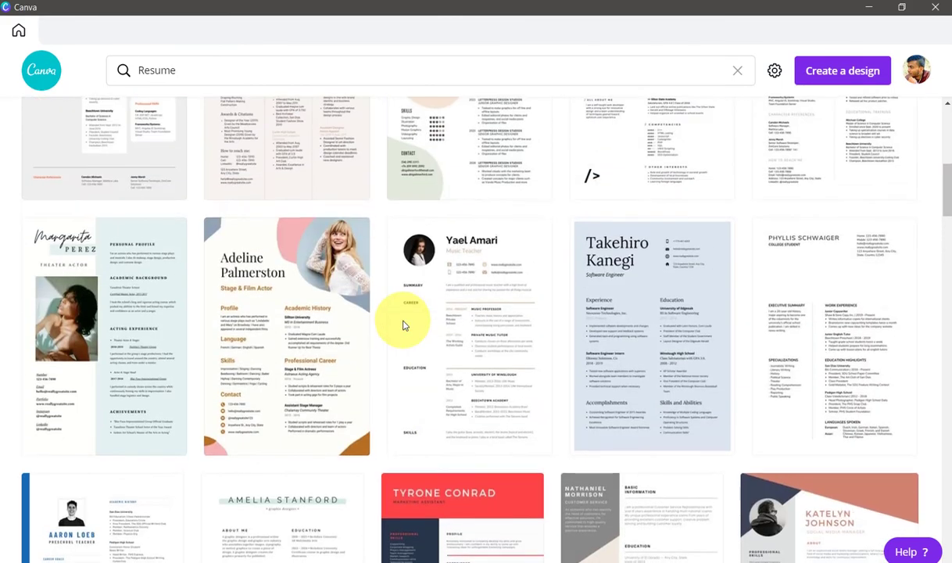
pyautogui.scroll(7, 404, 326)
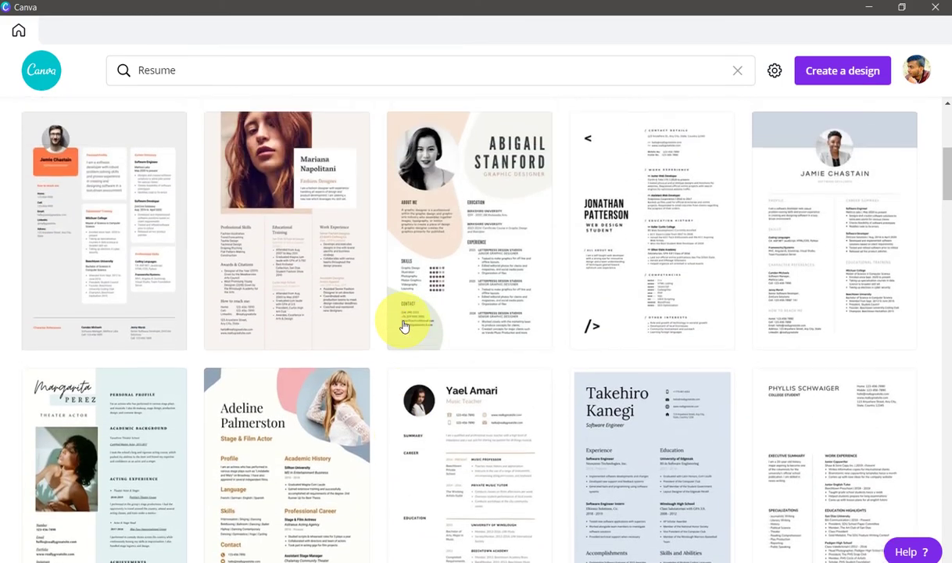
pyautogui.scroll(-5, 391, 325)
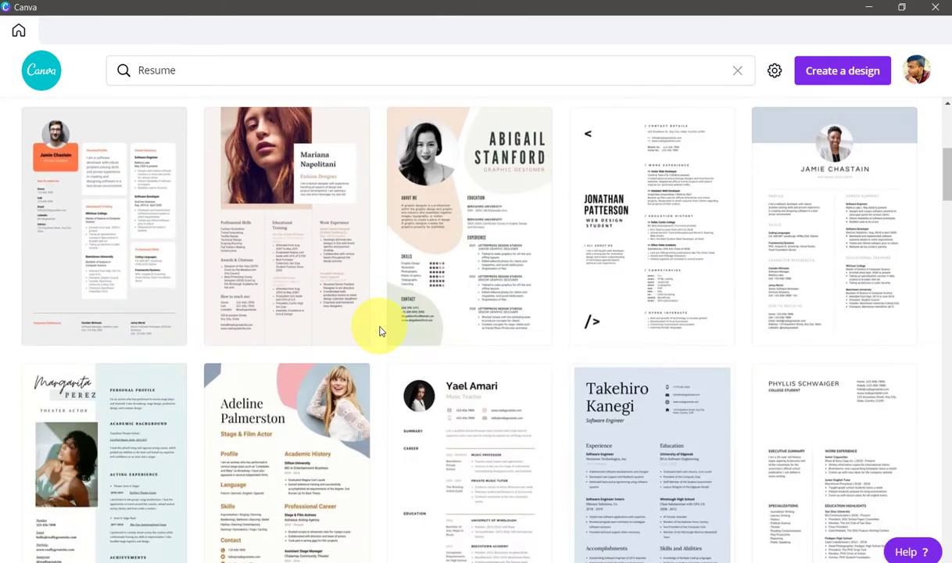
pyautogui.click(486, 282)
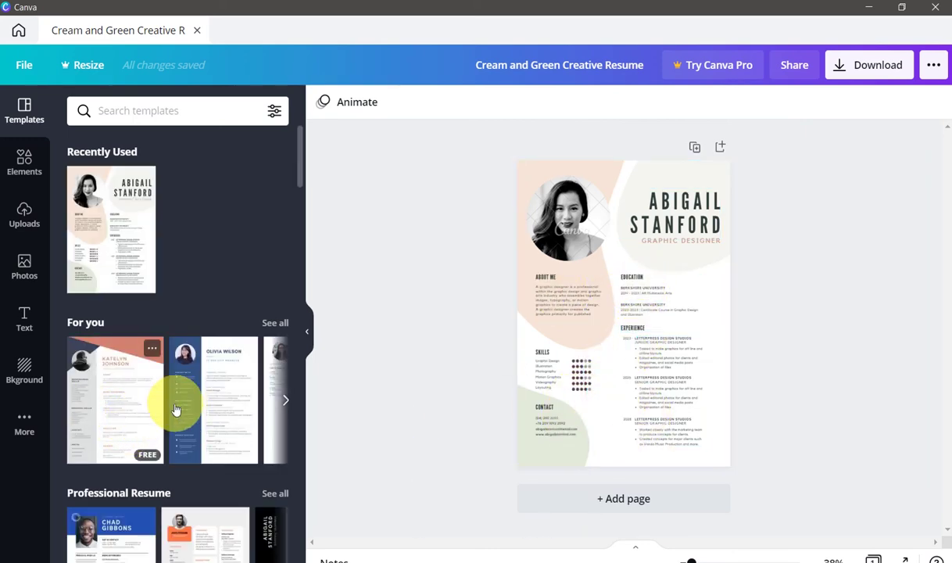
# Look through the other resume template categories, select the resume's large name heading and browse the available fonts
pyautogui.scroll(-5, 182, 410)
pyautogui.scroll(-1, 235, 402)
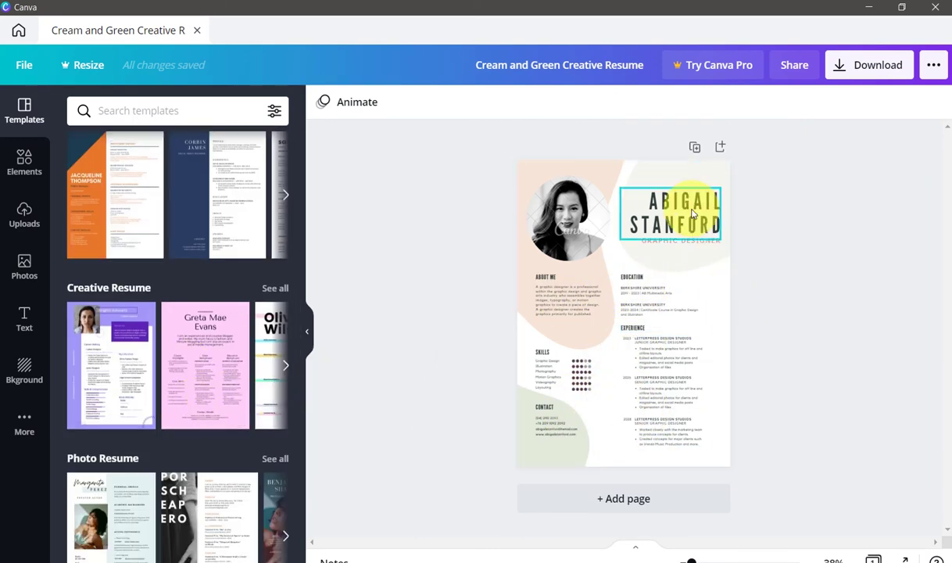
pyautogui.click(664, 241)
pyautogui.click(662, 235)
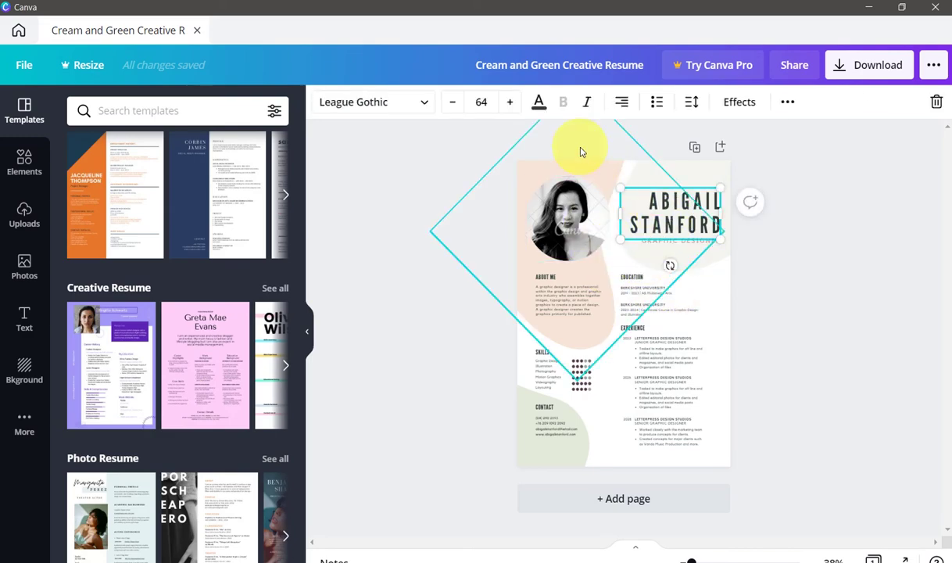
pyautogui.click(425, 104)
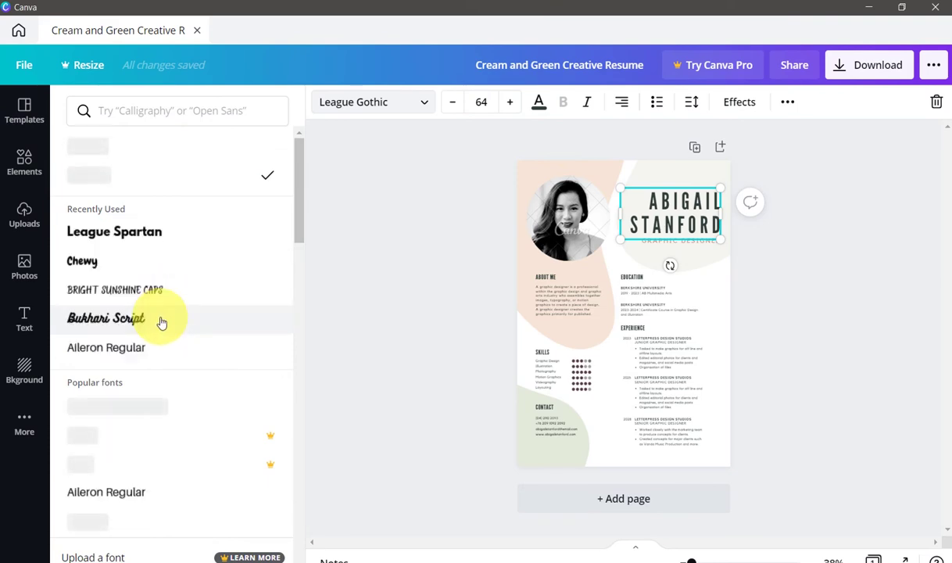
pyautogui.scroll(-4, 231, 313)
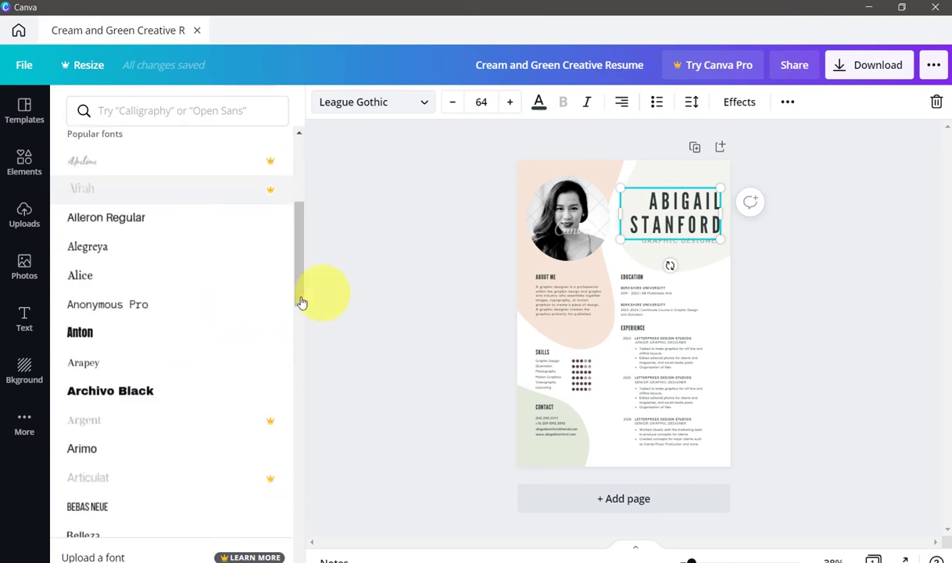
# Try font size 63 on the name heading, return it to 64, and view the text colour choices
pyautogui.click(453, 101)
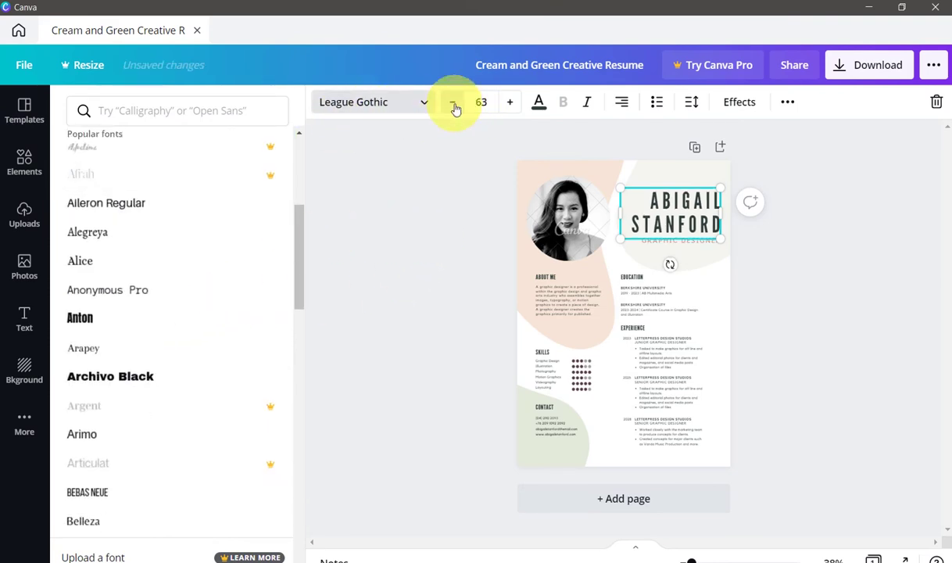
pyautogui.click(510, 103)
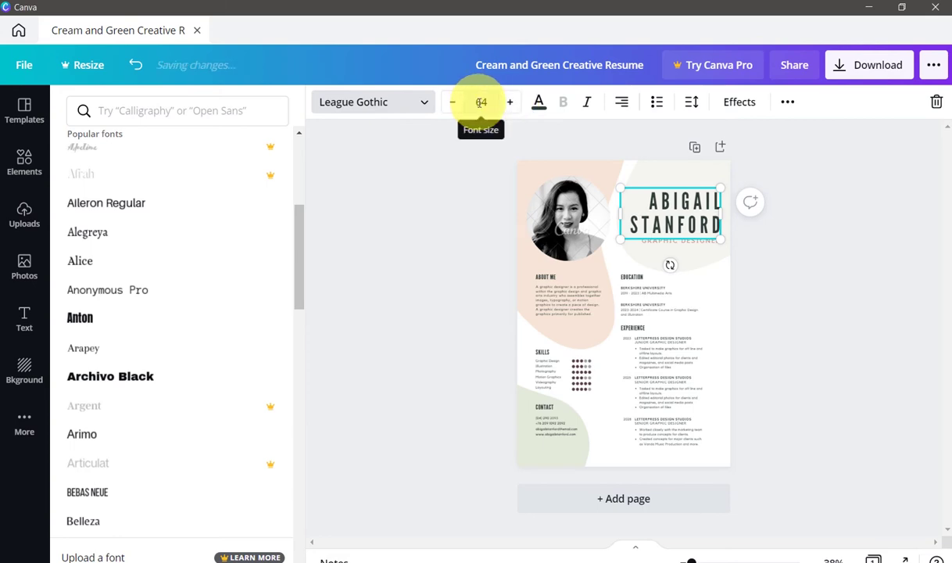
pyautogui.click(538, 102)
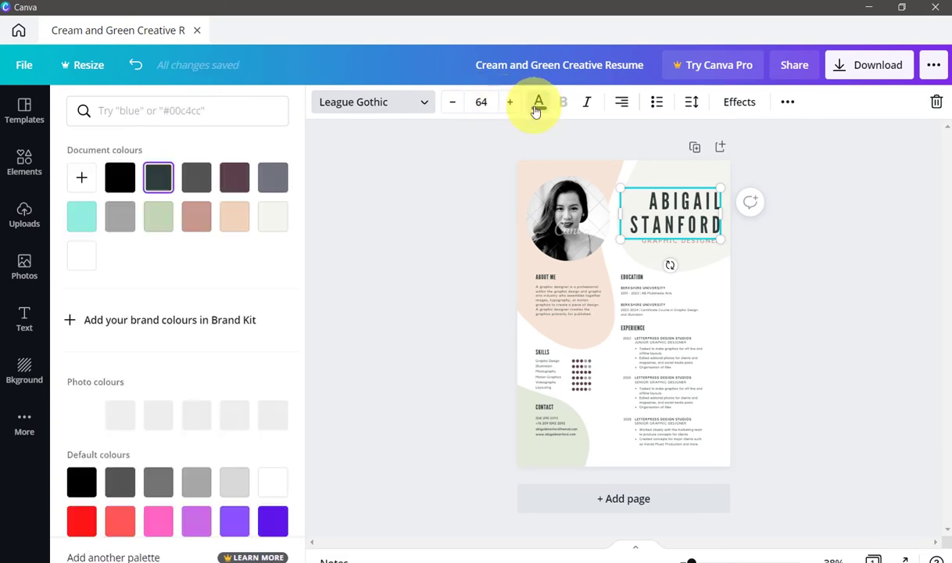
pyautogui.click(366, 231)
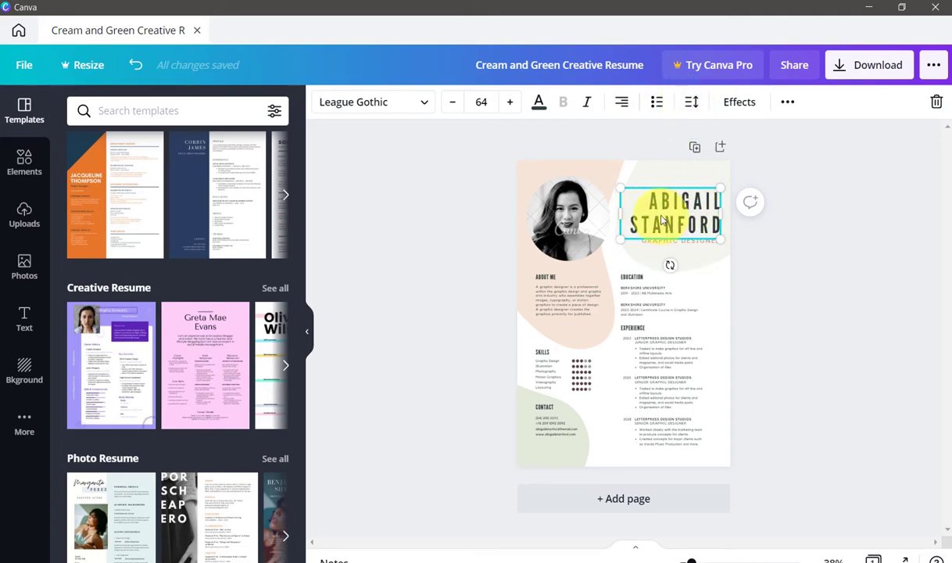
# Show the name heading's text effects and extra formatting options, and delete the heading from the resume
pyautogui.click(747, 111)
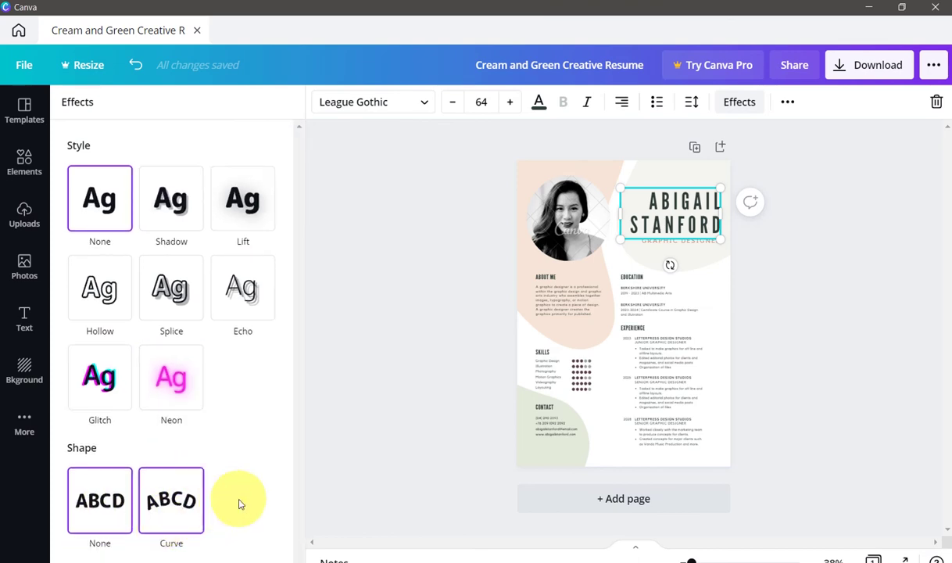
pyautogui.click(788, 108)
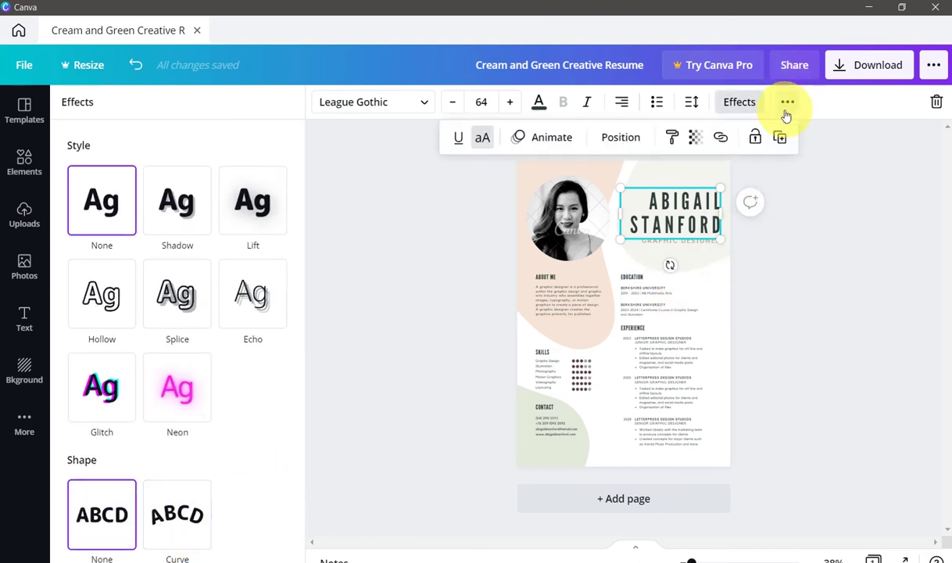
pyautogui.click(482, 140)
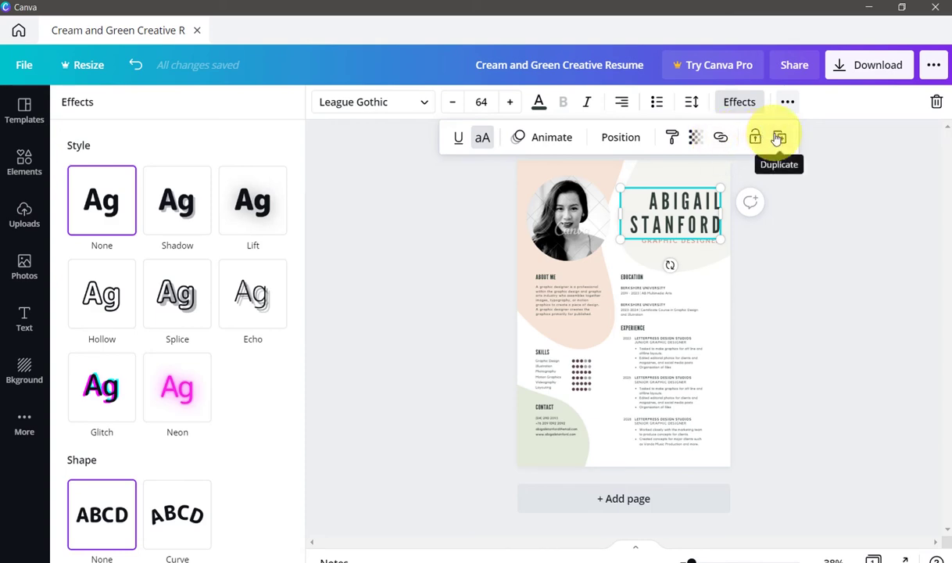
pyautogui.click(937, 104)
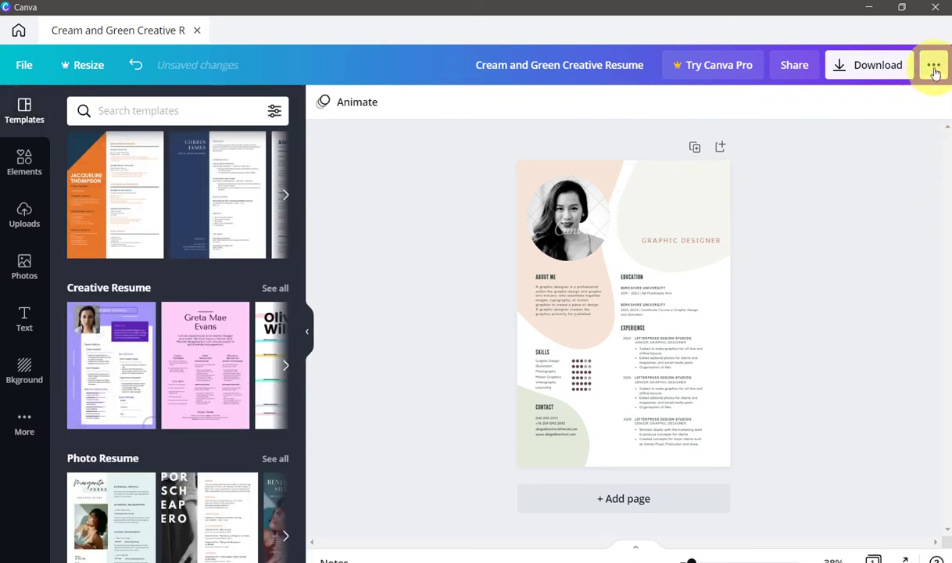
# Review the resume's publishing and sharing options, including the full share list and the Website publishing settings
pyautogui.click(935, 69)
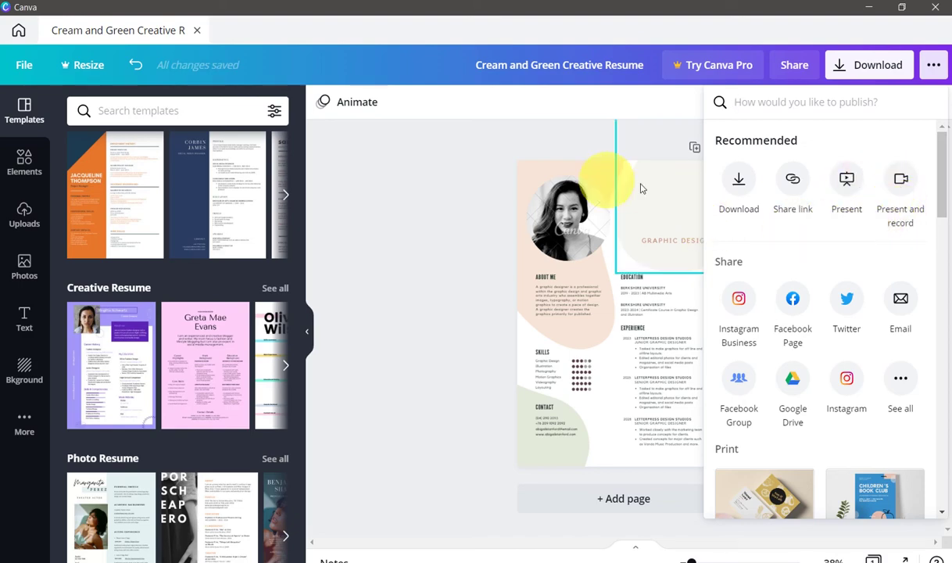
pyautogui.moveTo(941, 206); pyautogui.dragTo(943, 240)
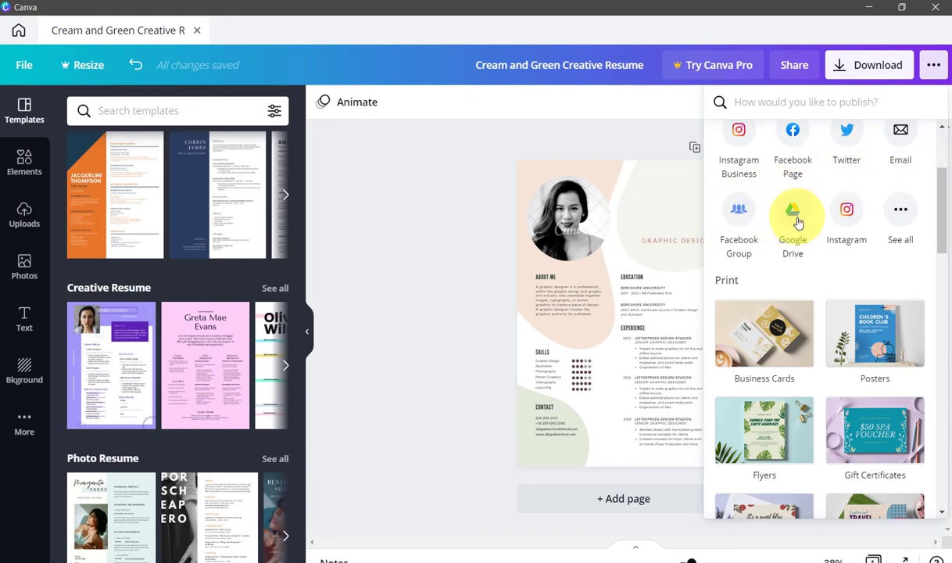
pyautogui.click(899, 209)
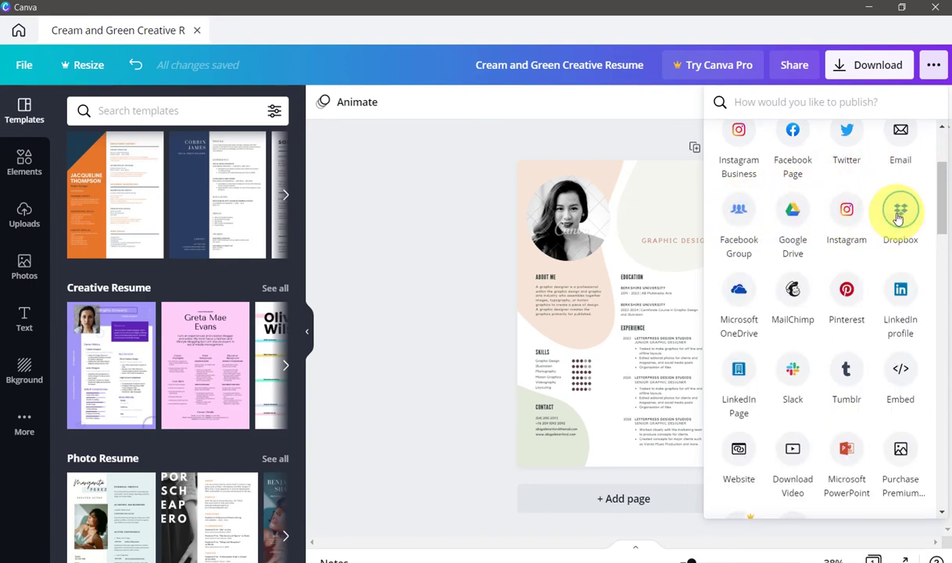
pyautogui.scroll(-2, 782, 305)
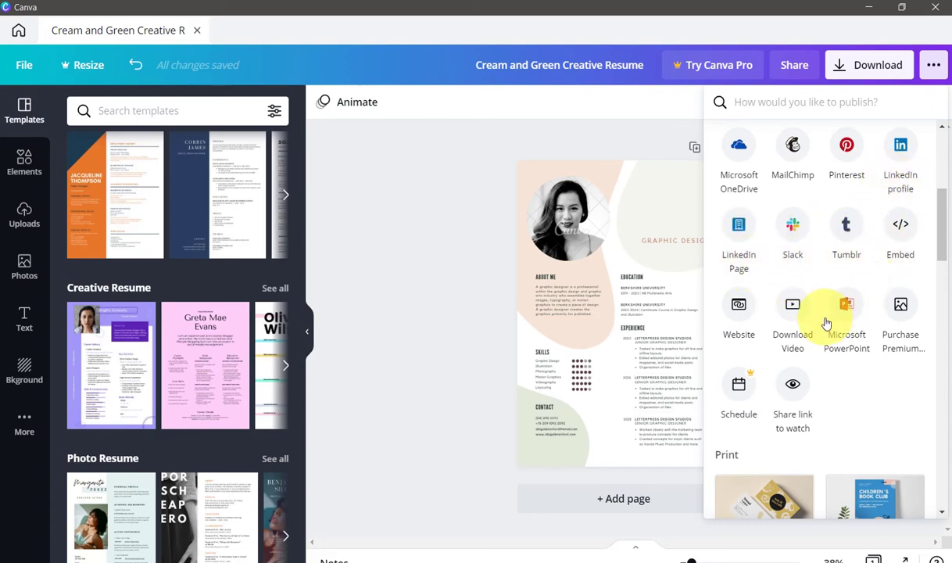
pyautogui.click(739, 310)
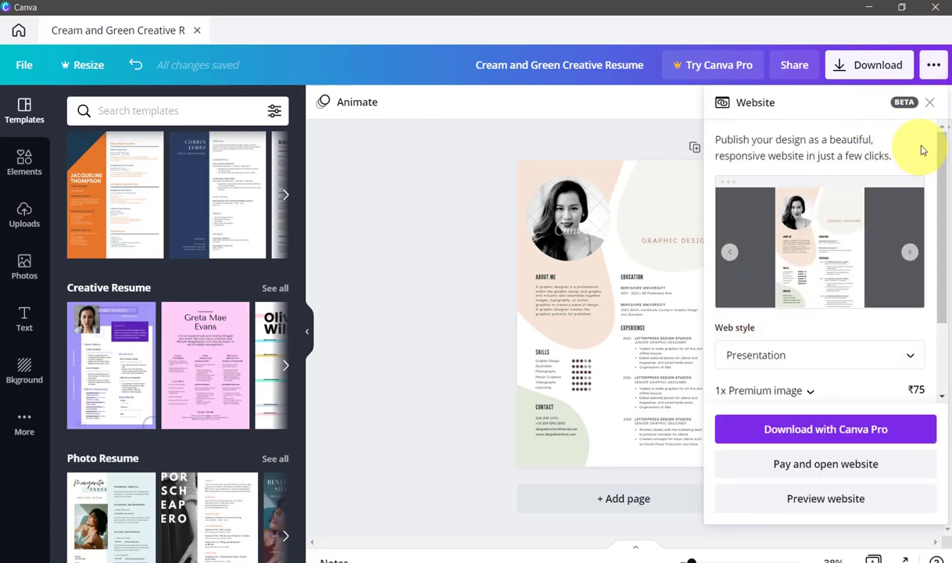
pyautogui.click(929, 102)
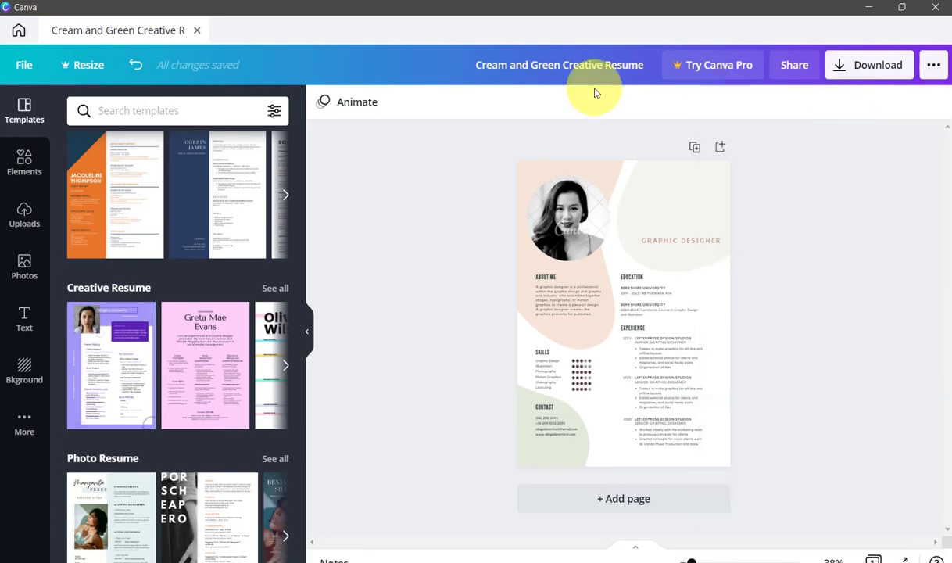
# Close the resume design and create a new blank Website design
pyautogui.click(197, 30)
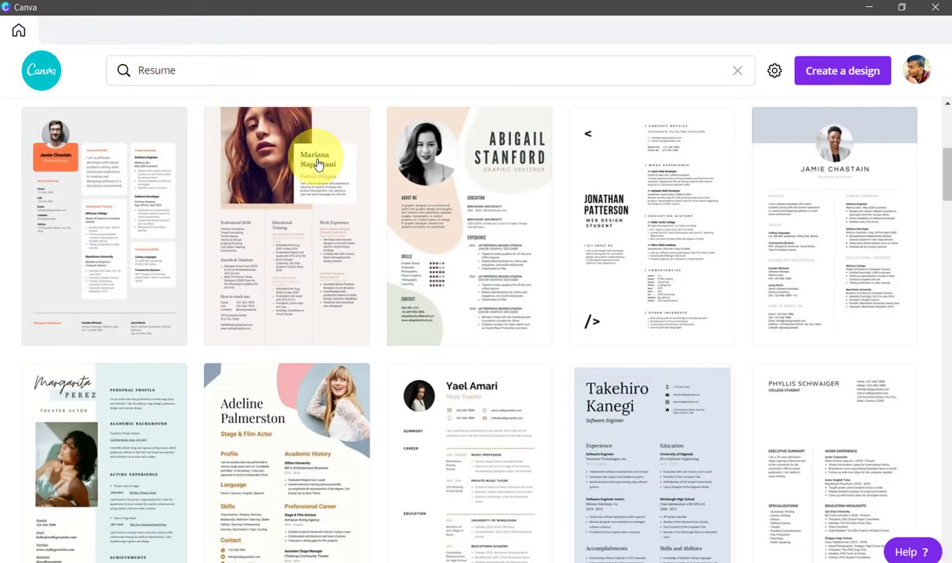
pyautogui.click(819, 73)
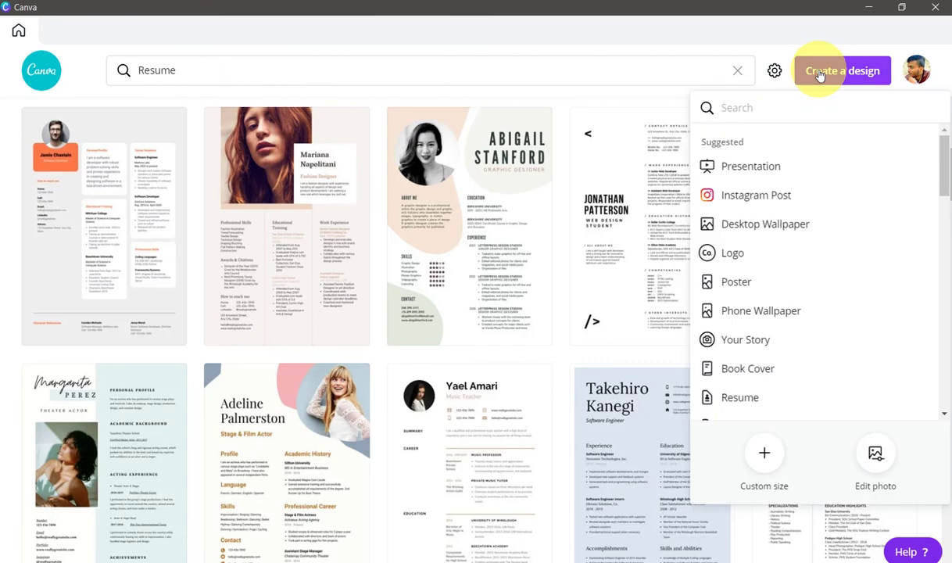
pyautogui.scroll(-1, 792, 258)
pyautogui.scroll(-3, 794, 259)
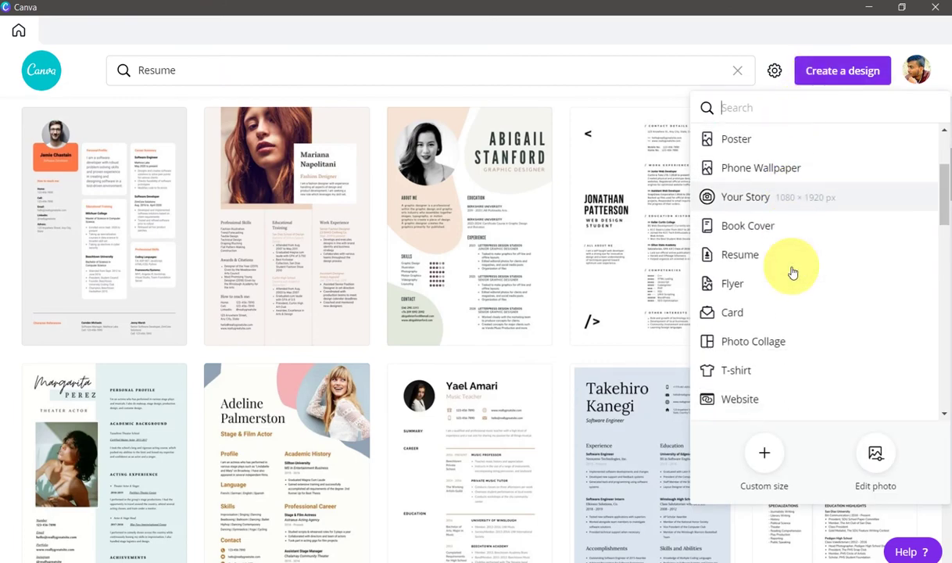
pyautogui.click(764, 323)
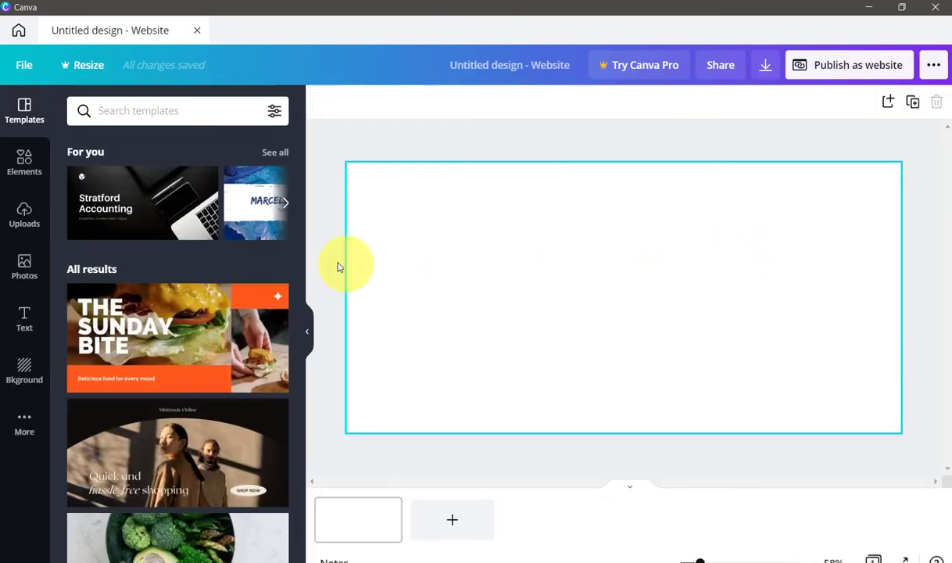
# Browse the website templates and apply all 5 pages of the Black Flat & Minimalist Accounting Business Website template
pyautogui.scroll(-5, 219, 268)
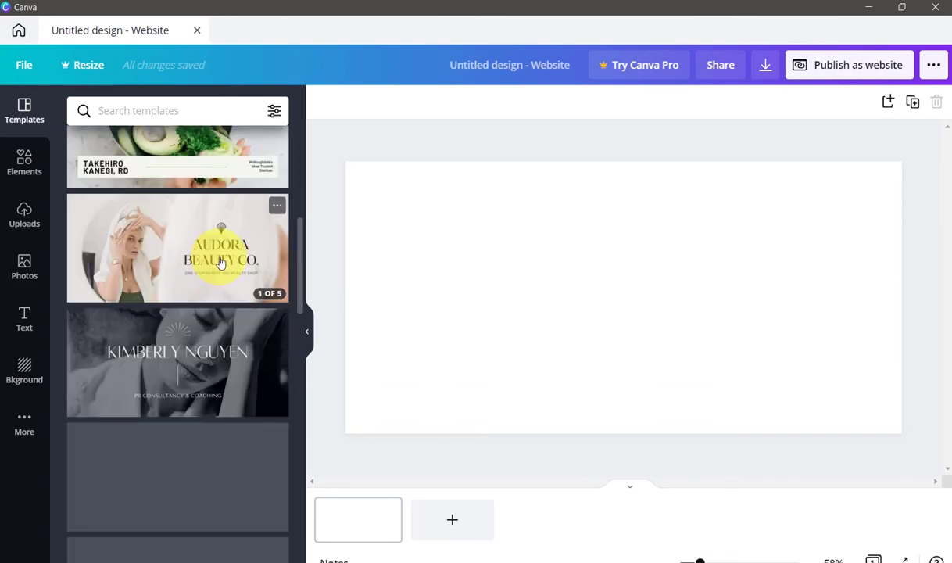
pyautogui.scroll(6, 225, 258)
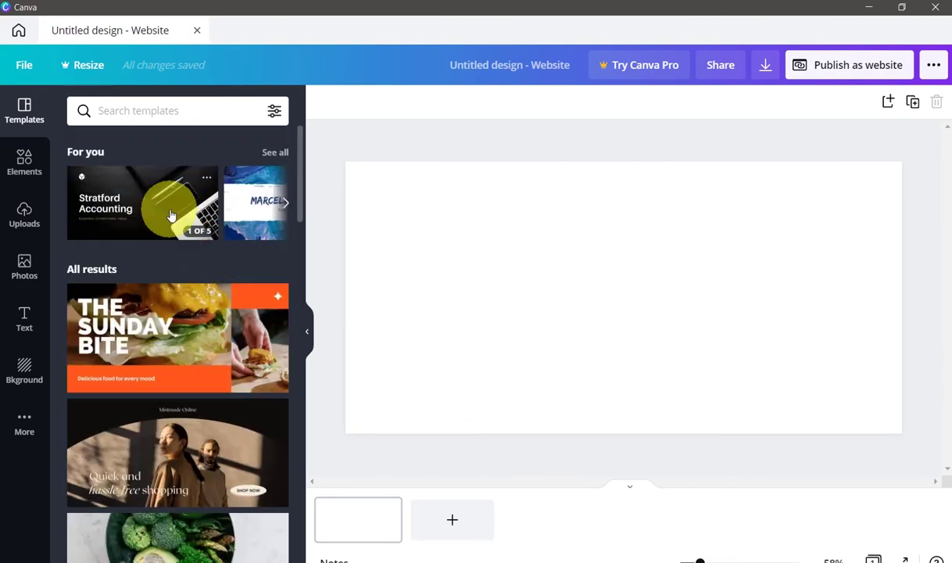
pyautogui.click(161, 209)
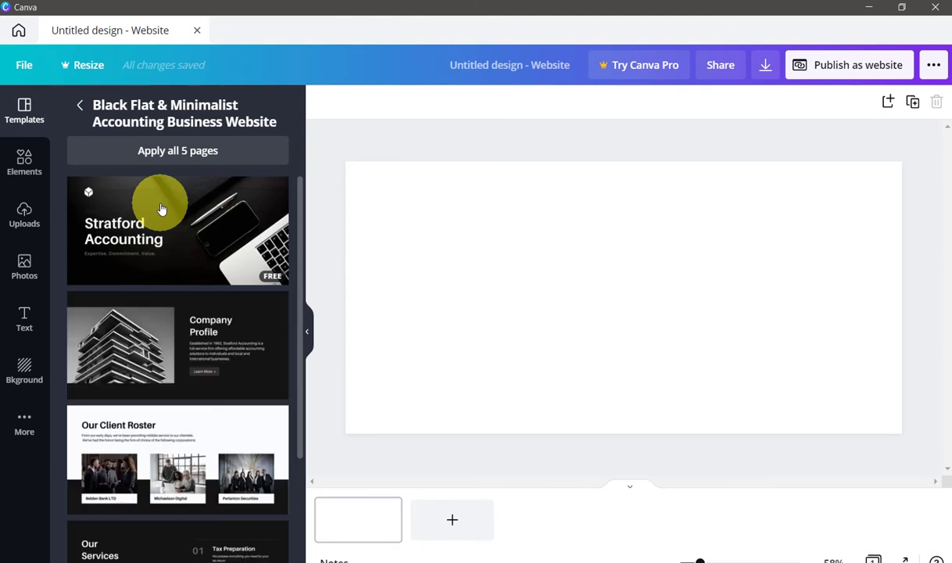
pyautogui.scroll(-2, 186, 230)
pyautogui.scroll(3, 187, 233)
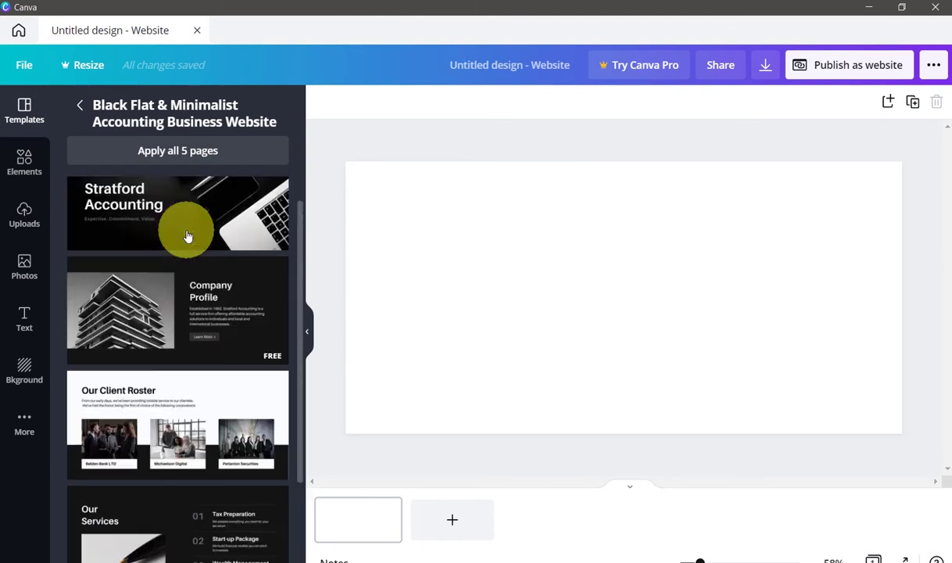
pyautogui.click(193, 156)
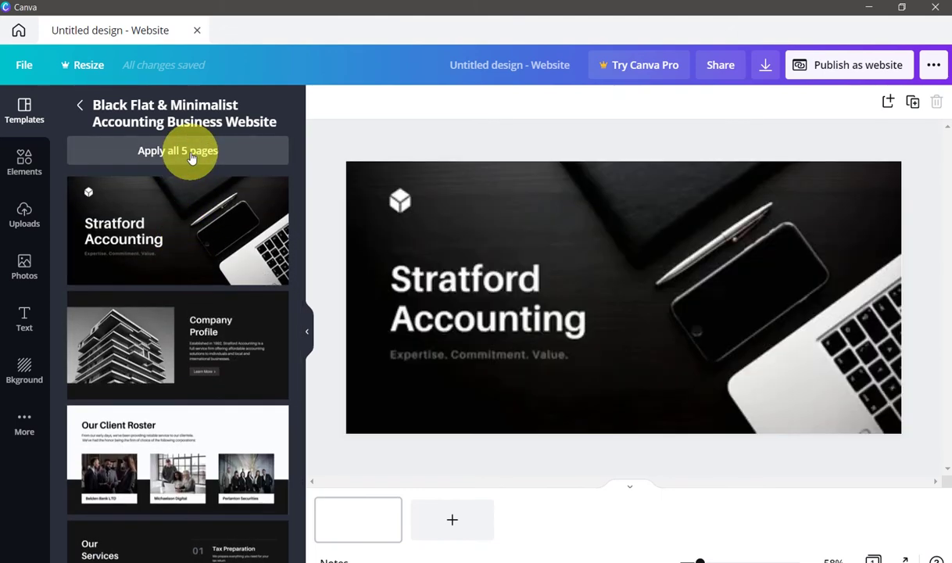
# Delete the word "Stratford" from the heading on the website's first page
pyautogui.click(797, 246)
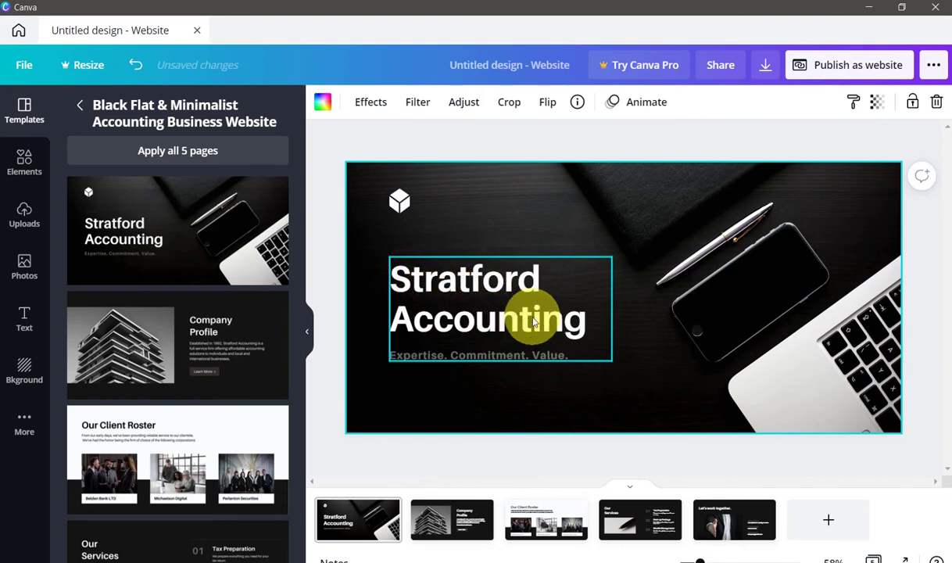
pyautogui.doubleClick(536, 278)
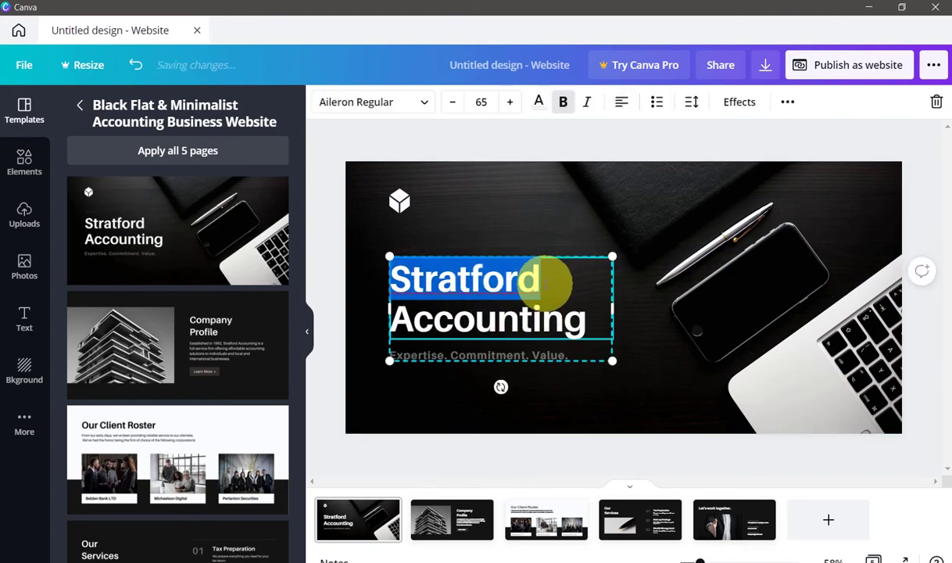
pyautogui.press('BackSpace')
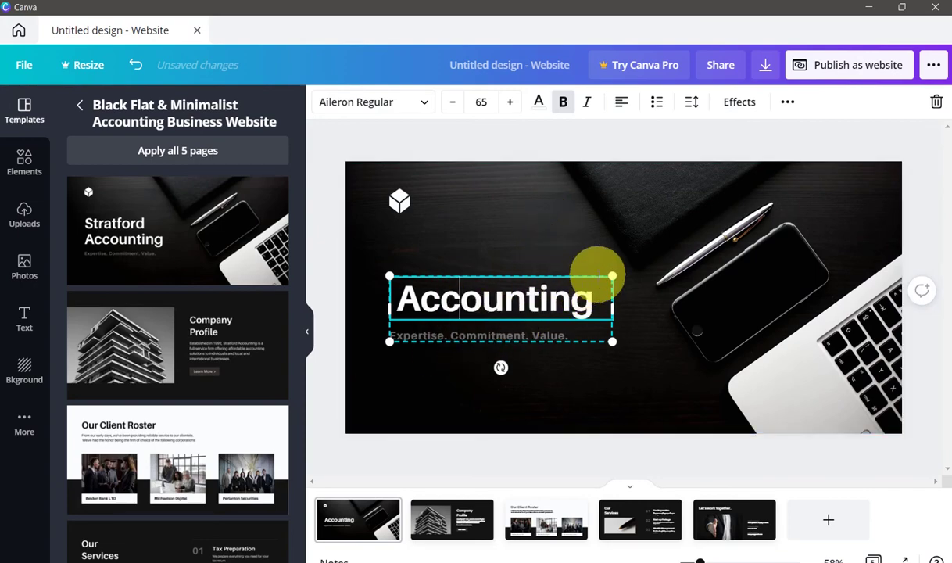
pyautogui.click(655, 379)
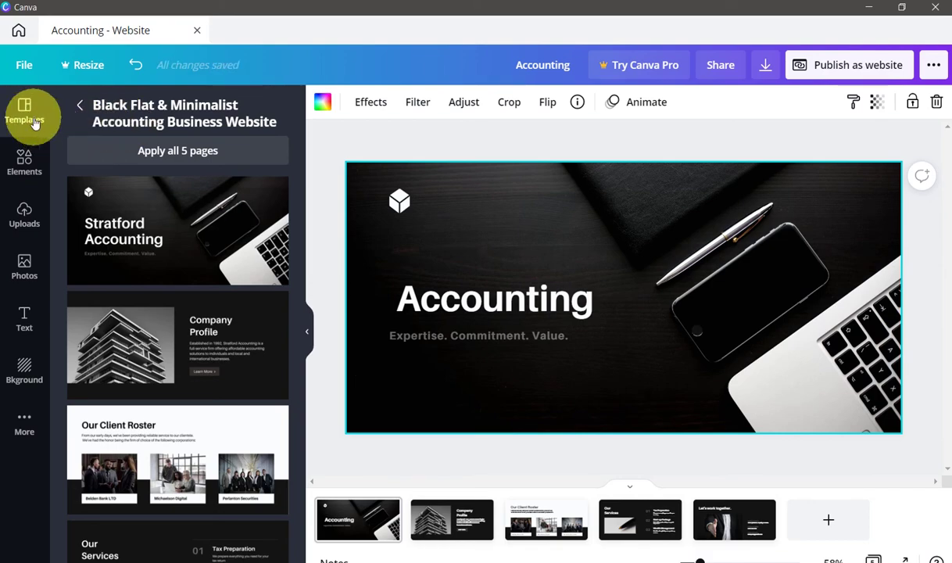
# Look through the suggested element keywords and the full collection of recently used elements
pyautogui.click(23, 172)
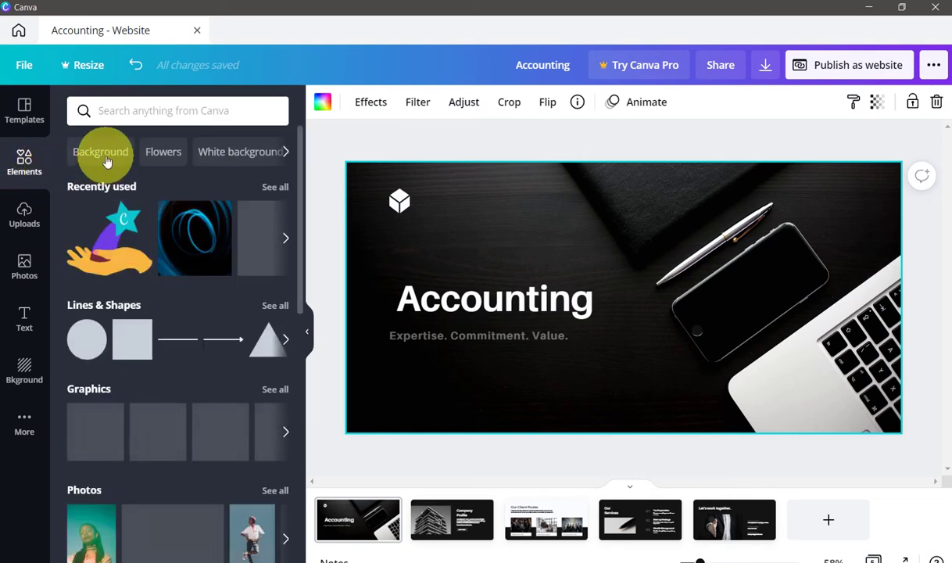
pyautogui.click(286, 154)
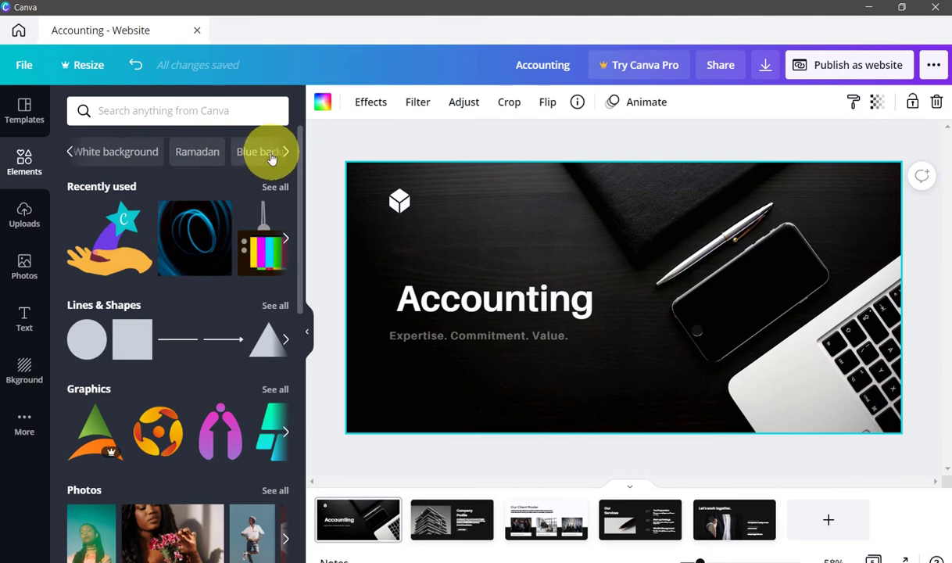
pyautogui.click(284, 153)
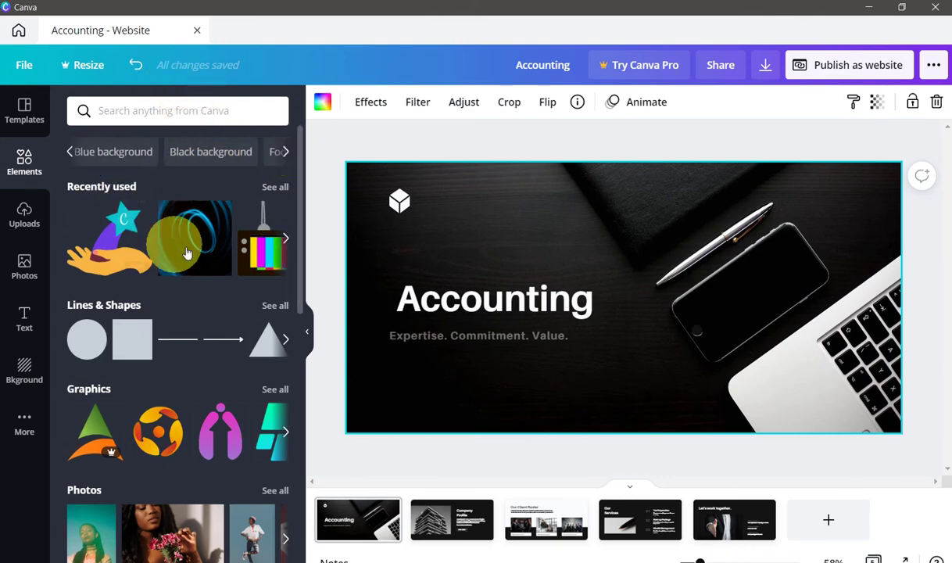
pyautogui.click(275, 188)
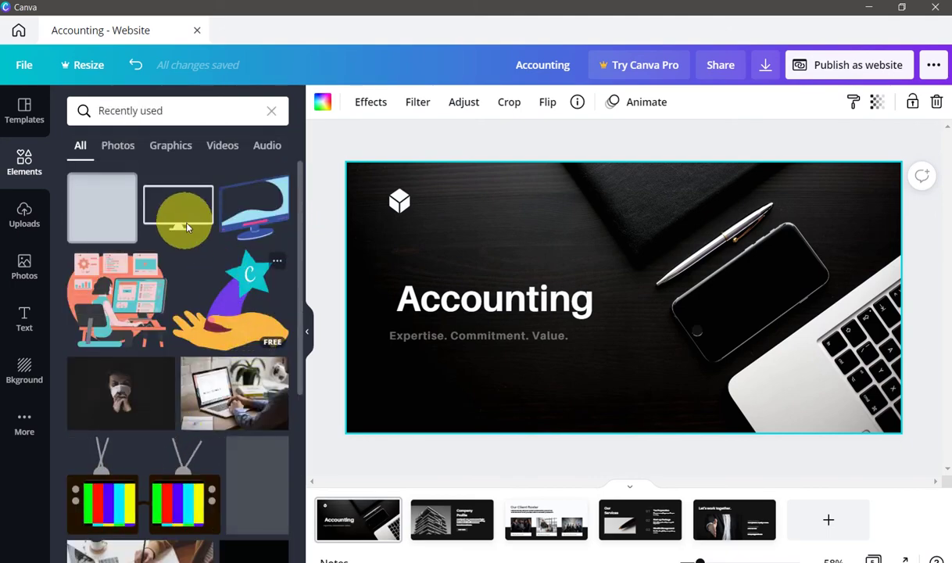
pyautogui.click(272, 110)
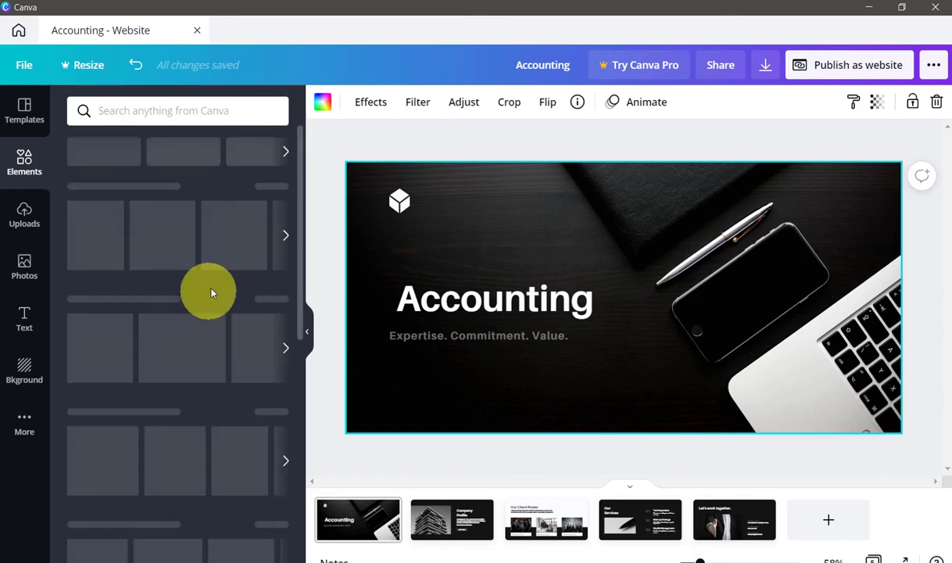
# Browse the lines and shapes and view the details of the Rectangle with Folded Corner and Drop Shadow
pyautogui.scroll(-2, 107, 319)
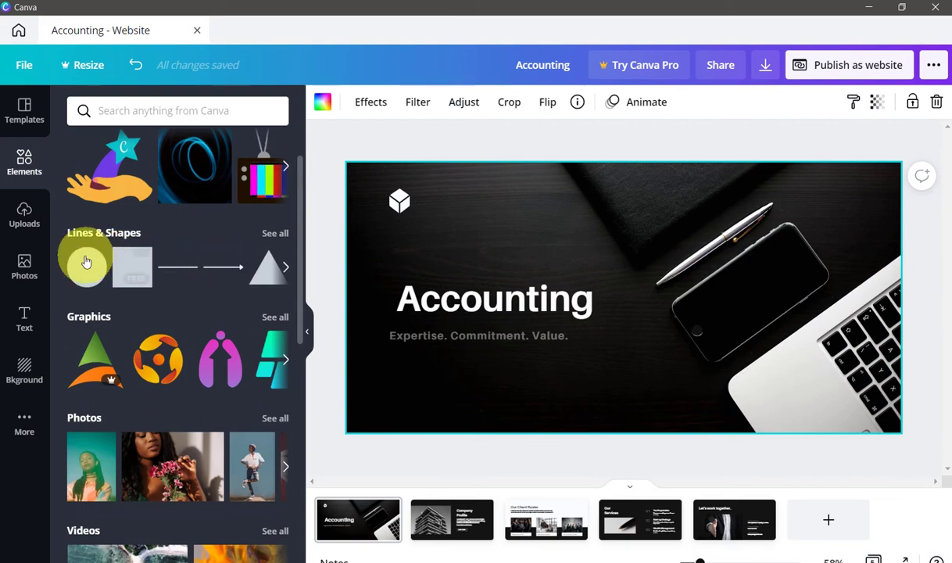
pyautogui.click(285, 267)
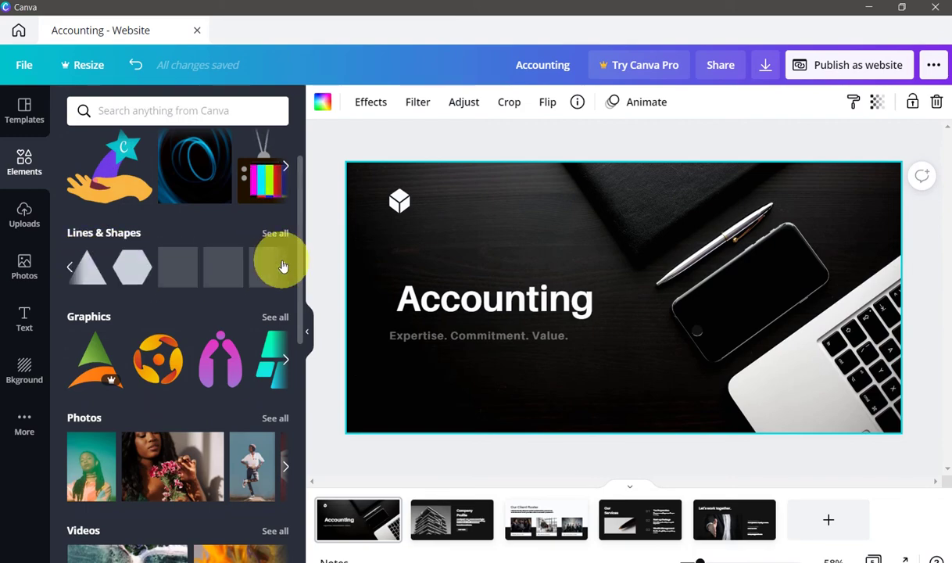
pyautogui.click(284, 268)
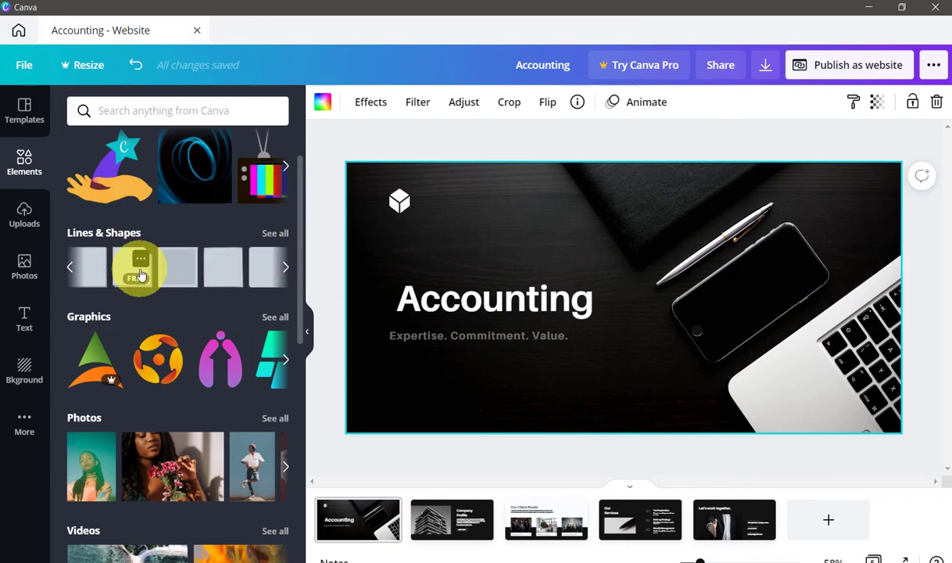
pyautogui.click(140, 260)
pyautogui.click(615, 343)
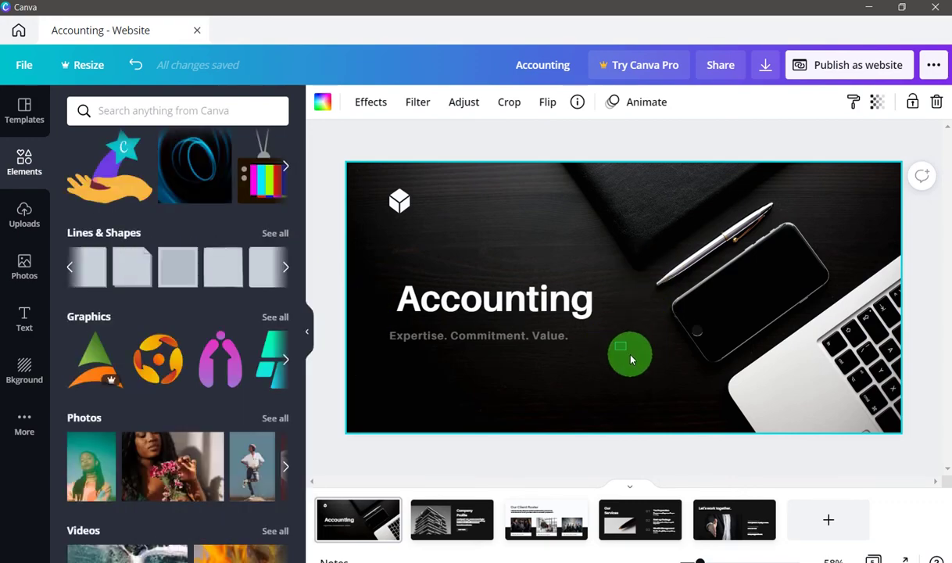
pyautogui.press('Escape')
pyautogui.click(140, 258)
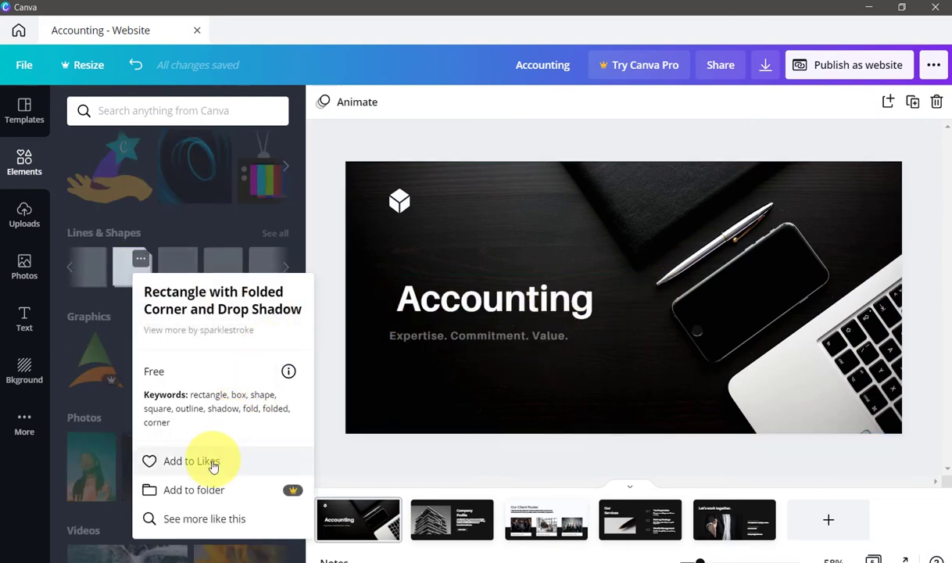
pyautogui.click(395, 394)
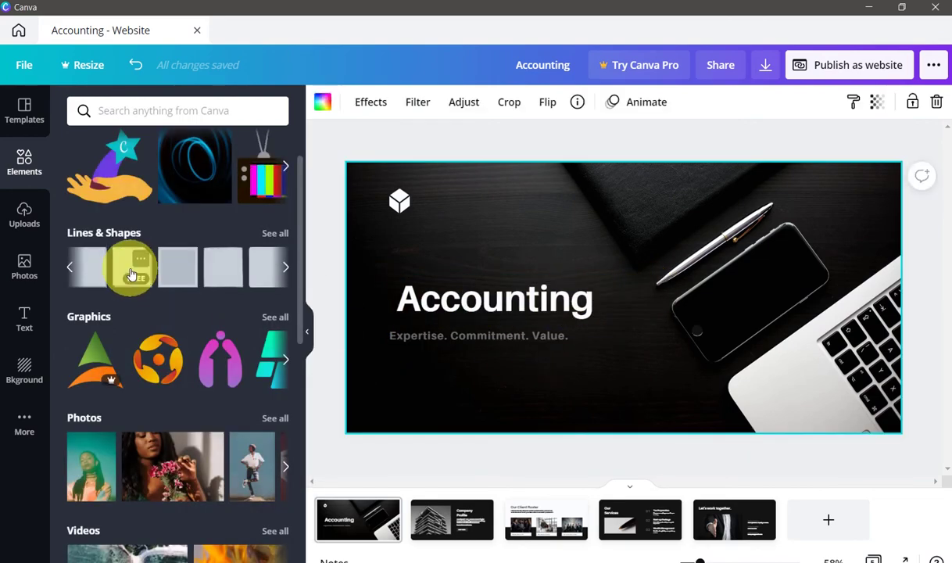
# Add the folded-corner rectangle to the first page, shrink it and place it over the start of the Accounting heading
pyautogui.moveTo(131, 274); pyautogui.dragTo(553, 364)
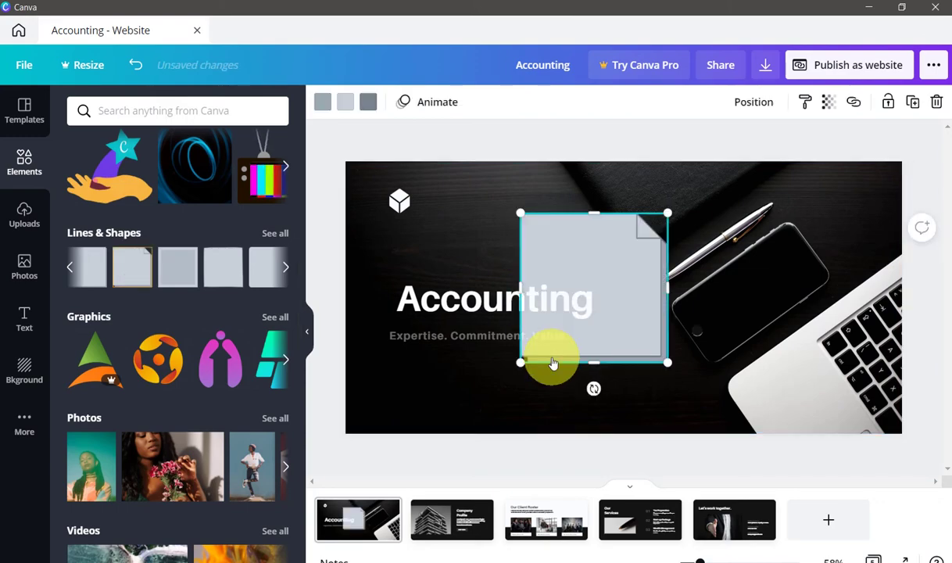
pyautogui.moveTo(647, 278); pyautogui.dragTo(632, 274)
pyautogui.moveTo(525, 217); pyautogui.dragTo(661, 309)
pyautogui.moveTo(685, 350); pyautogui.dragTo(399, 305)
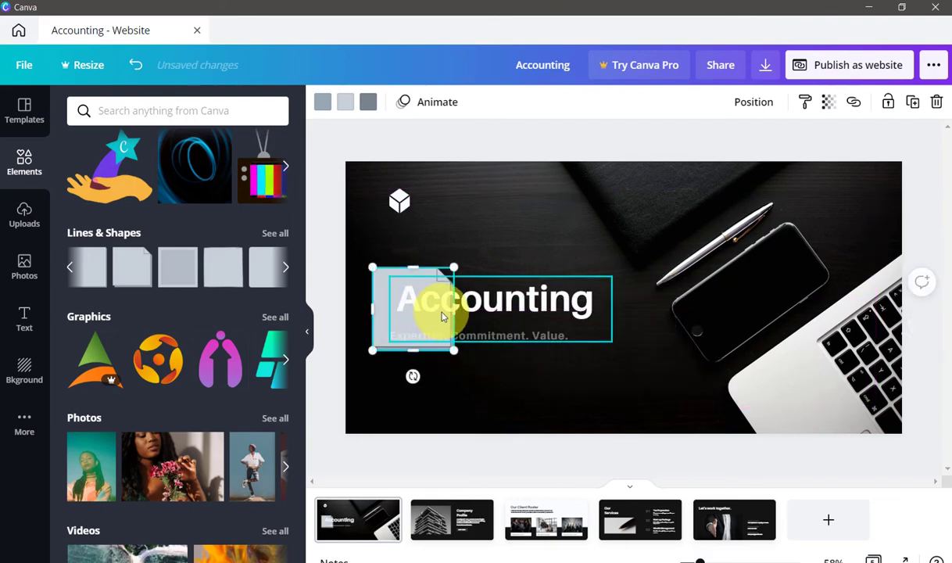
# Recolour the folded-corner rectangle with a black fold, a black body and a dark grey shadow, and check its position options
pyautogui.click(369, 102)
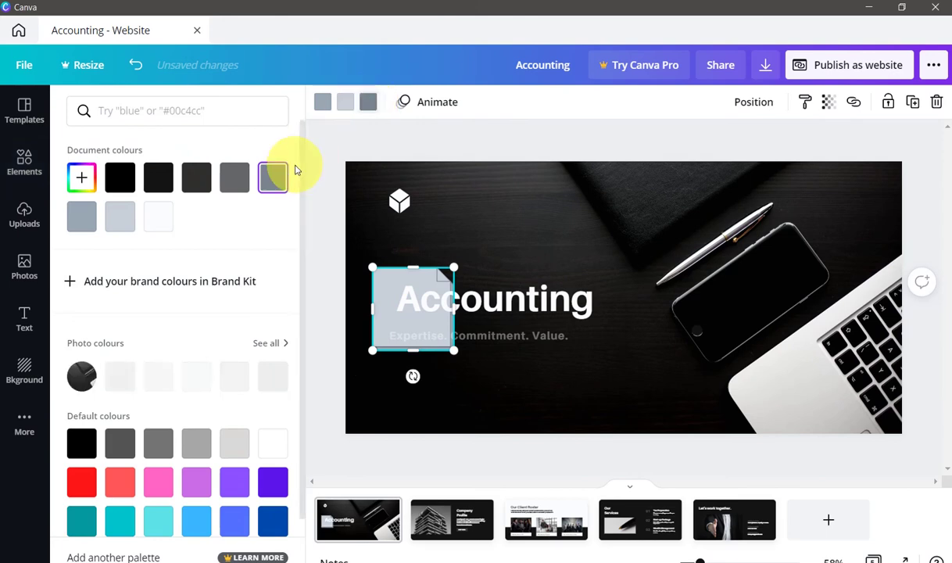
pyautogui.click(122, 180)
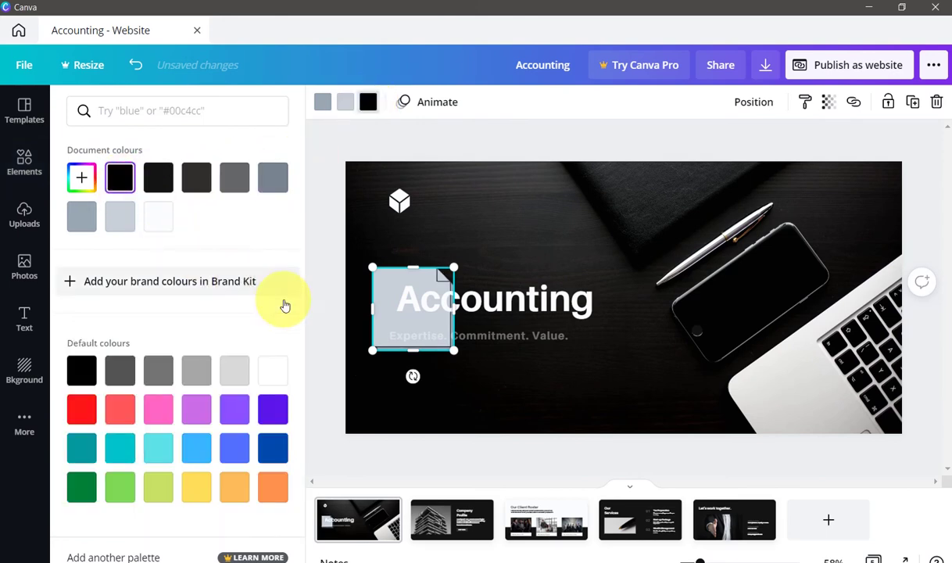
pyautogui.click(341, 102)
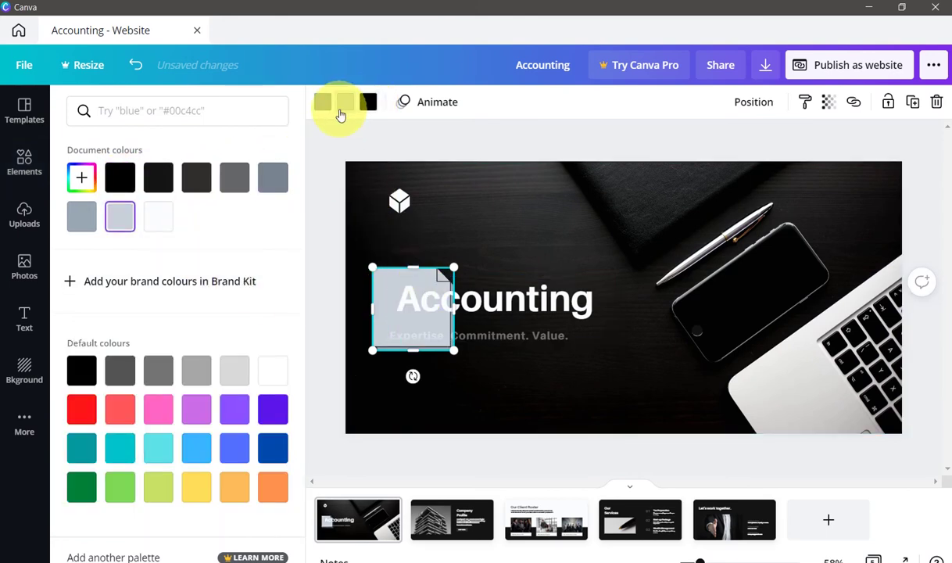
pyautogui.click(122, 180)
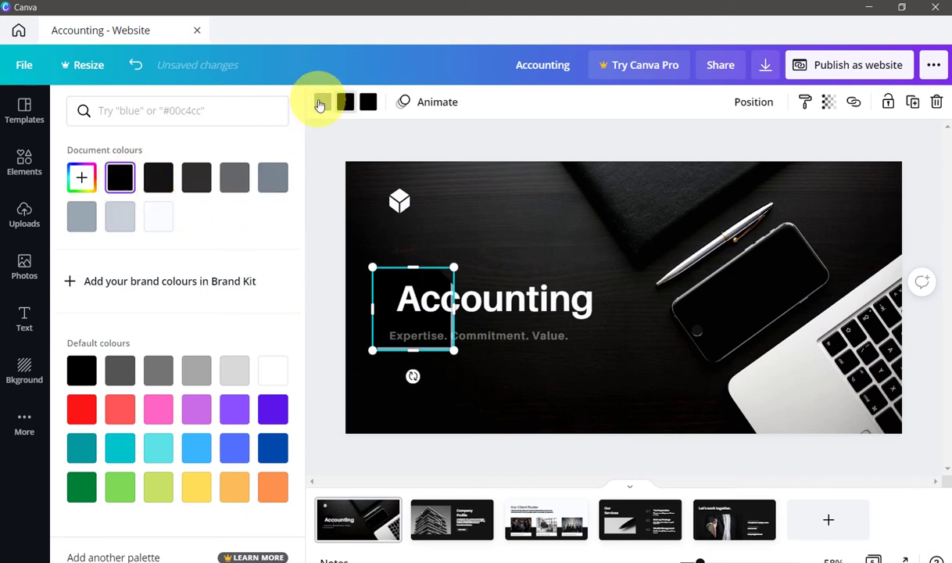
pyautogui.click(196, 179)
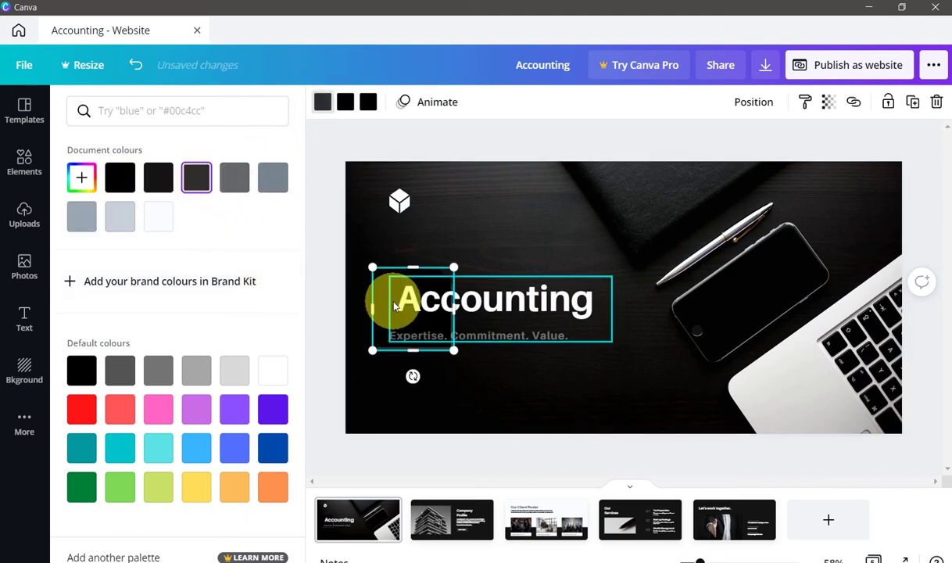
pyautogui.click(748, 108)
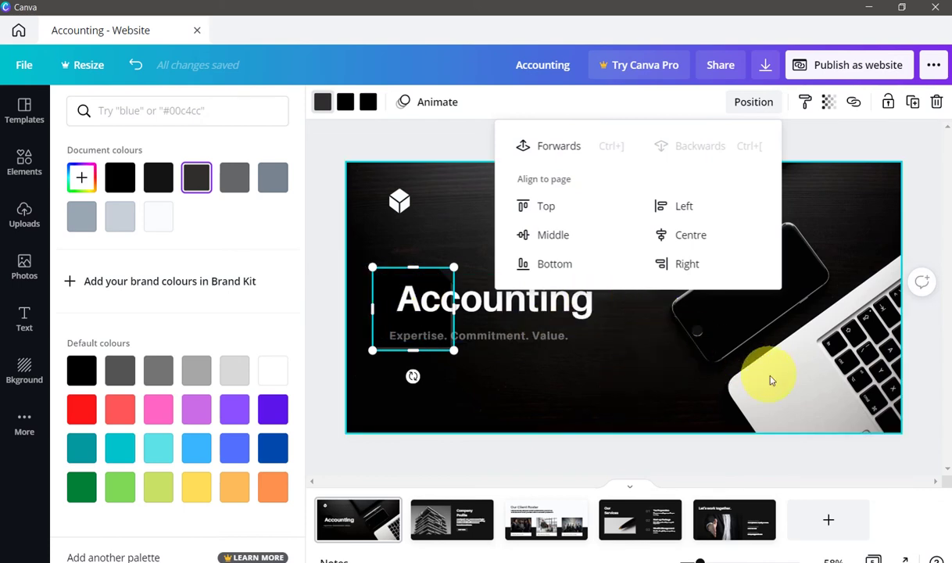
pyautogui.click(831, 209)
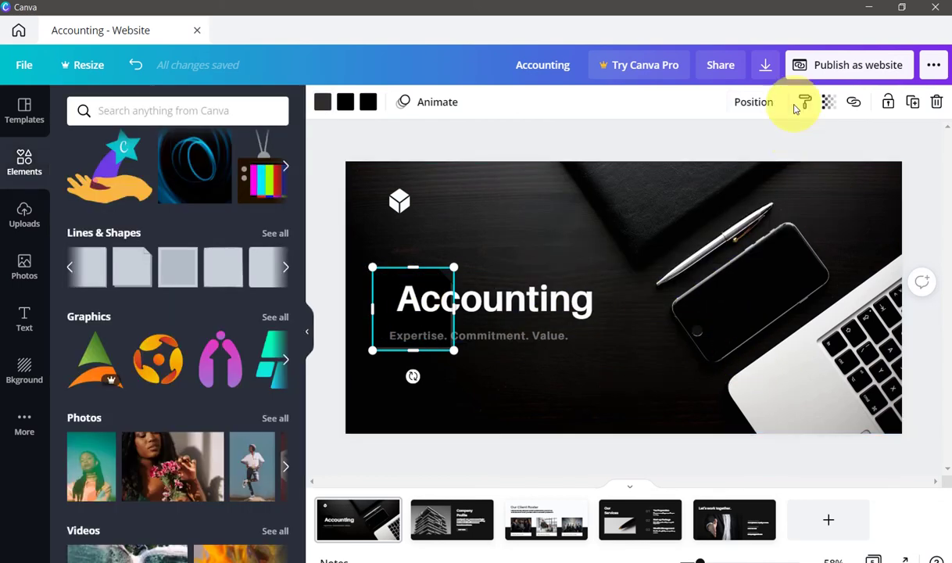
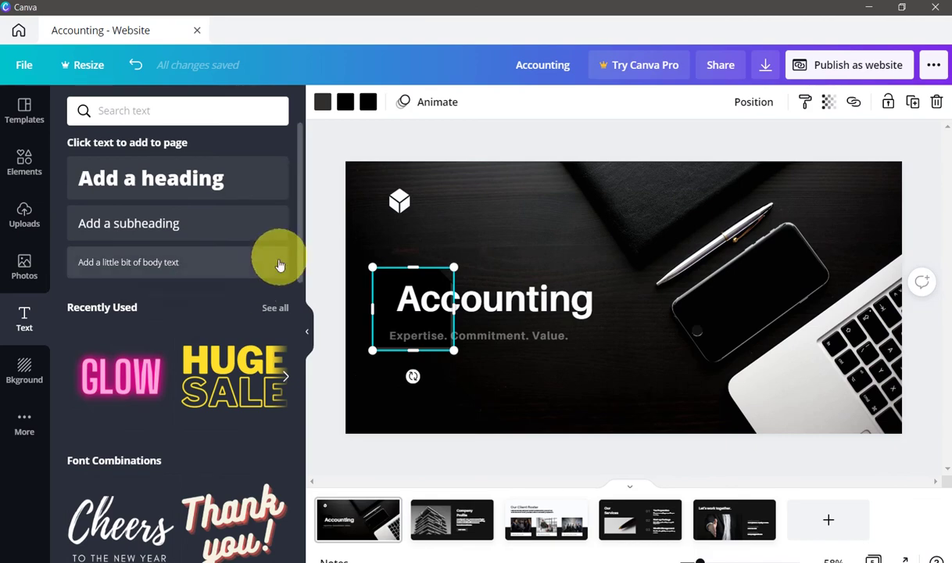
# Add the yellow "enjoy" font combination to the first page and replace its text with 112233
pyautogui.moveTo(302, 234); pyautogui.dragTo(319, 312)
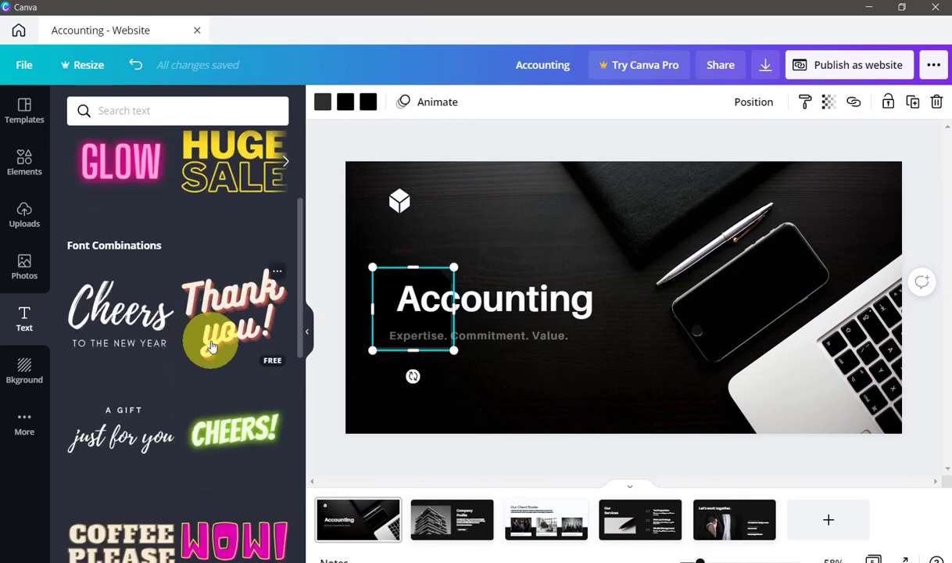
pyautogui.scroll(-5, 213, 340)
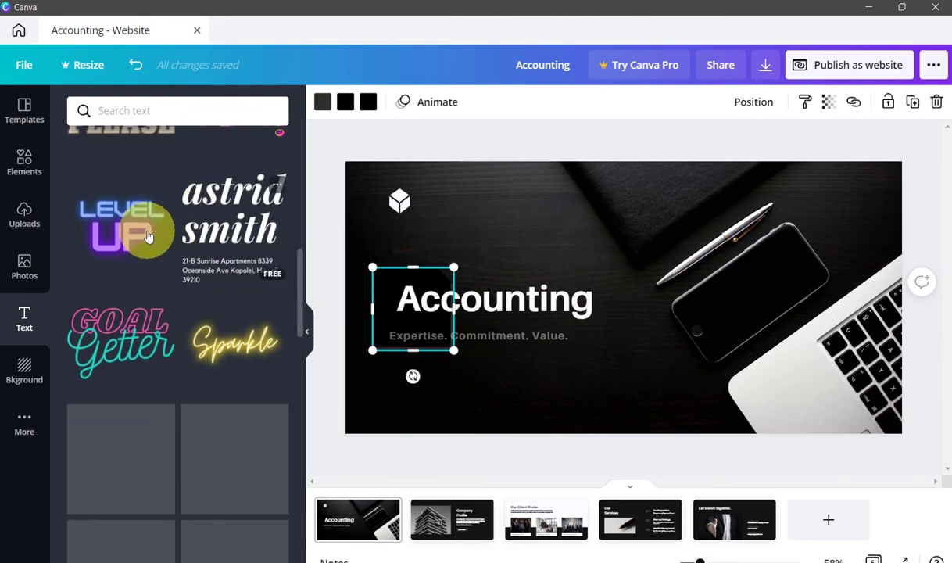
pyautogui.scroll(-1, 215, 327)
pyautogui.scroll(-4, 215, 327)
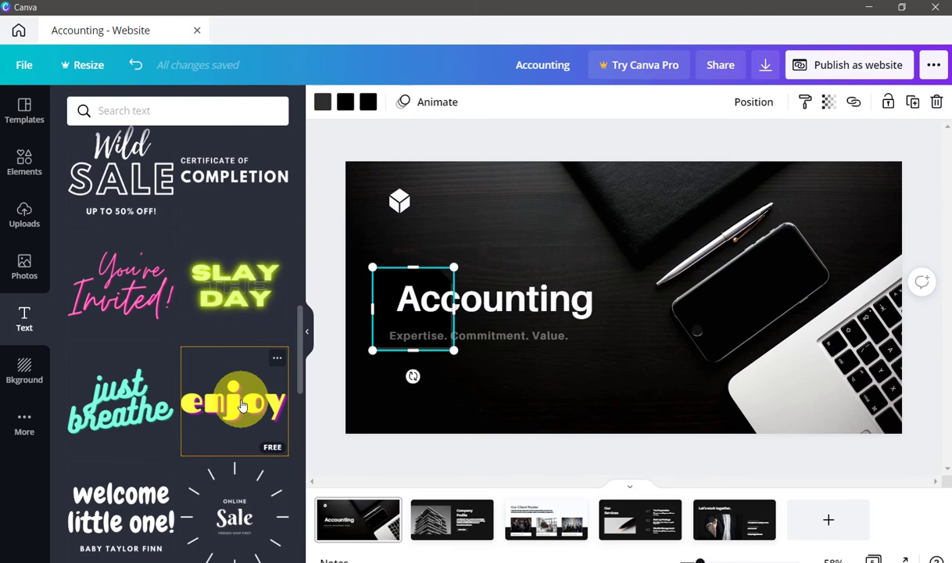
pyautogui.click(242, 405)
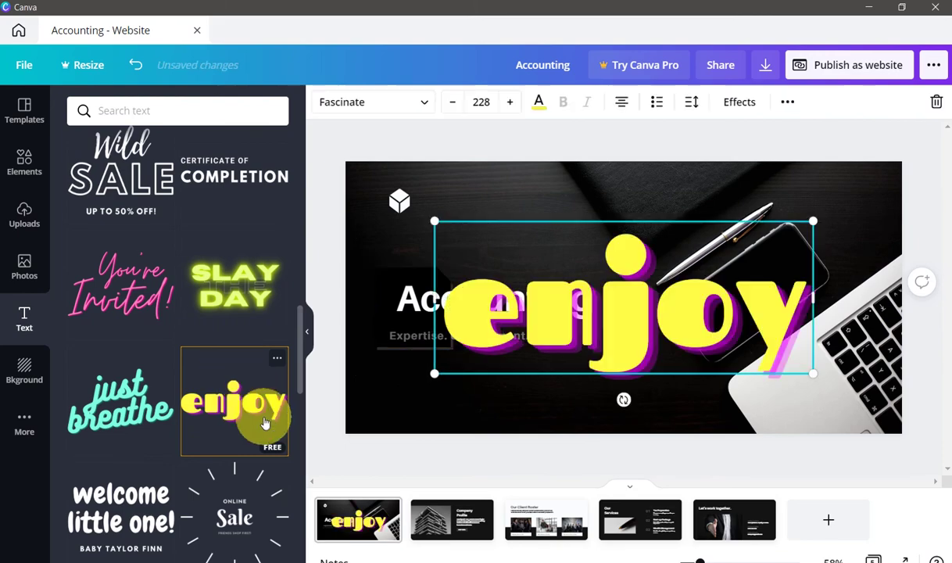
pyautogui.doubleClick(627, 312)
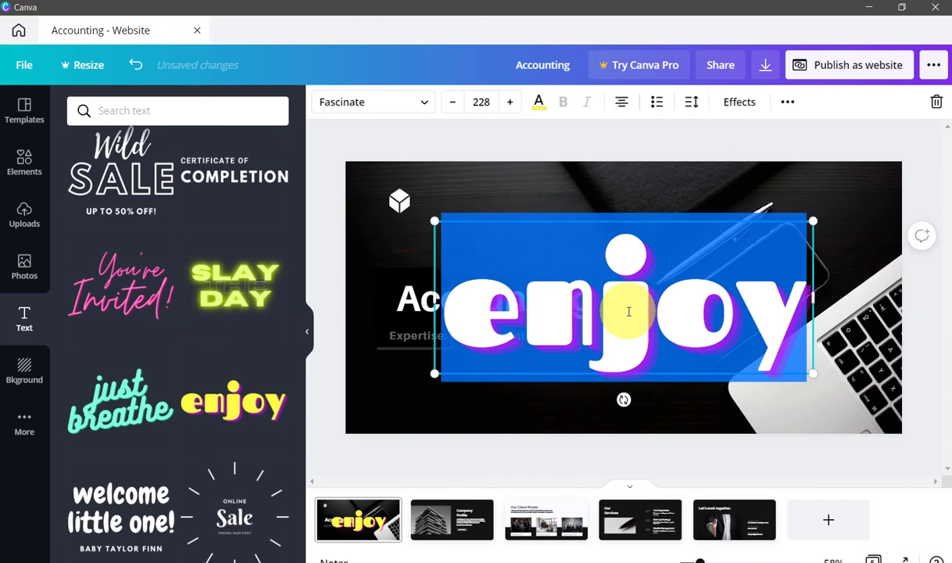
pyautogui.write('112233')
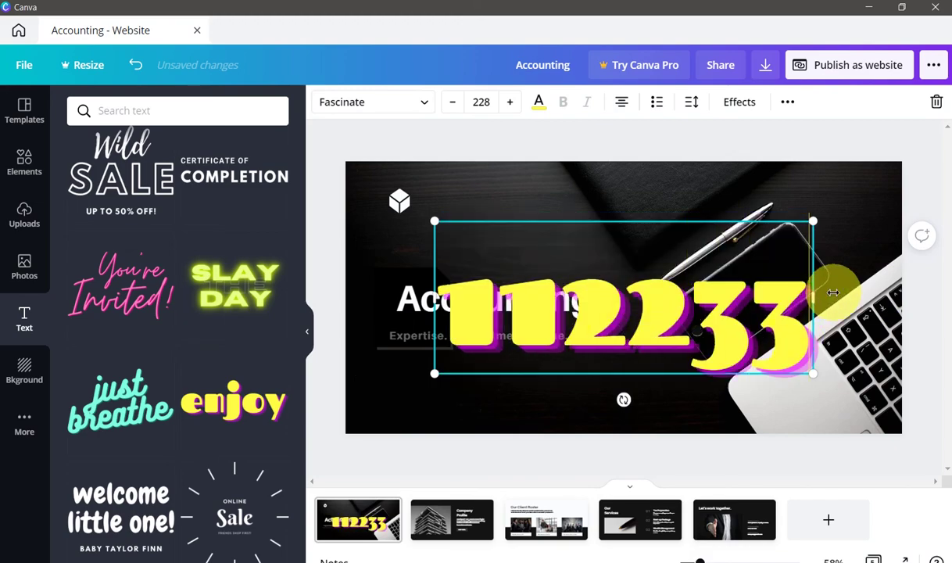
# Shrink the 112233 text to a font size of about 70.6 and place it in the page's upper right corner
pyautogui.moveTo(816, 218); pyautogui.dragTo(569, 378)
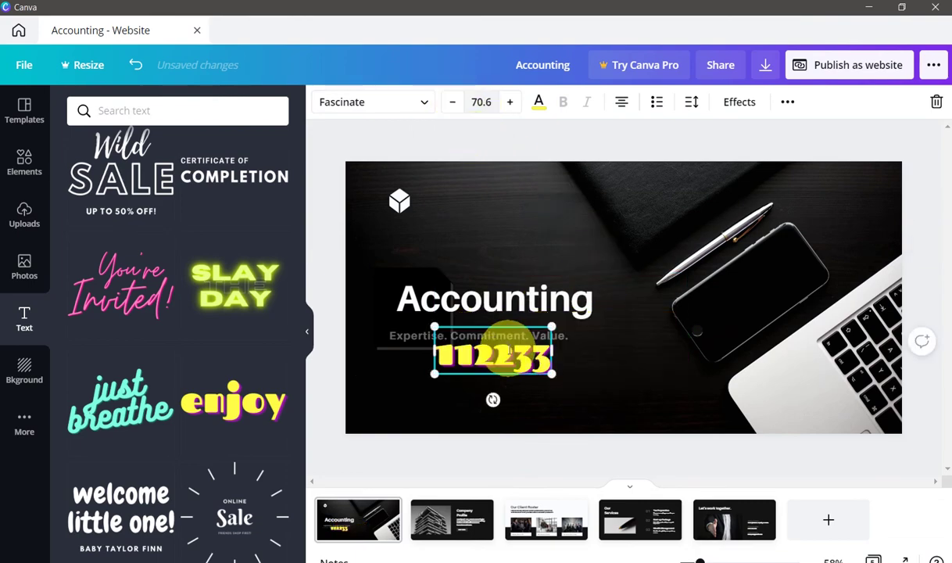
pyautogui.click(574, 364)
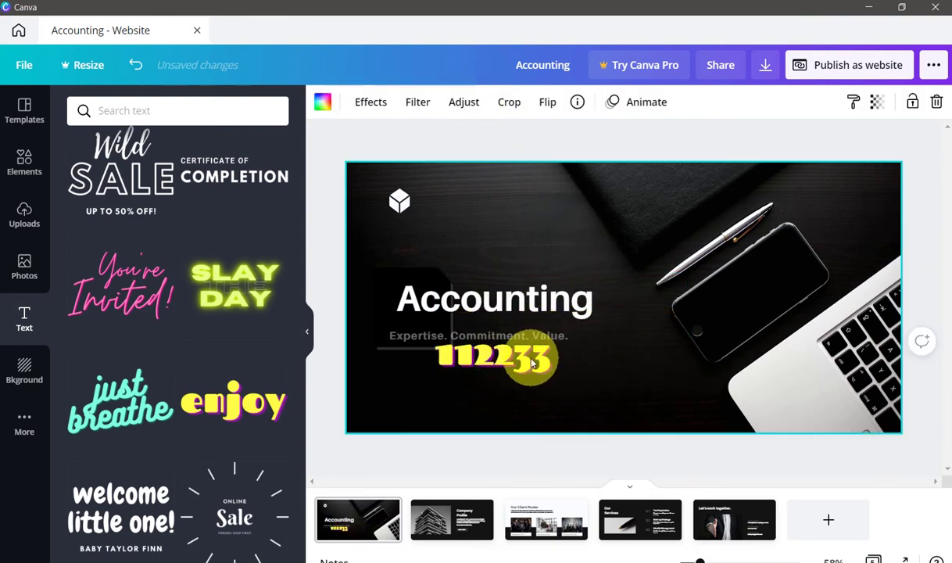
pyautogui.moveTo(532, 361); pyautogui.dragTo(894, 194)
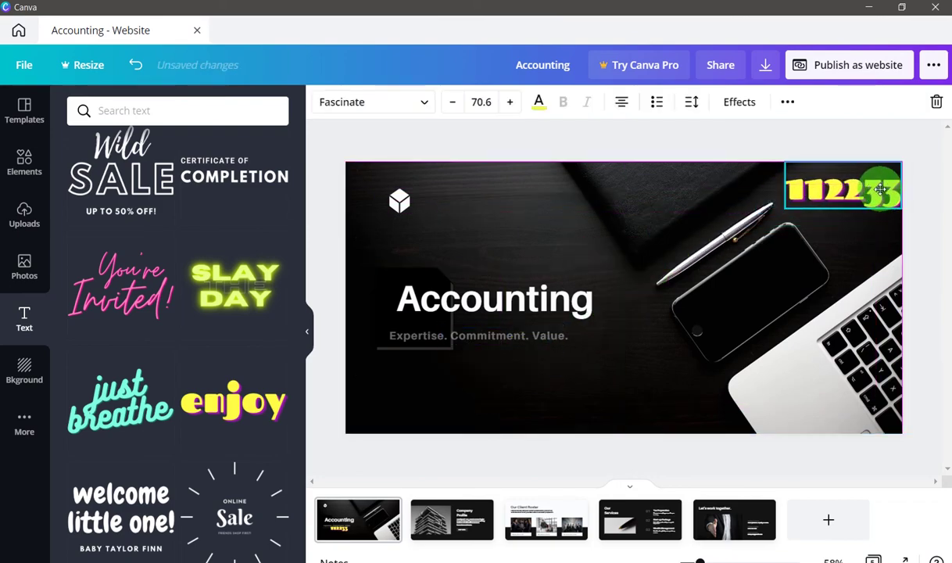
pyautogui.click(942, 200)
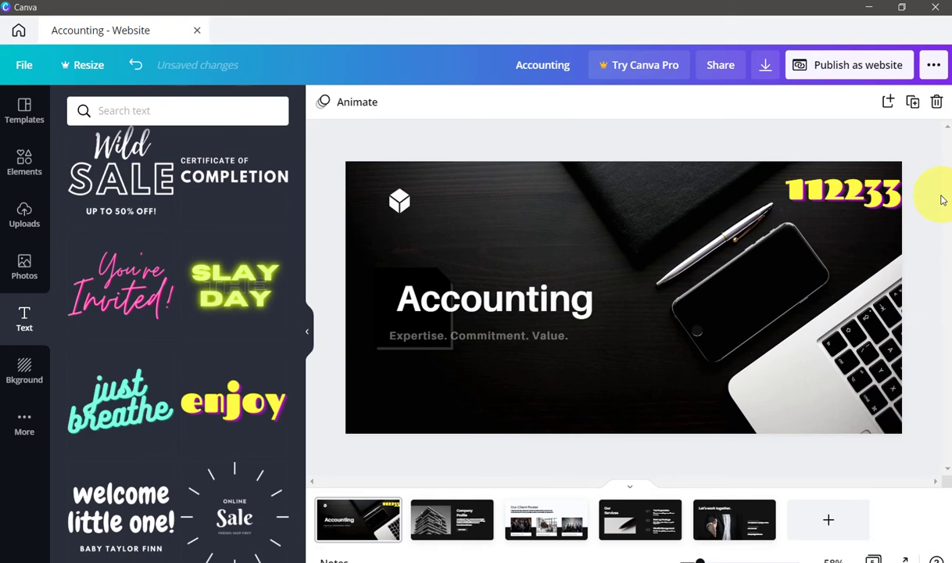
# Browse further through the font combinations
pyautogui.scroll(-7, 234, 302)
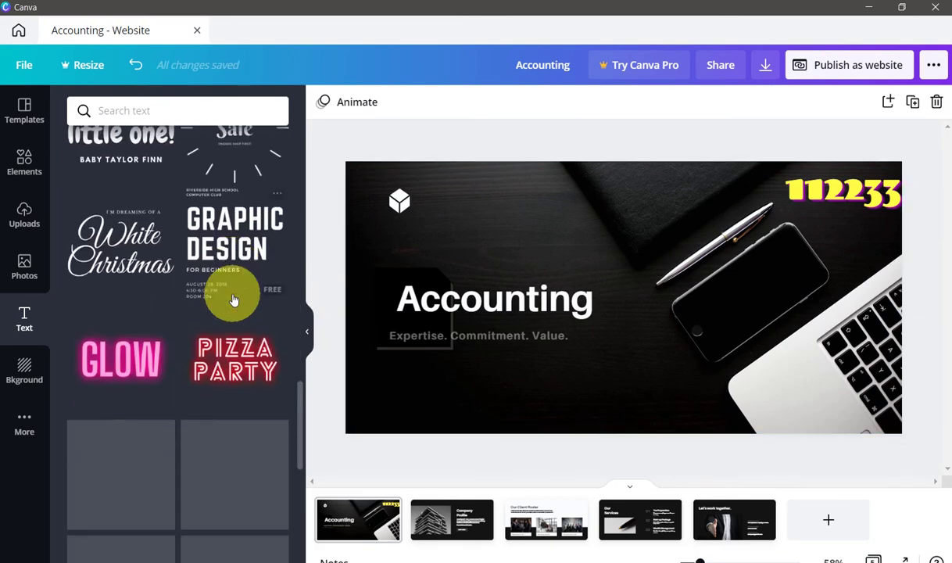
pyautogui.scroll(-5, 234, 320)
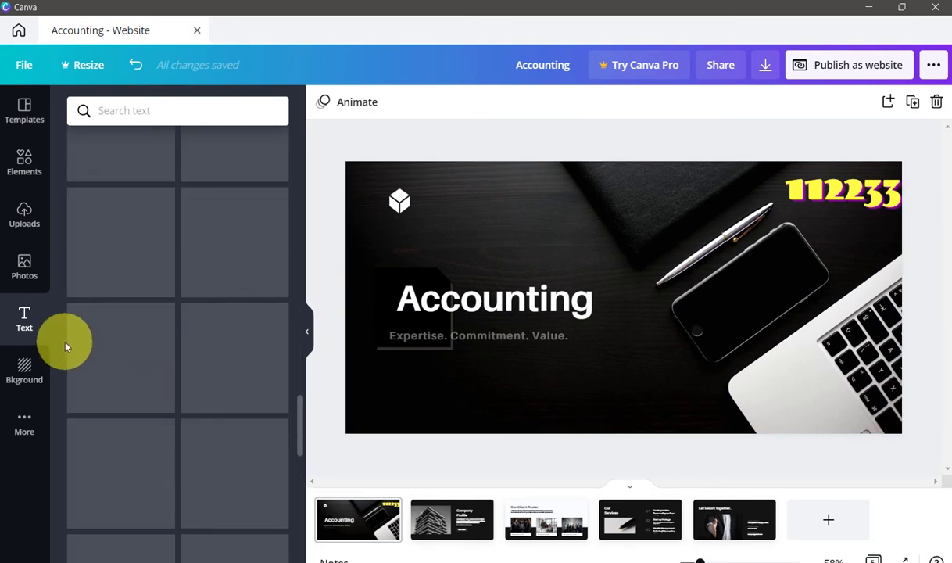
pyautogui.scroll(4, 154, 313)
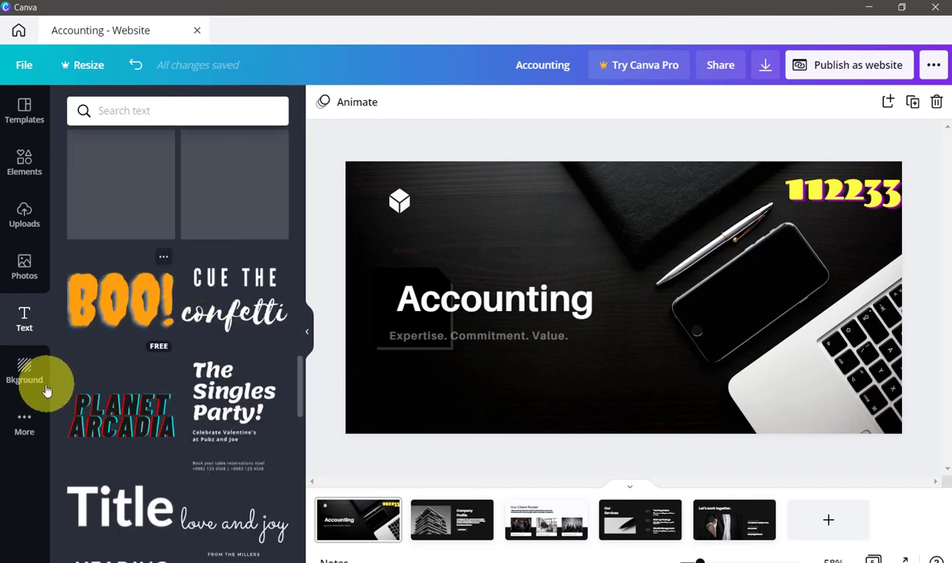
# Browse the backgrounds and search them for christmas
pyautogui.click(25, 369)
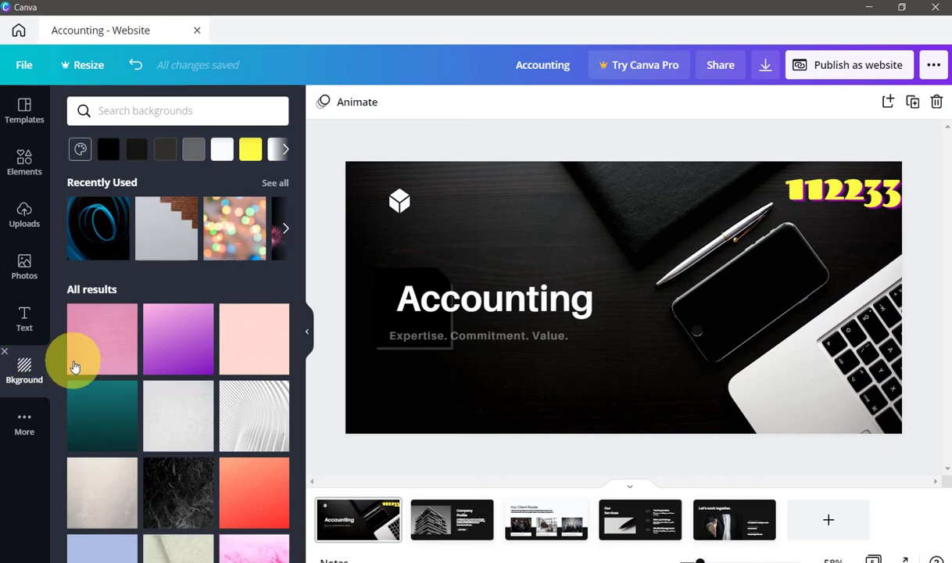
pyautogui.scroll(-3, 159, 348)
pyautogui.click(130, 110)
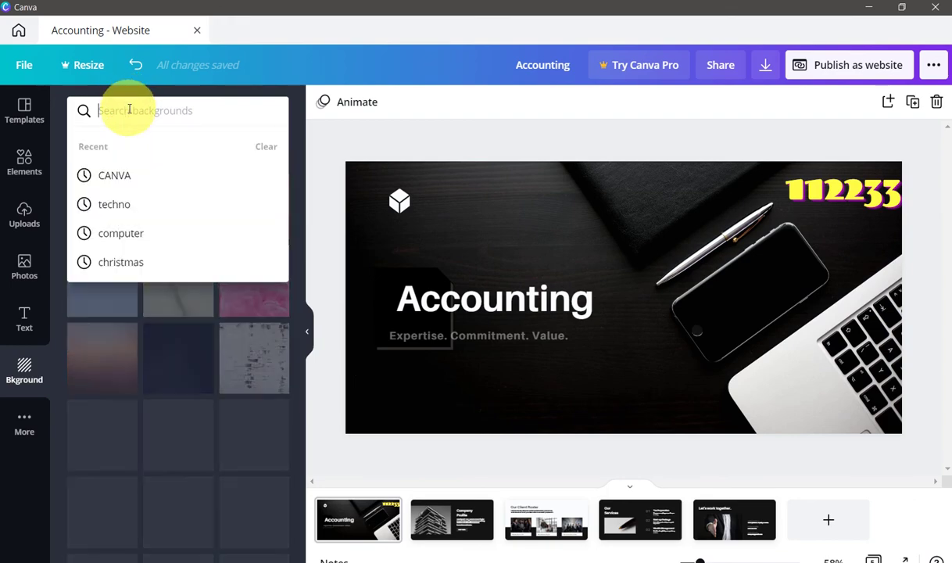
pyautogui.click(134, 262)
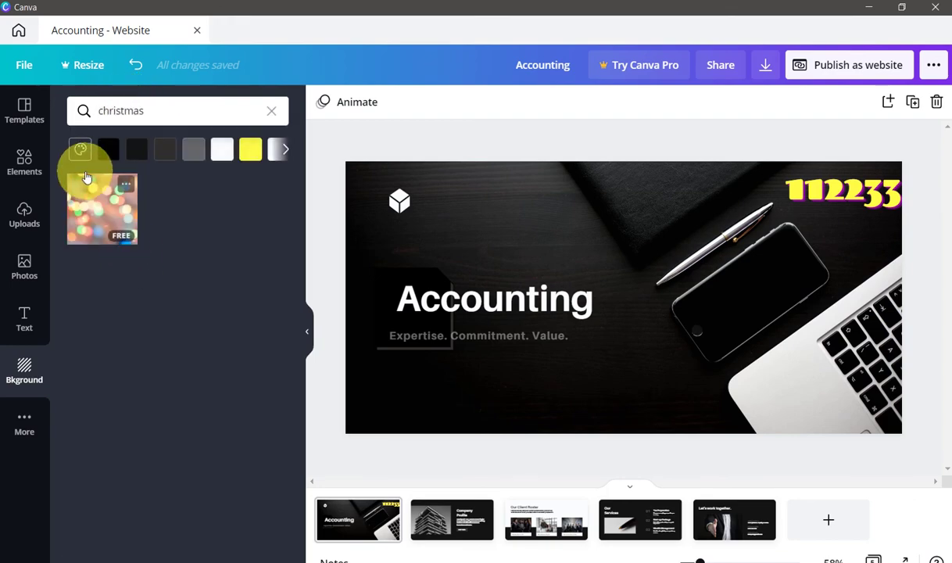
# View the combined font and colour styles, and browse the GIPHY animations
pyautogui.click(24, 423)
pyautogui.click(91, 221)
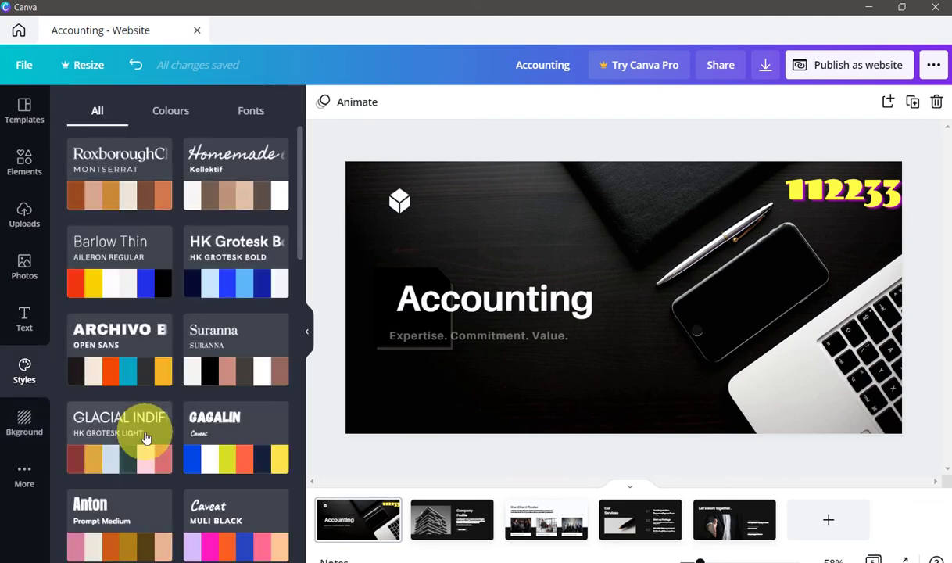
pyautogui.click(30, 480)
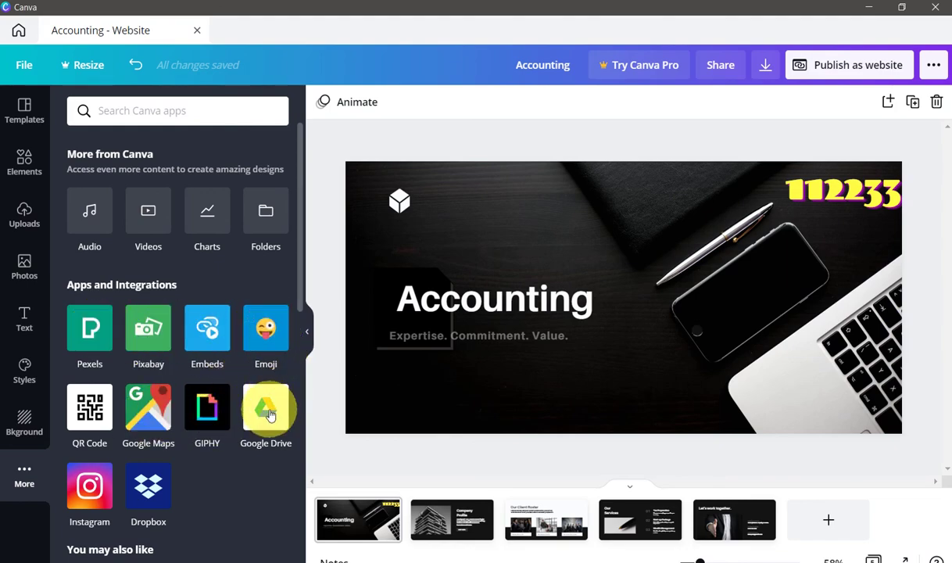
pyautogui.click(210, 414)
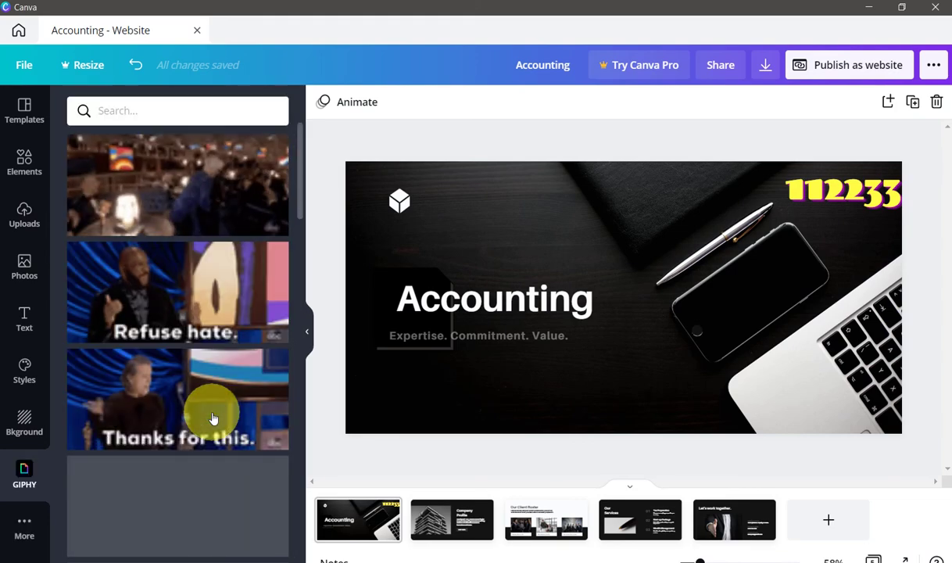
pyautogui.scroll(-5, 164, 378)
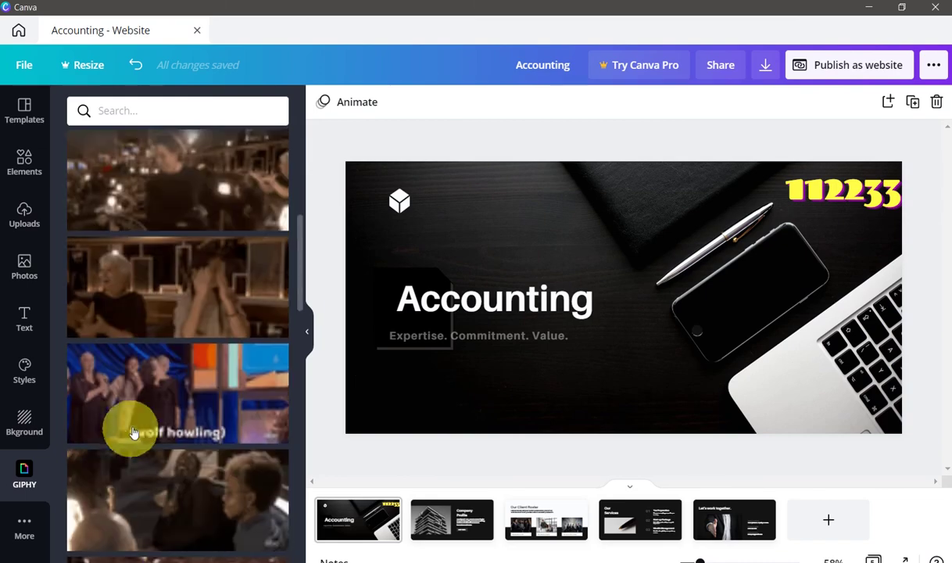
# Look through the apps and integrations and open the Instagram integration
pyautogui.click(18, 528)
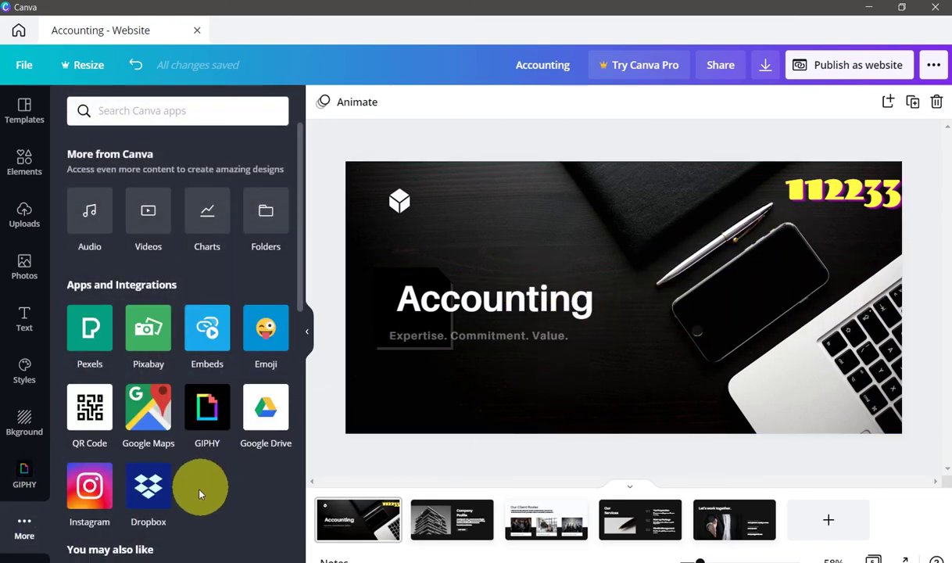
pyautogui.scroll(-3, 91, 325)
pyautogui.click(93, 272)
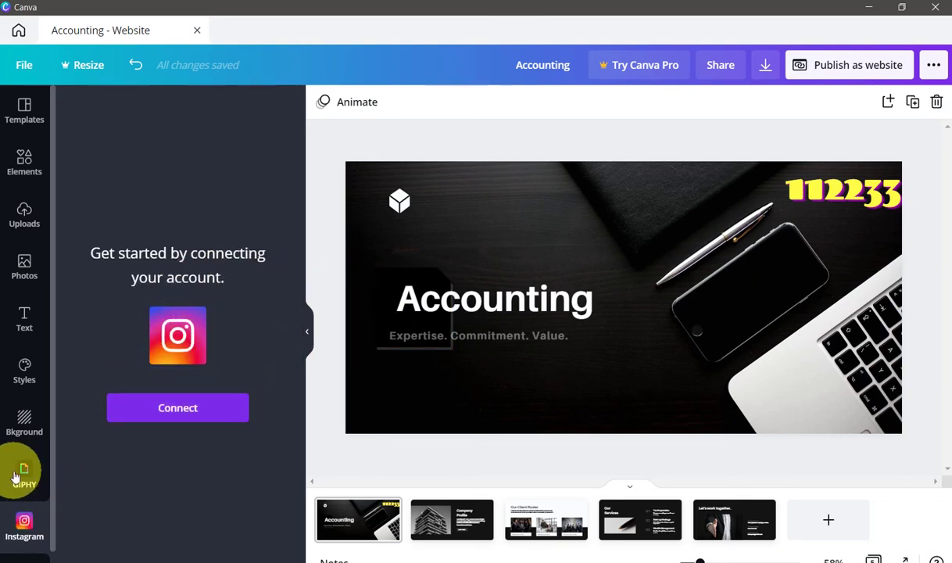
# Look through the remaining apps and integrations and open the QR Code integration's URL field for entry
pyautogui.scroll(-1, 19, 494)
pyautogui.scroll(-1, 18, 500)
pyautogui.click(21, 548)
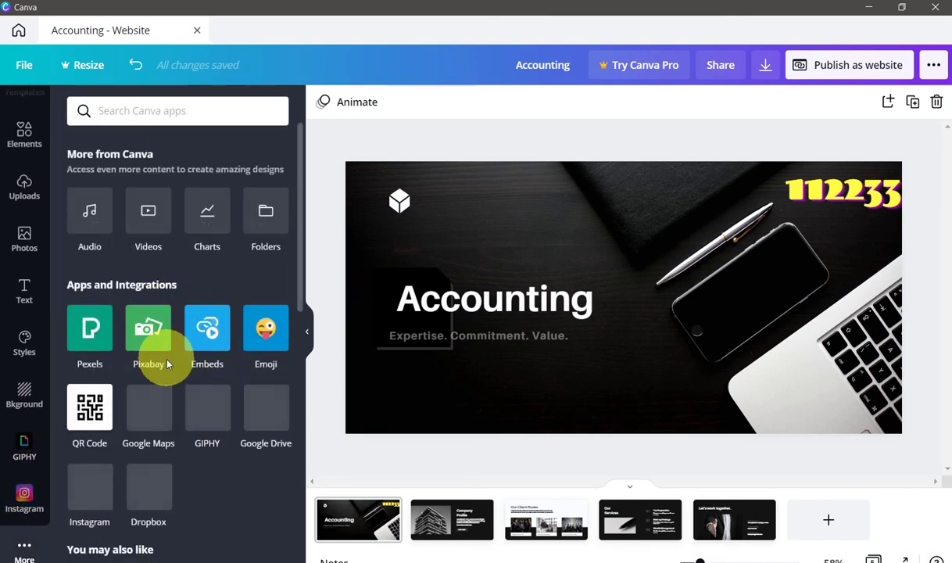
pyautogui.scroll(-5, 160, 360)
pyautogui.scroll(3, 160, 367)
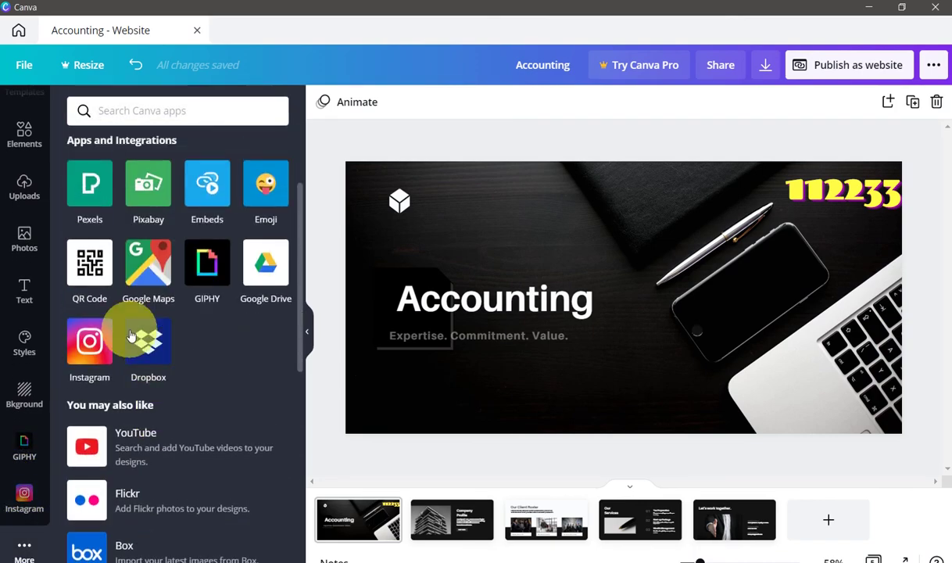
pyautogui.click(87, 266)
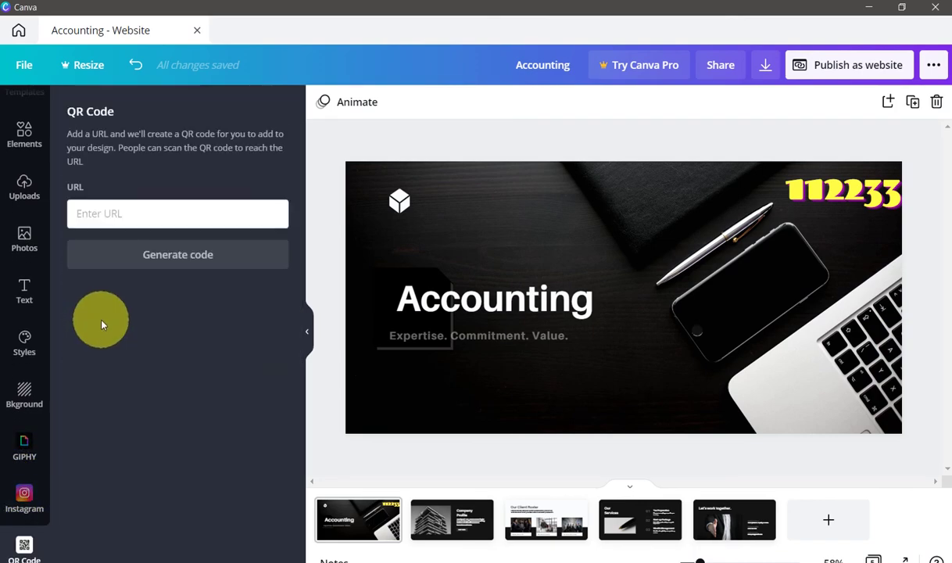
pyautogui.click(161, 212)
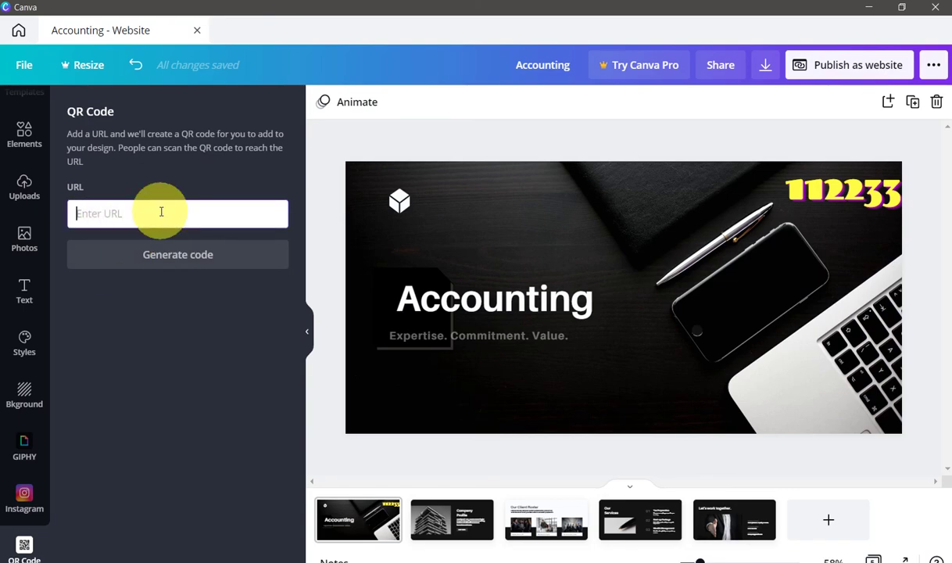
# Switch to Chrome, open the bookmarked ssbtechcomputer.blogspot.com site in a new tab and copy its full address
pyautogui.hotkey('alt', 'Tab')
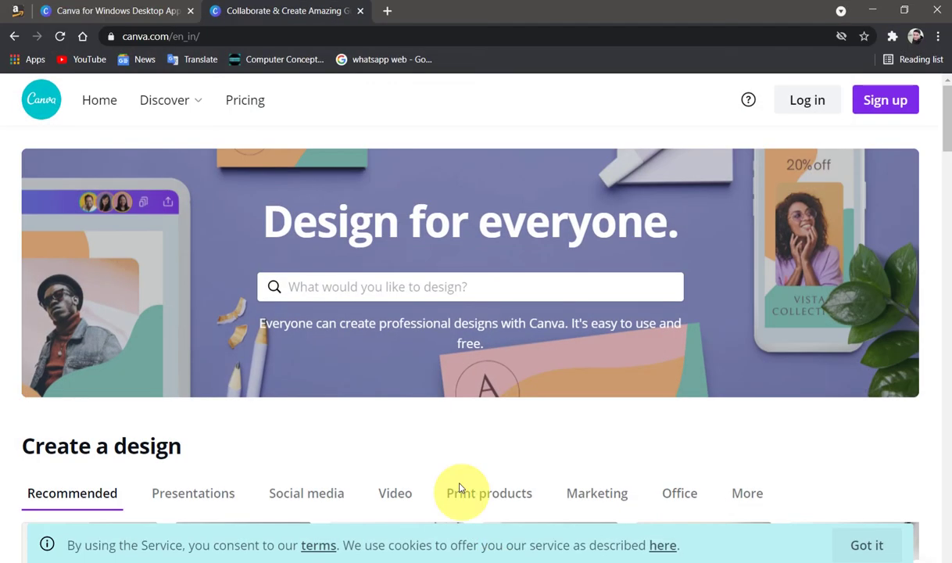
pyautogui.click(387, 10)
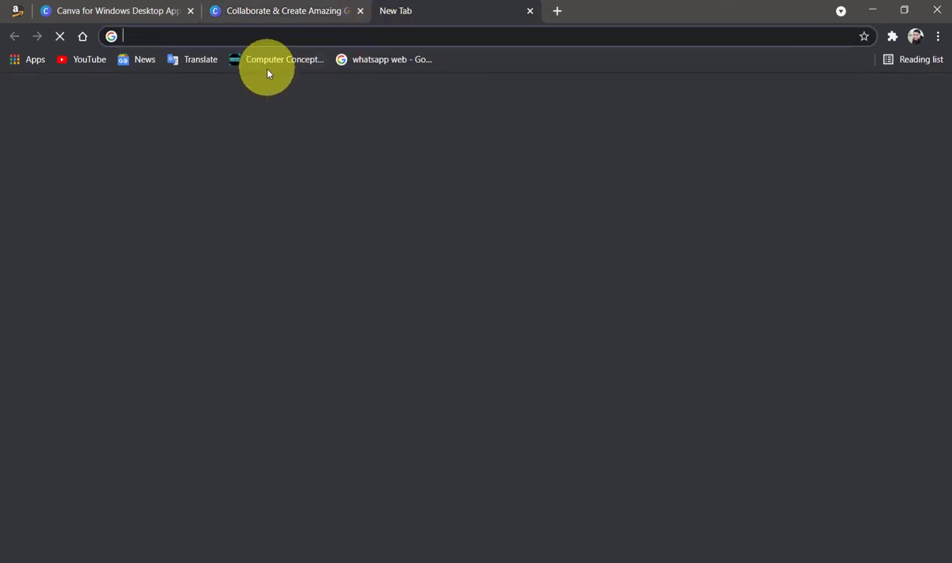
pyautogui.click(267, 69)
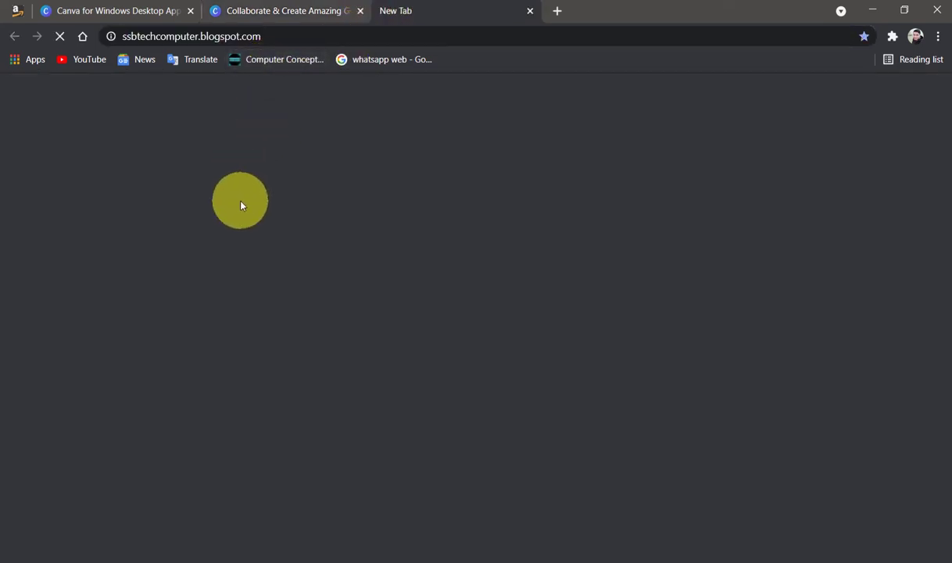
pyautogui.click(227, 36)
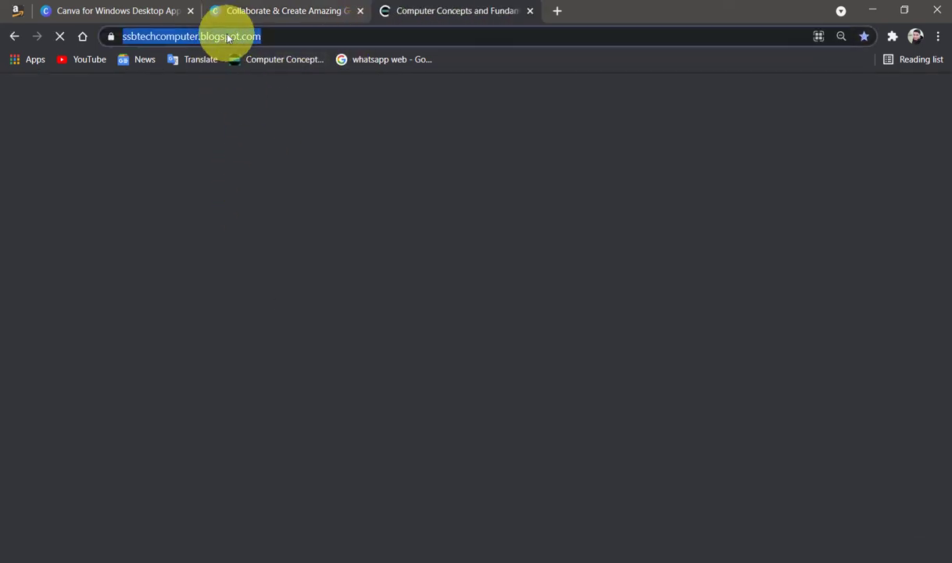
pyautogui.click(229, 36)
pyautogui.moveTo(230, 36); pyautogui.dragTo(229, 36)
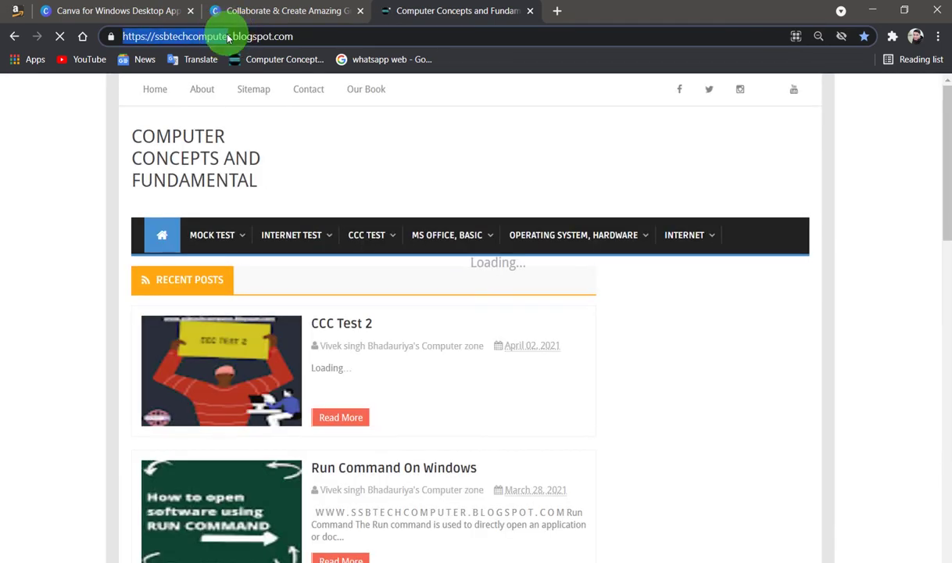
pyautogui.doubleClick(238, 36)
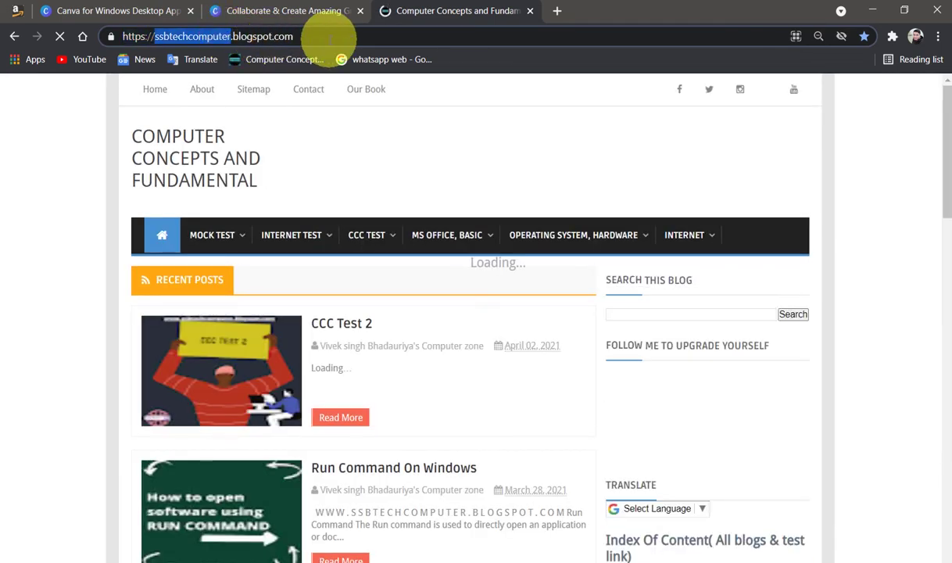
pyautogui.moveTo(305, 36); pyautogui.dragTo(91, 36)
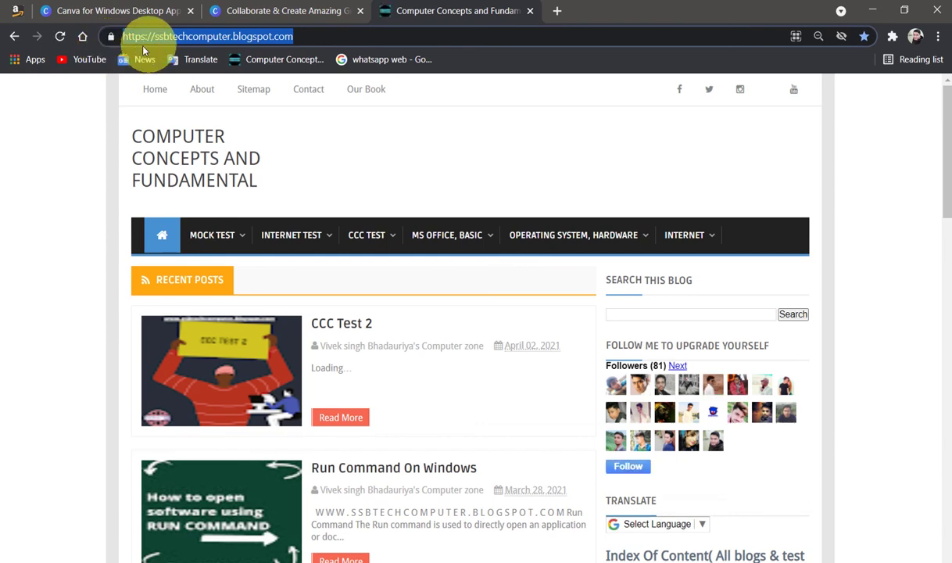
pyautogui.rightClick(193, 39)
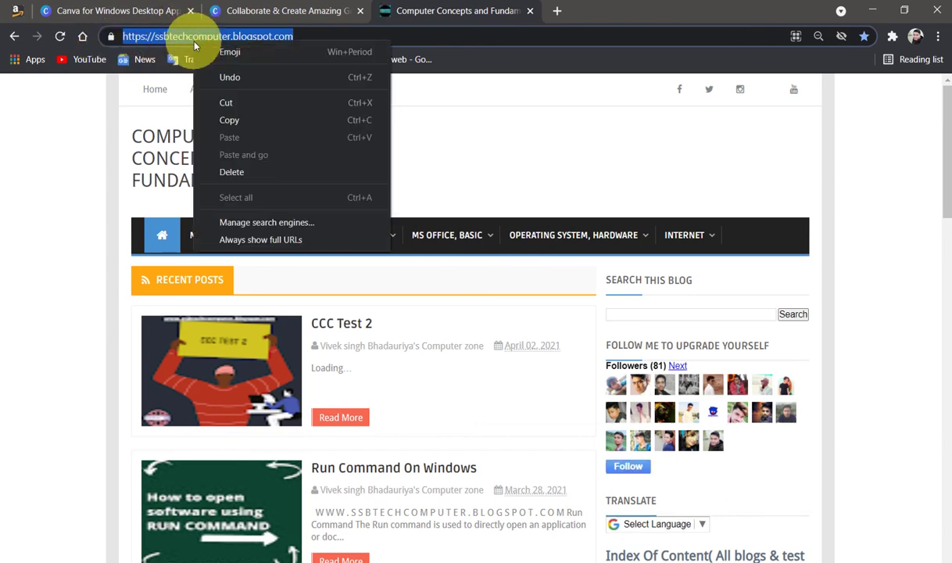
pyautogui.click(228, 117)
pyautogui.hotkey('alt', 'Tab')
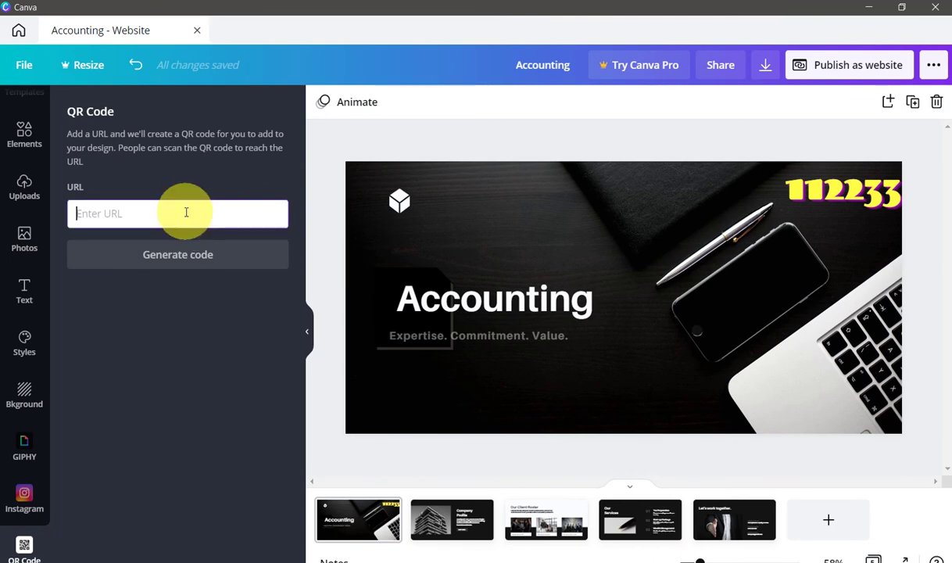
pyautogui.hotkey('ctrl', 'v')
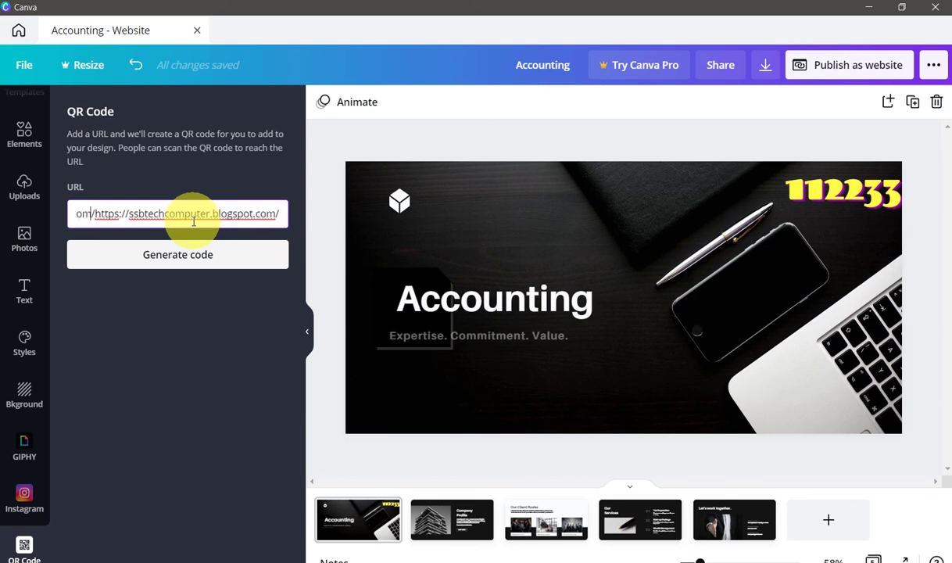
pyautogui.tripleClick(193, 221)
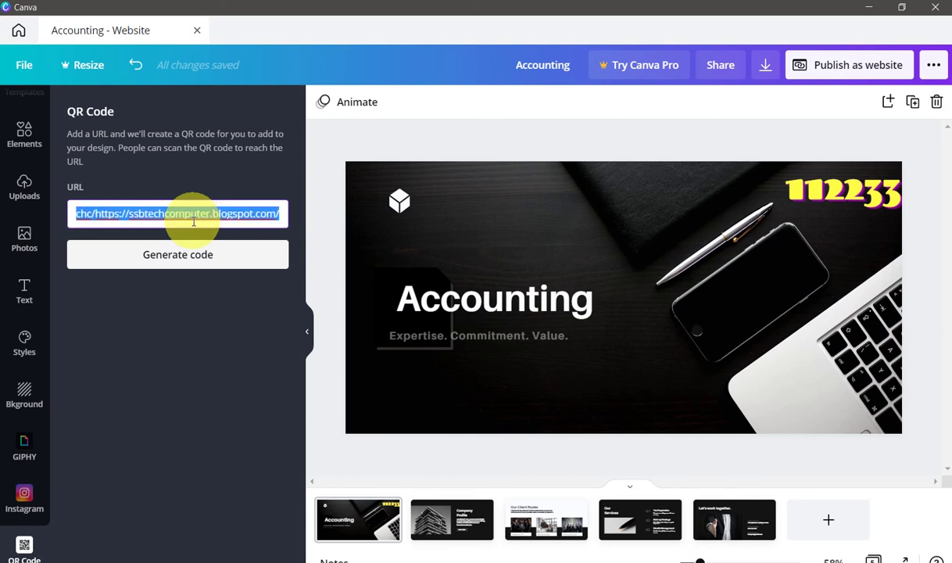
pyautogui.press('BackSpace')
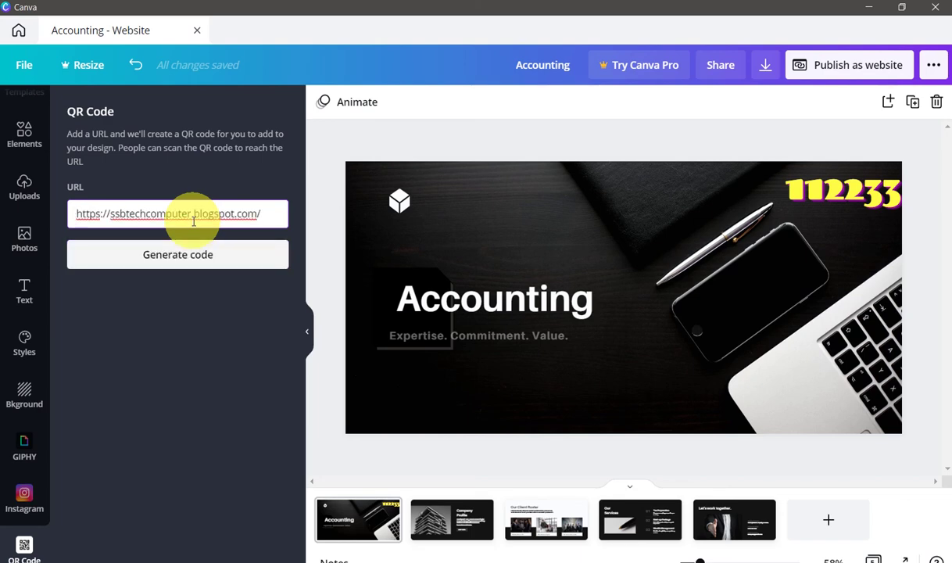
pyautogui.click(203, 254)
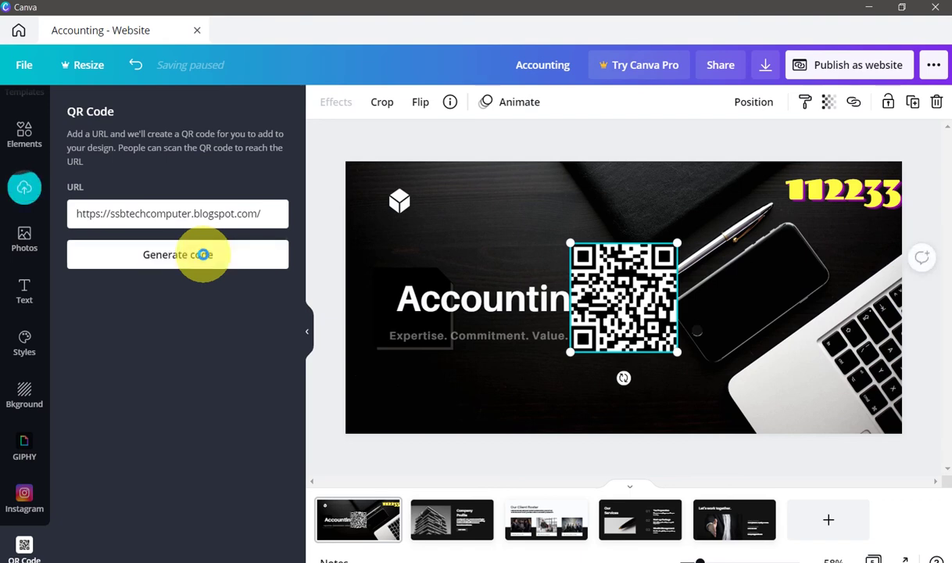
# Shrink the QR code and place it at the bottom edge of the cover page, below the tagline
pyautogui.moveTo(571, 244); pyautogui.dragTo(575, 247)
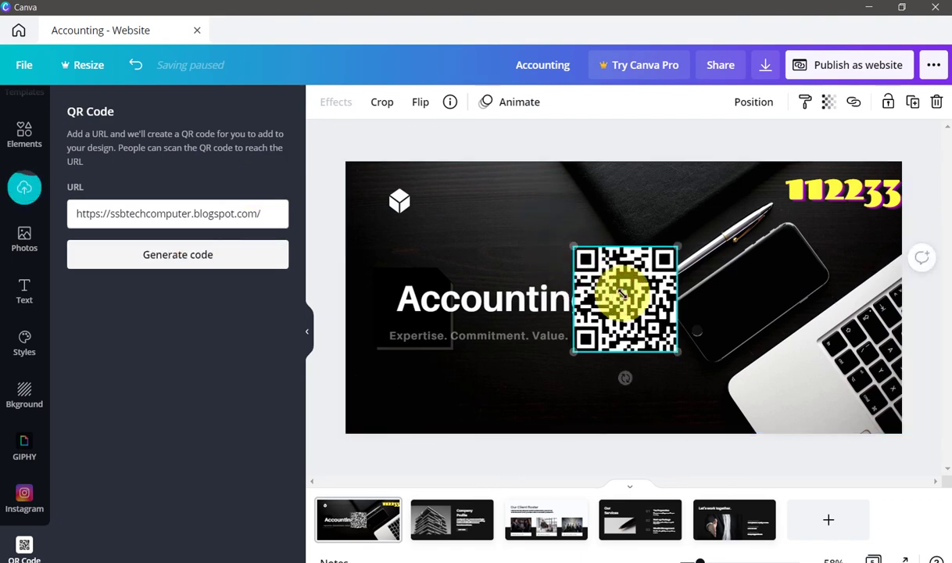
pyautogui.click(714, 334)
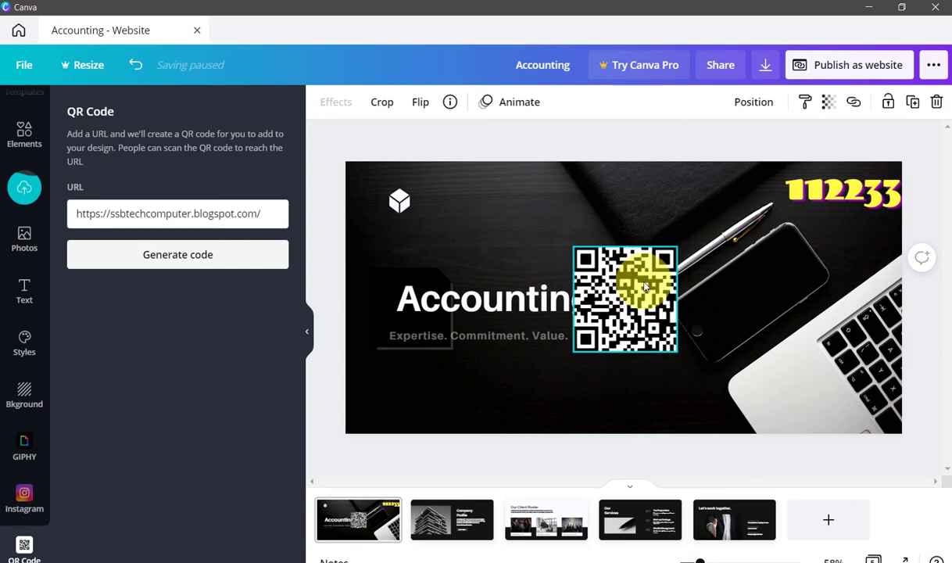
pyautogui.moveTo(645, 287); pyautogui.dragTo(646, 402)
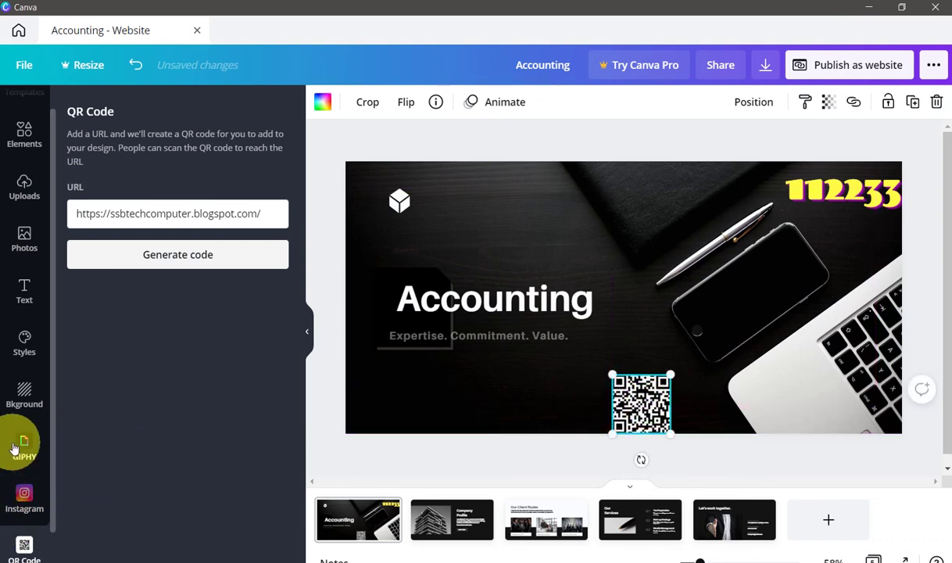
pyautogui.scroll(-1, 34, 334)
pyautogui.scroll(1, 36, 329)
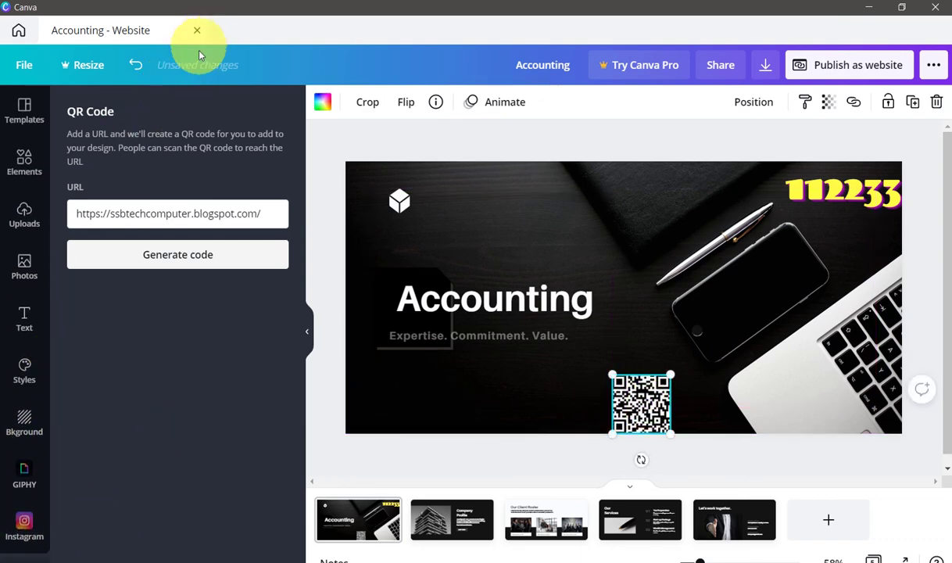
# Publish the design as a website with the Classic navigation web style and open the website
pyautogui.click(868, 66)
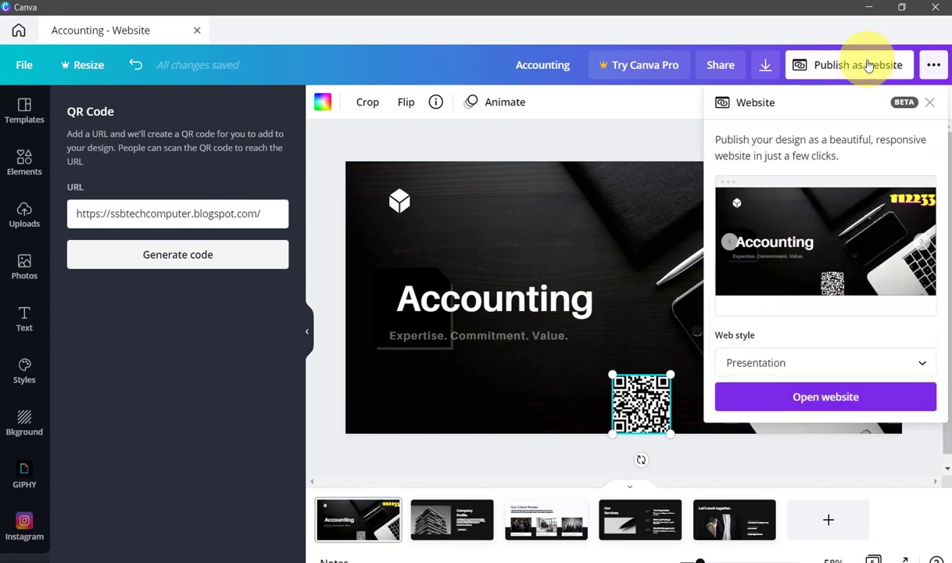
pyautogui.click(781, 362)
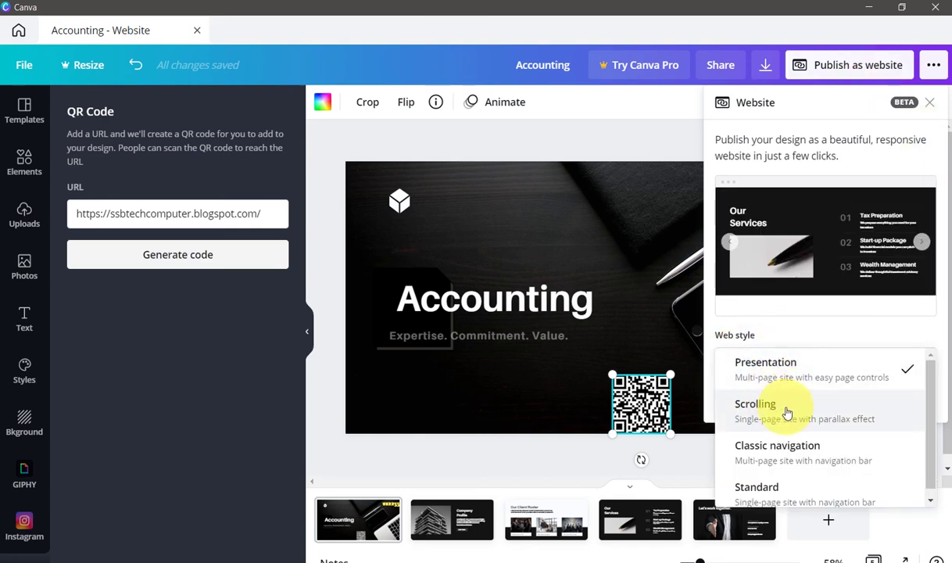
pyautogui.scroll(-1, 791, 422)
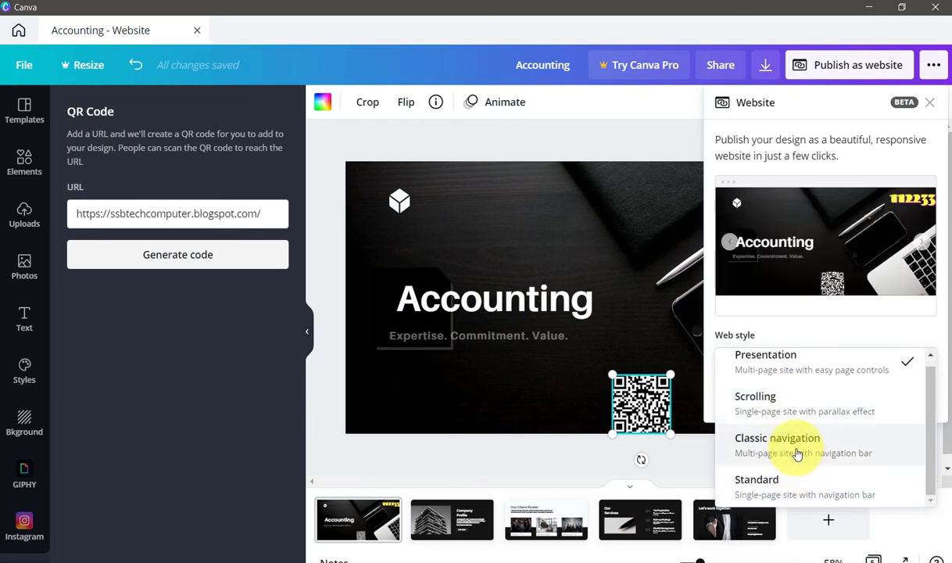
pyautogui.click(782, 455)
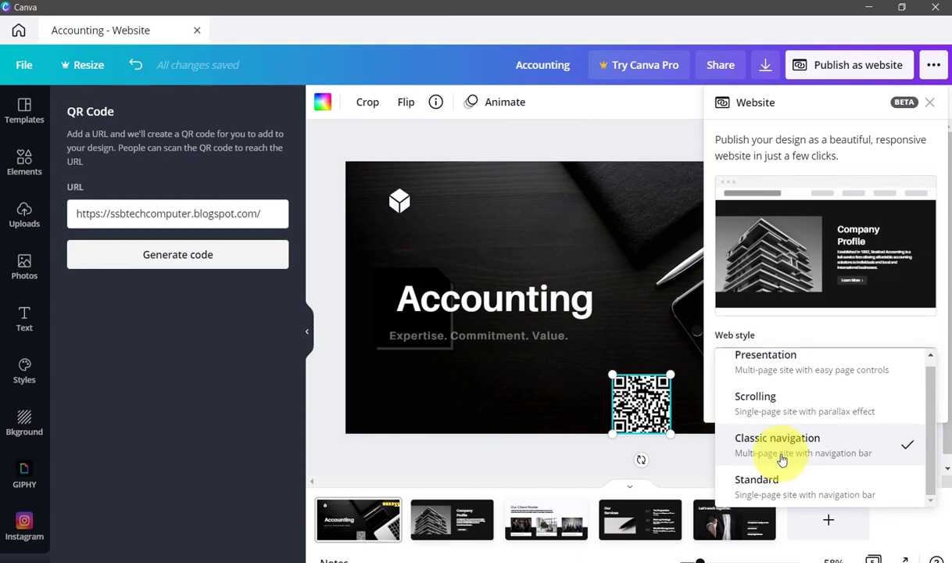
pyautogui.click(811, 404)
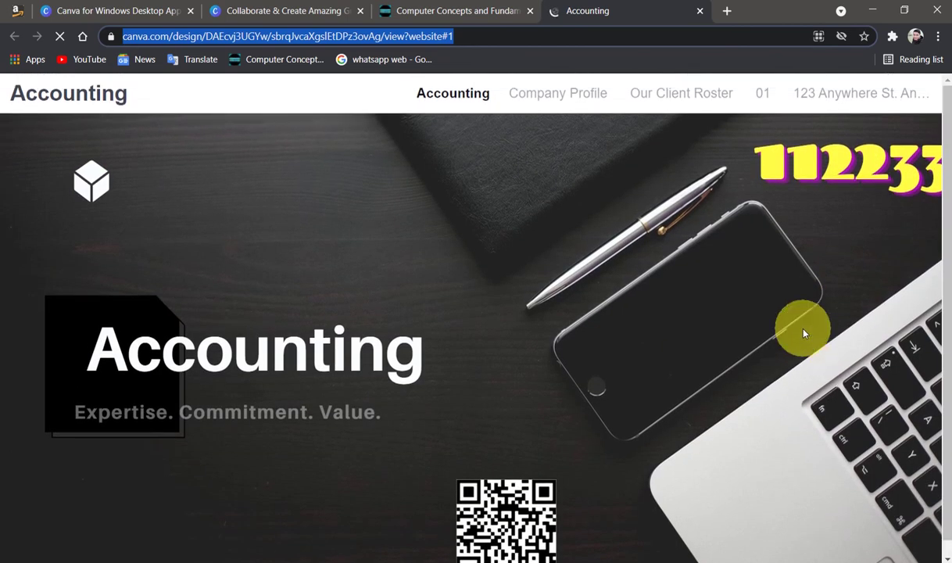
# View the published site's Company Profile, Our Client Roster, 01 and contact pages through its navigation bar
pyautogui.click(562, 106)
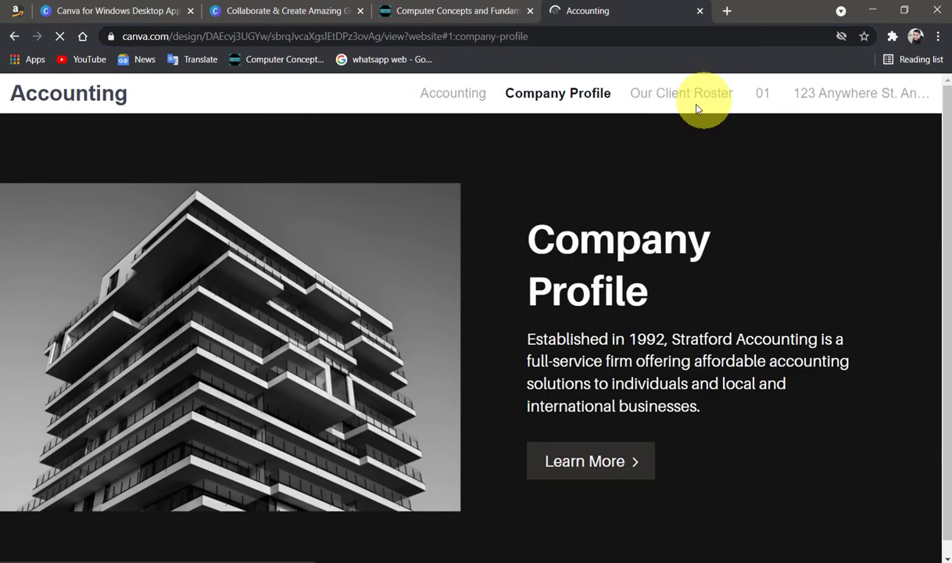
pyautogui.click(700, 99)
pyautogui.click(766, 95)
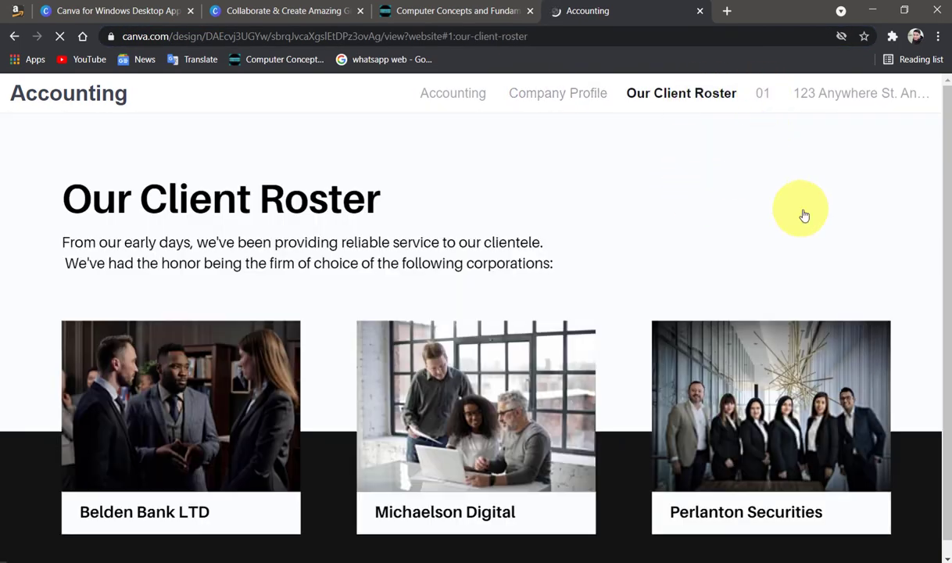
pyautogui.click(870, 99)
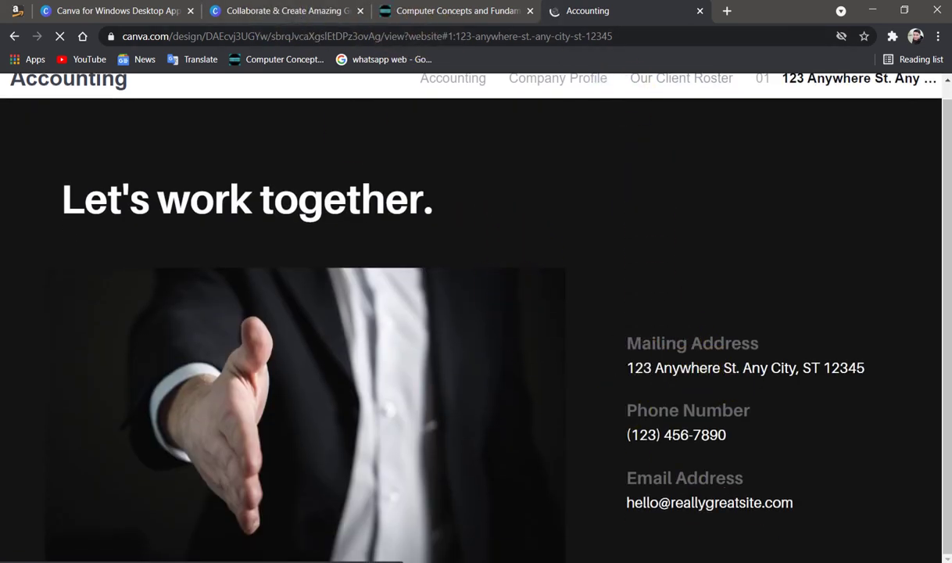
# Switch to Canva to view the Company Profile, Our Services and closing pages, and return to Chrome to select the published site's address
pyautogui.hotkey('alt', 'Tab')
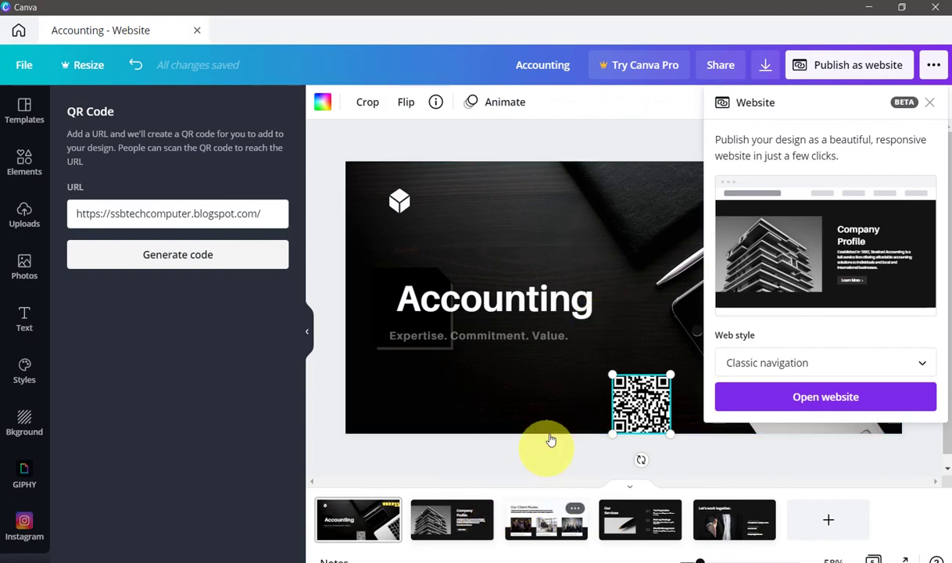
pyautogui.click(481, 509)
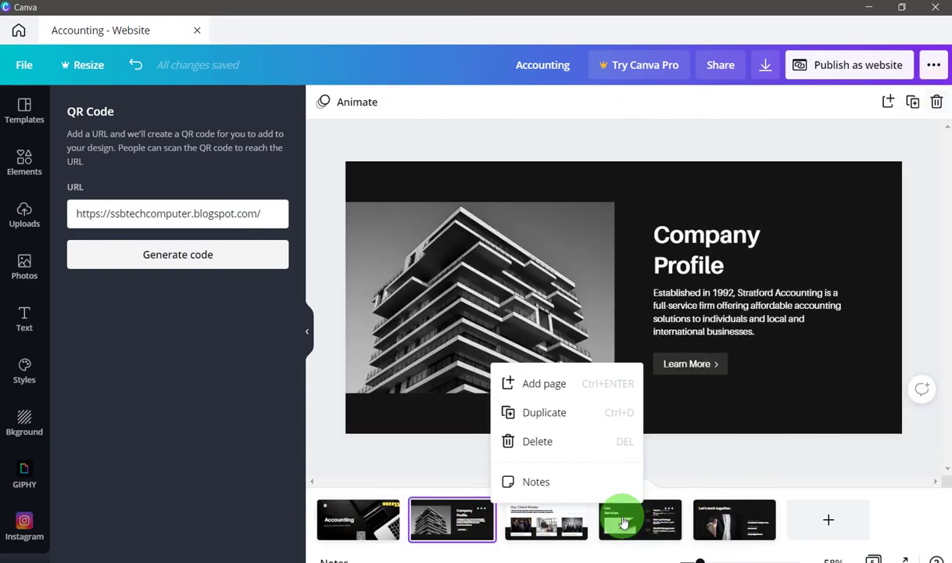
pyautogui.click(666, 533)
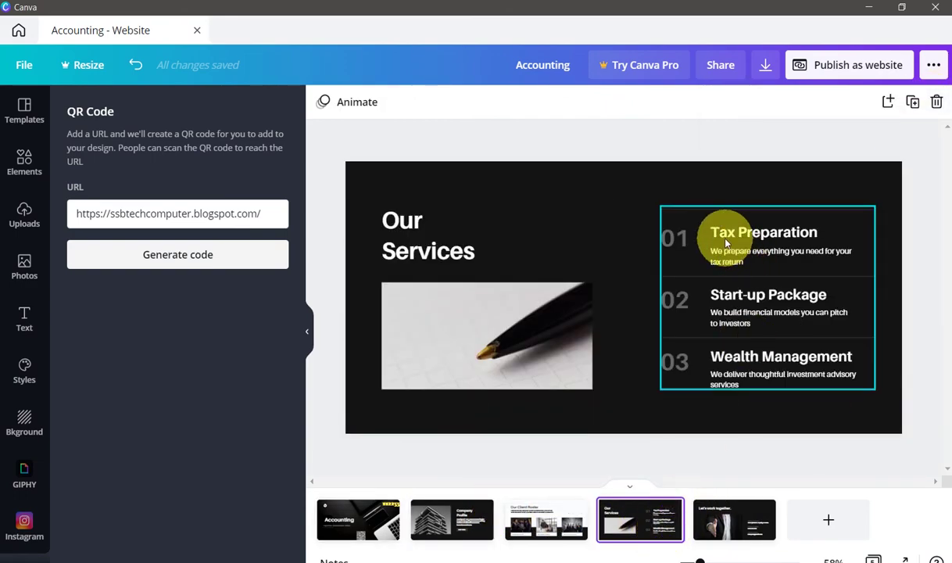
pyautogui.click(735, 520)
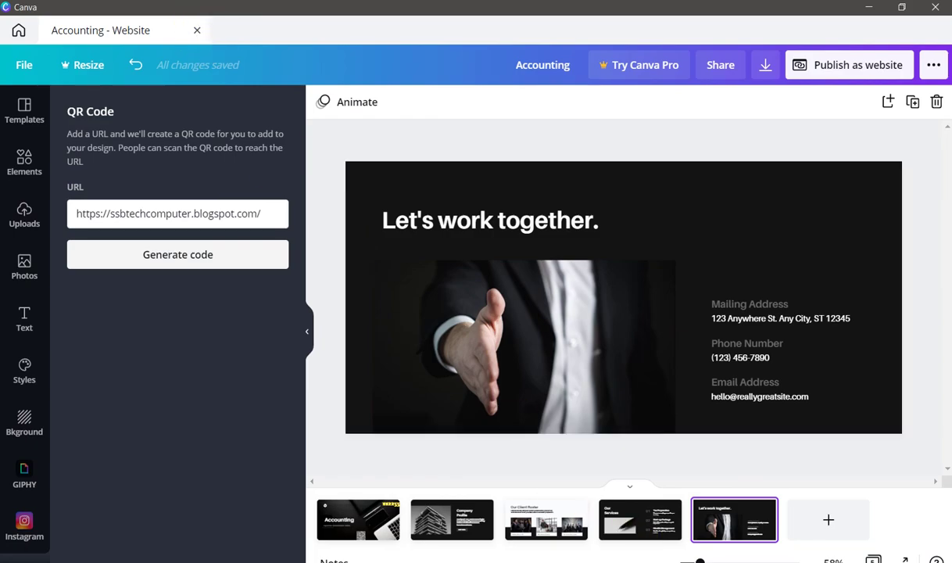
pyautogui.click(744, 560)
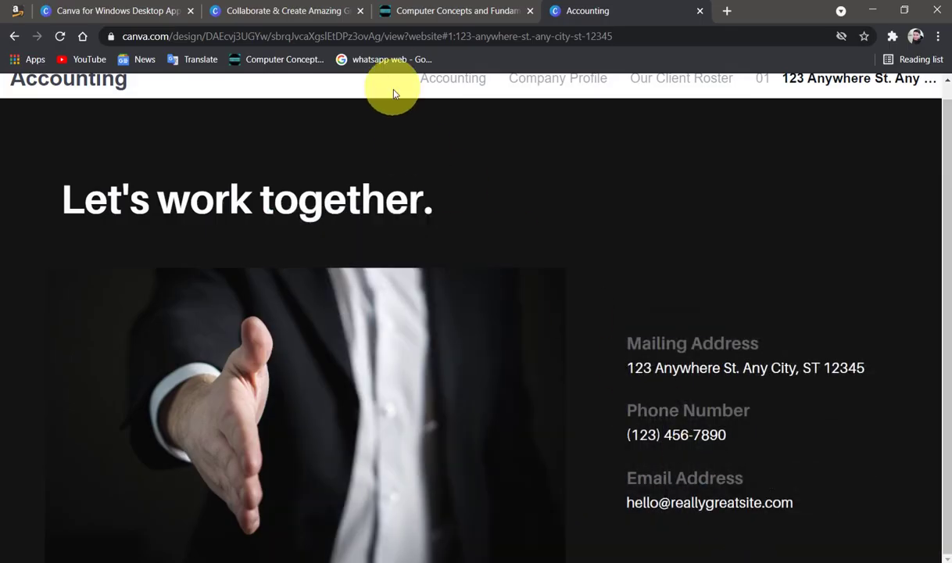
pyautogui.click(391, 35)
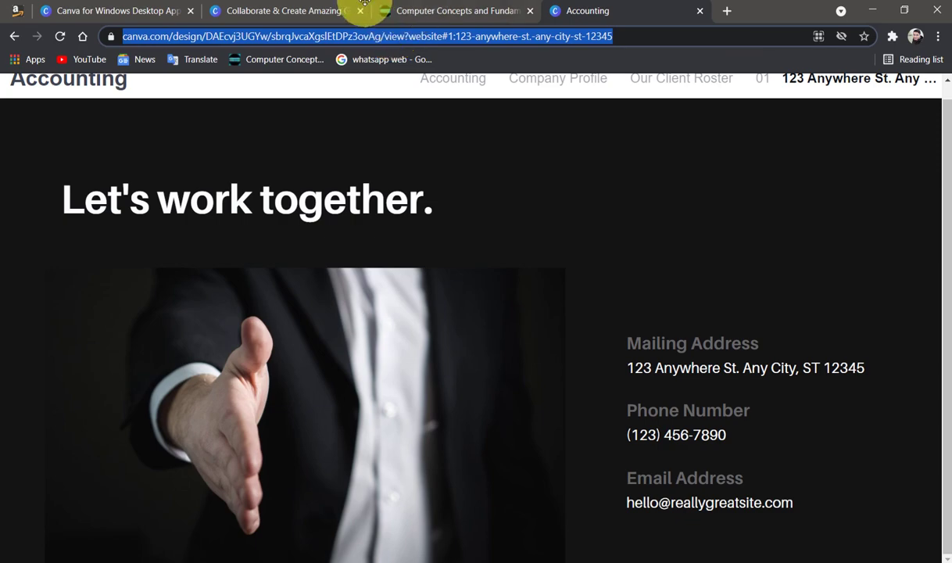
# Close the published Accounting site in Chrome, switch to Canva and close the Accounting design
pyautogui.click(699, 10)
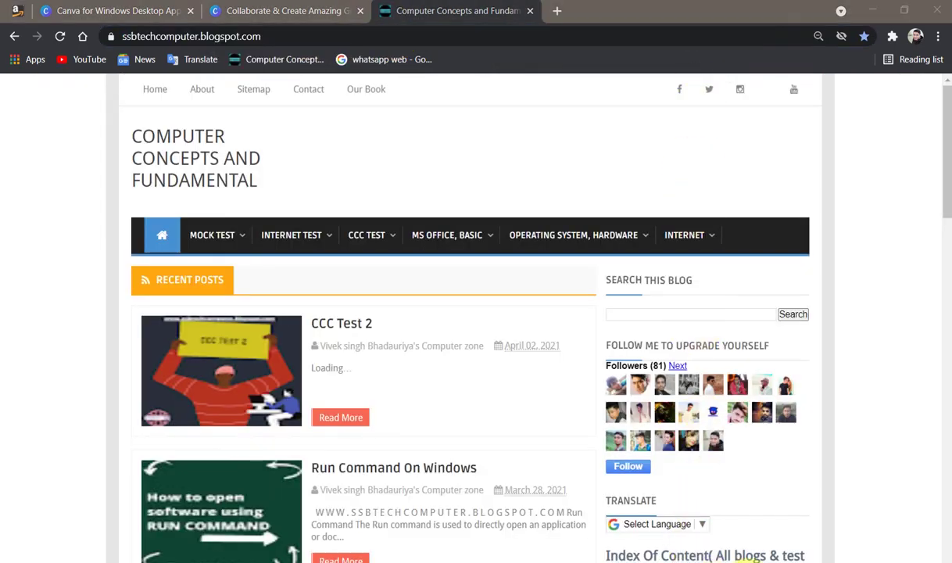
pyautogui.hotkey('alt', 'Tab')
pyautogui.click(202, 32)
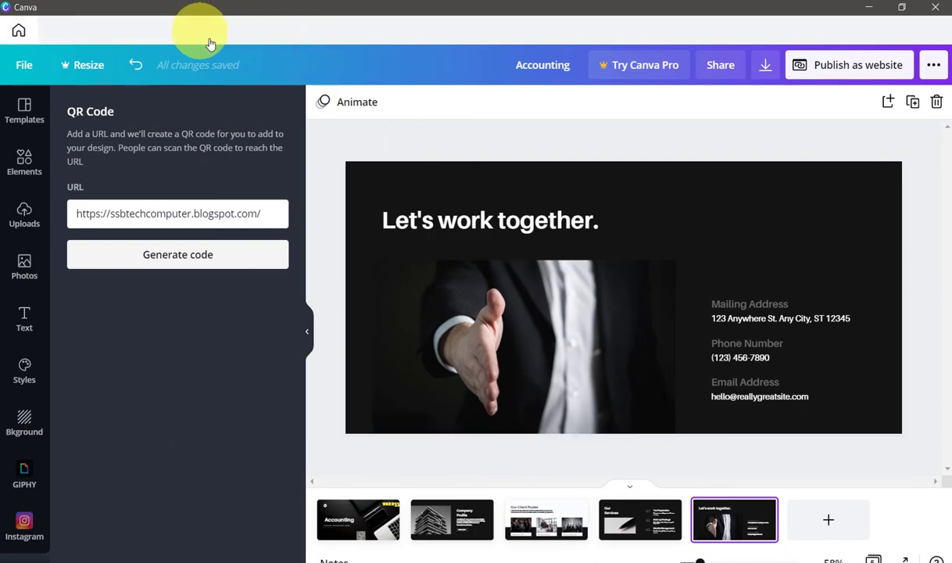
# Create a new blank Phone Wallpaper design
pyautogui.click(739, 71)
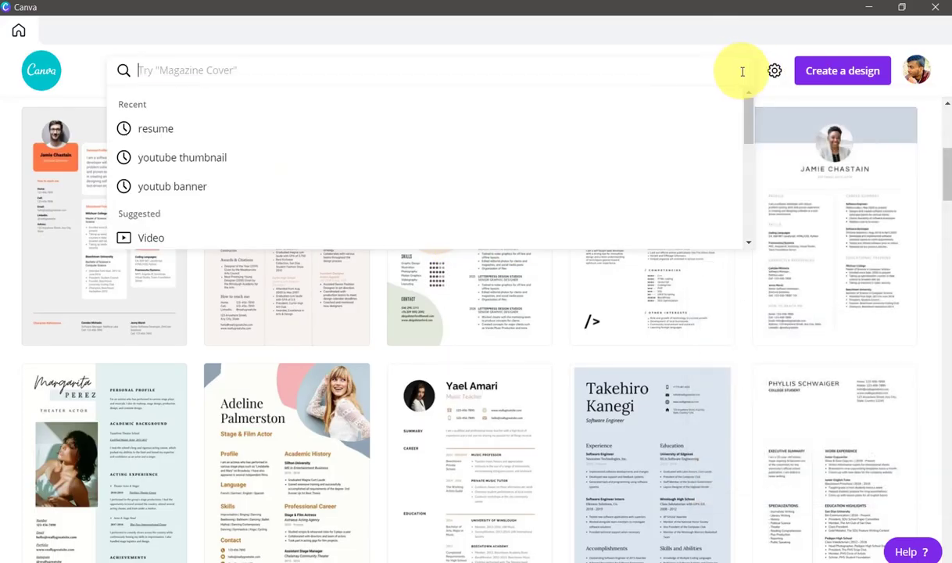
pyautogui.click(813, 70)
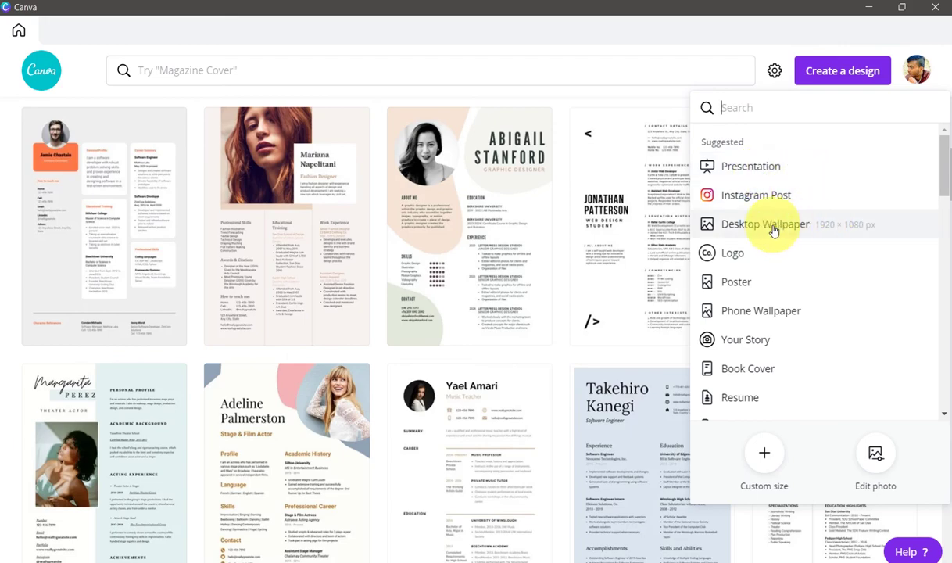
pyautogui.click(769, 312)
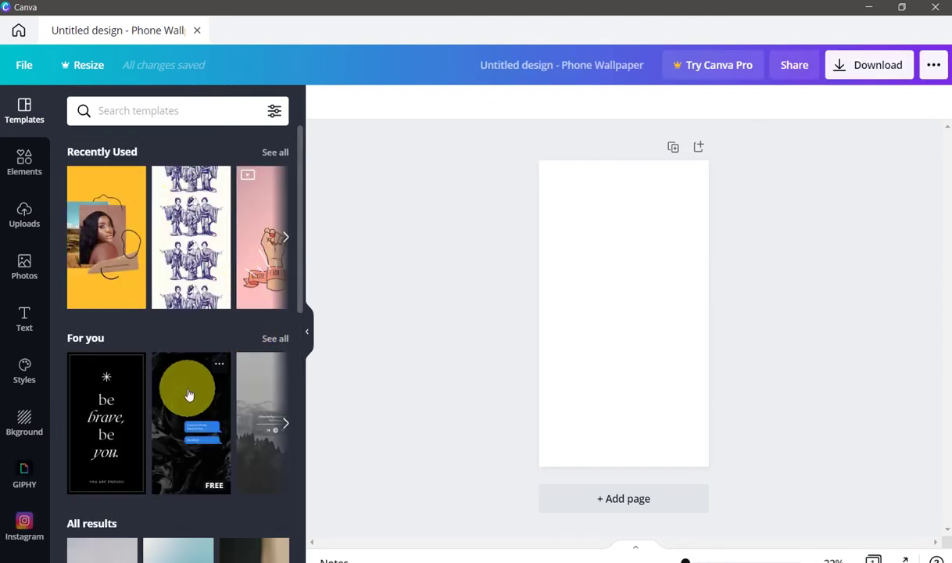
# Apply the free black marbled template with blue chat bubbles to the page and select its background image
pyautogui.scroll(-4, 195, 315)
pyautogui.scroll(2, 198, 314)
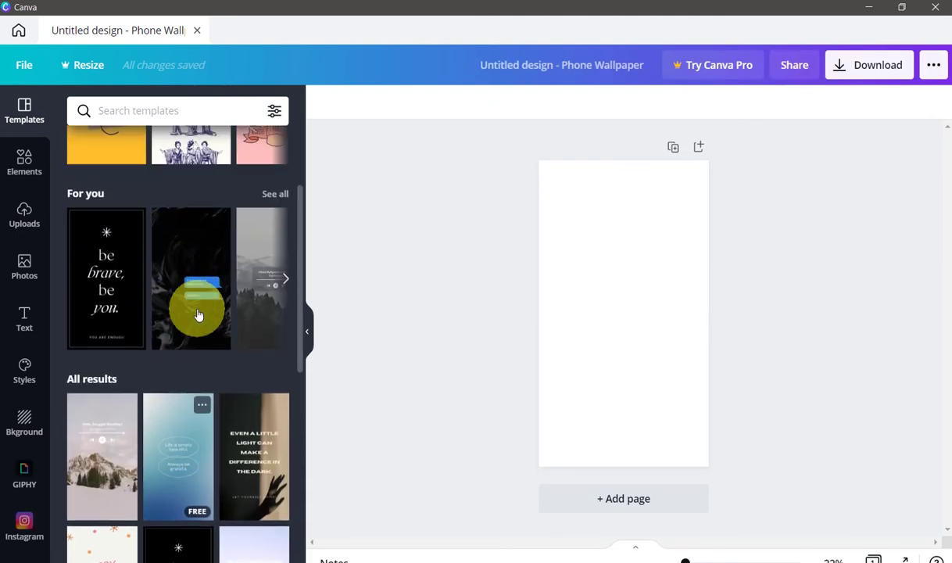
pyautogui.click(192, 301)
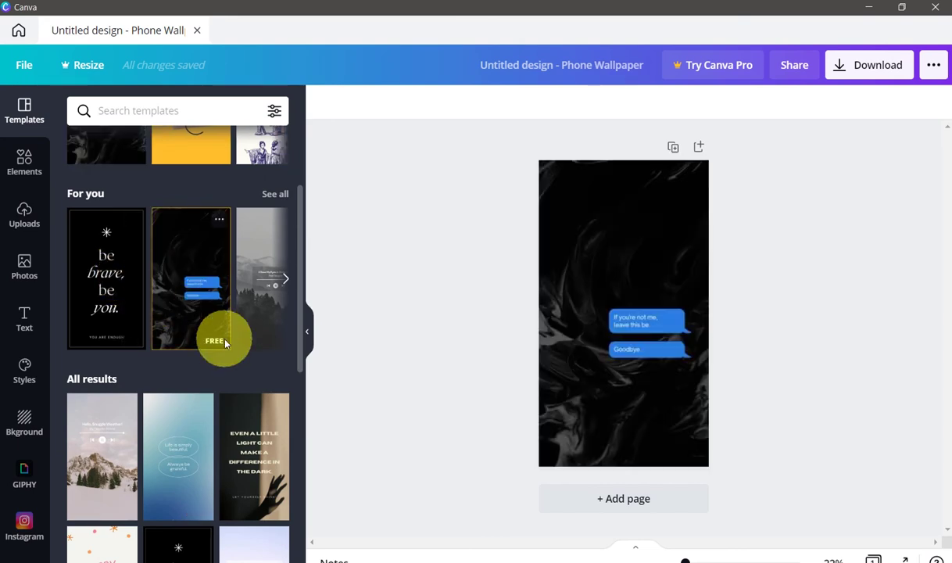
pyautogui.click(635, 307)
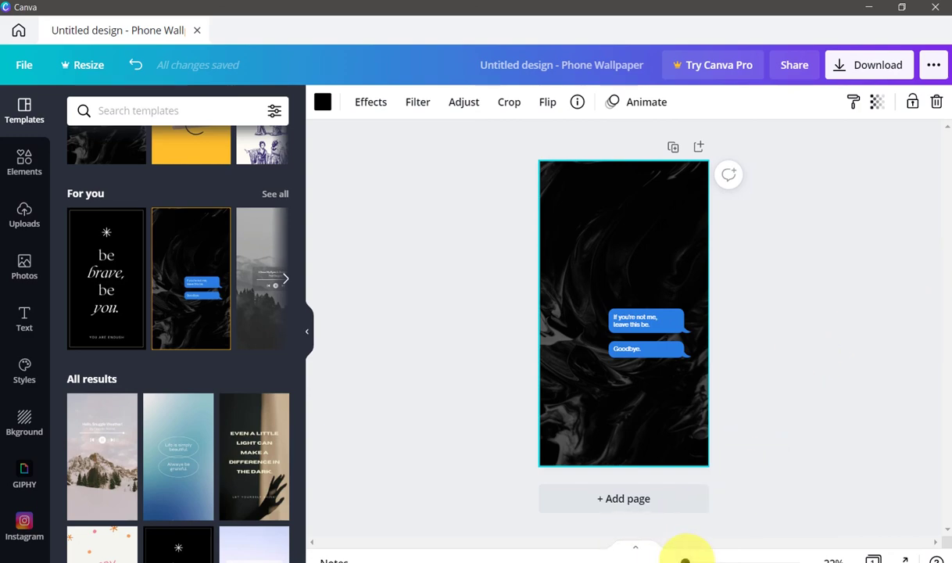
# Zoom the wallpaper to 54%, switch to the grid view of pages and deselect page 1
pyautogui.moveTo(686, 559)
pyautogui.mouseDown()
pyautogui.moveTo(749, 557)
pyautogui.moveTo(698, 558)
pyautogui.mouseUp()
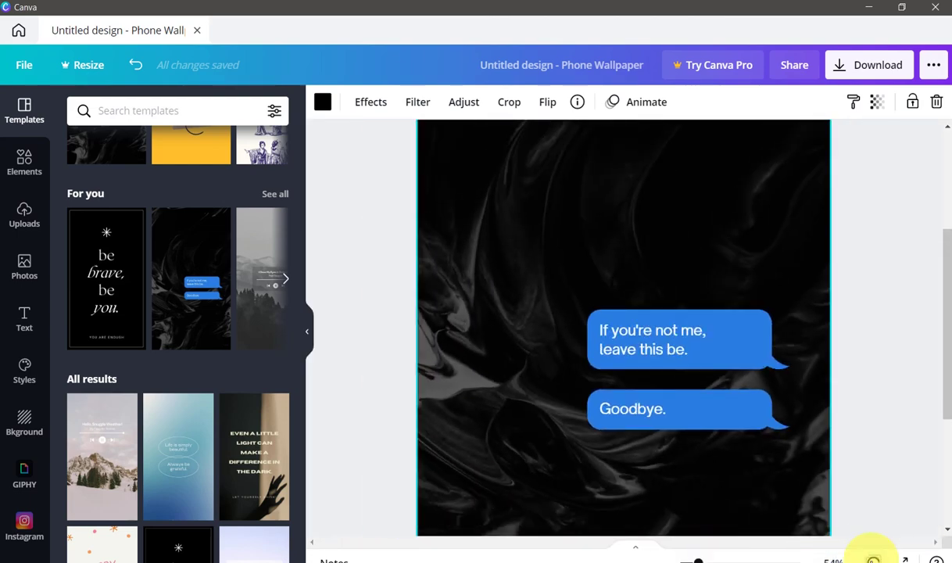
pyautogui.click(872, 558)
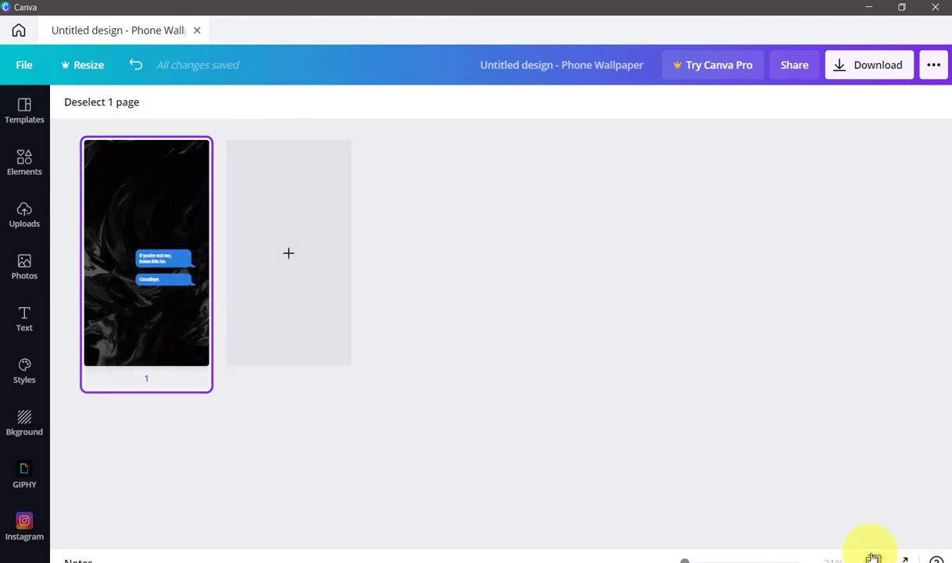
pyautogui.click(89, 103)
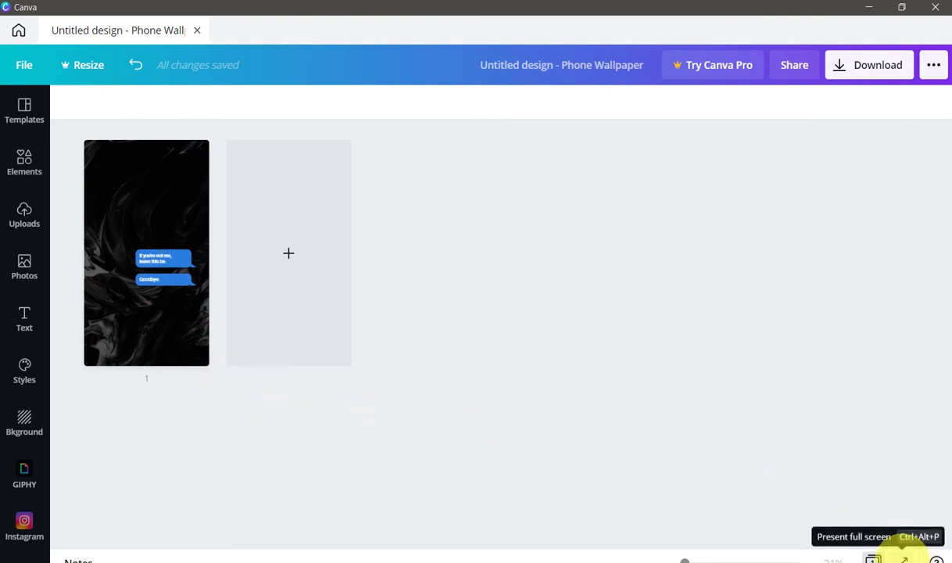
# Present the phone wallpaper in full screen and return to the grid view
pyautogui.click(905, 558)
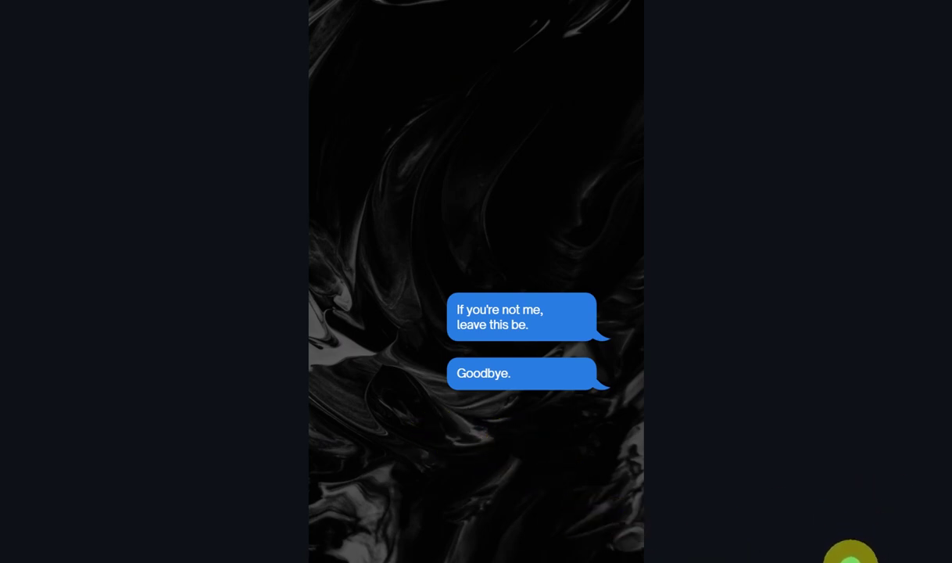
pyautogui.click(842, 538)
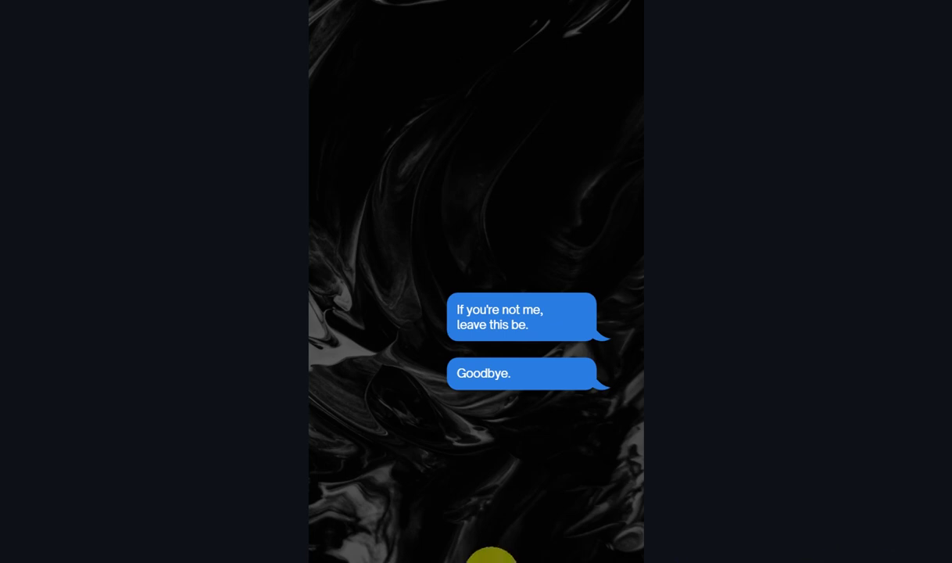
pyautogui.click(491, 558)
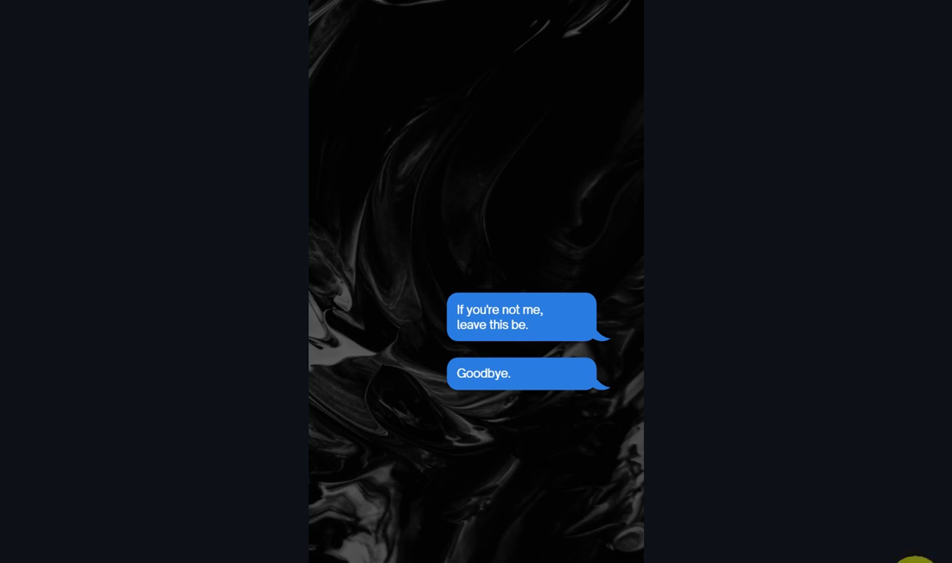
pyautogui.press('Escape')
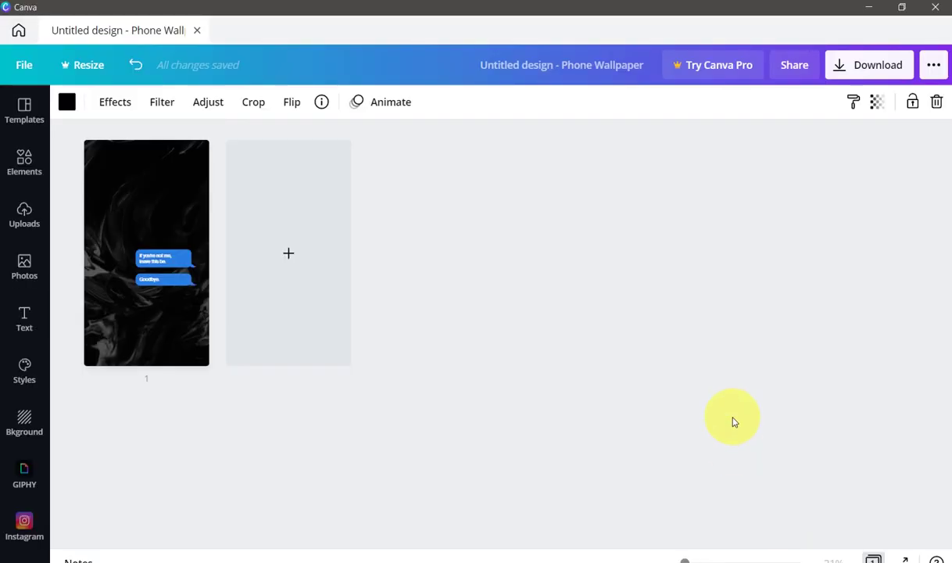